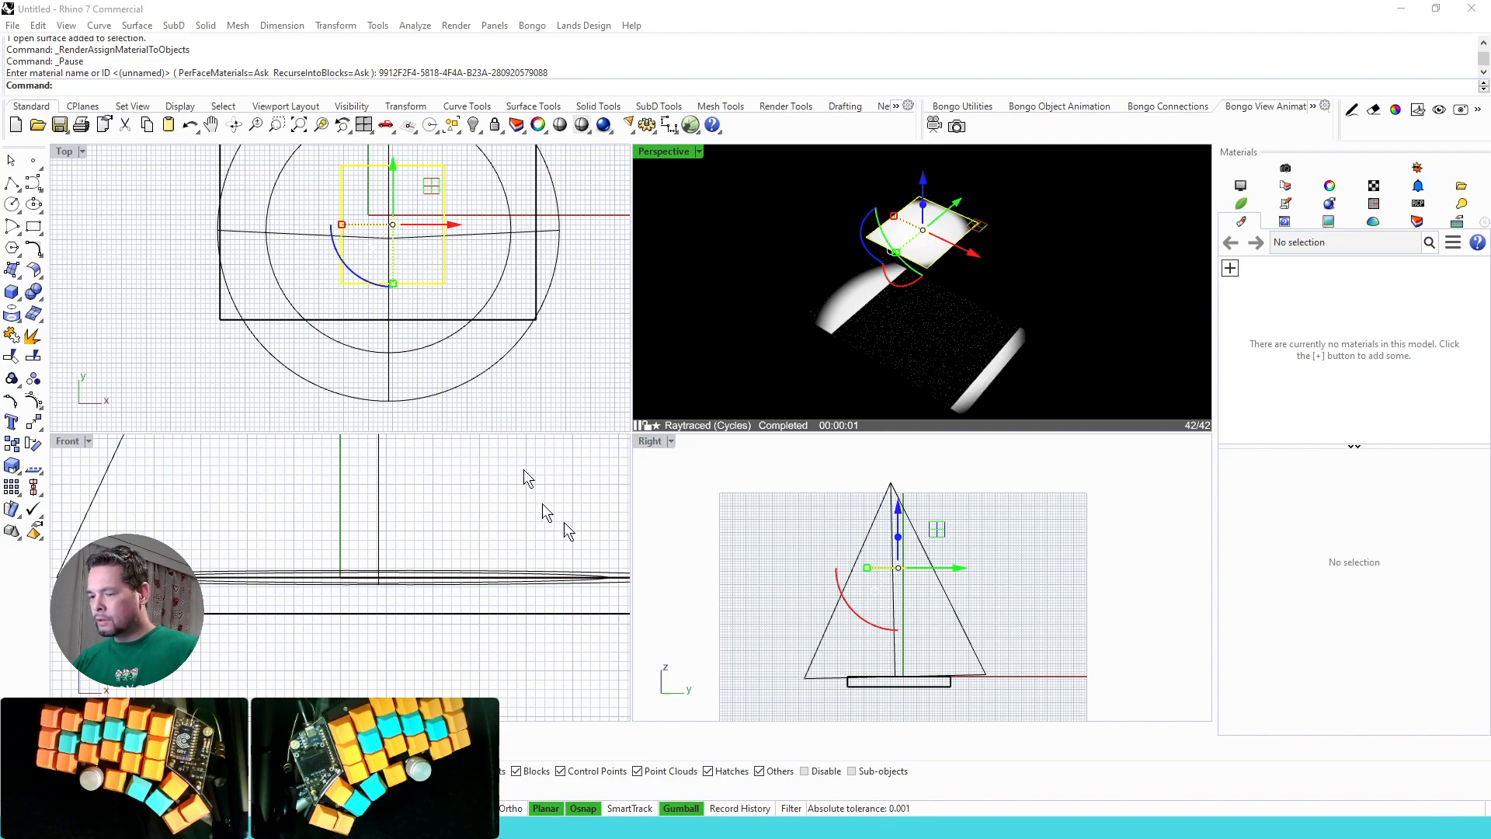
Identify the base slab, the small upper plane and the spotlight by selecting each one in turn.
click(945, 686)
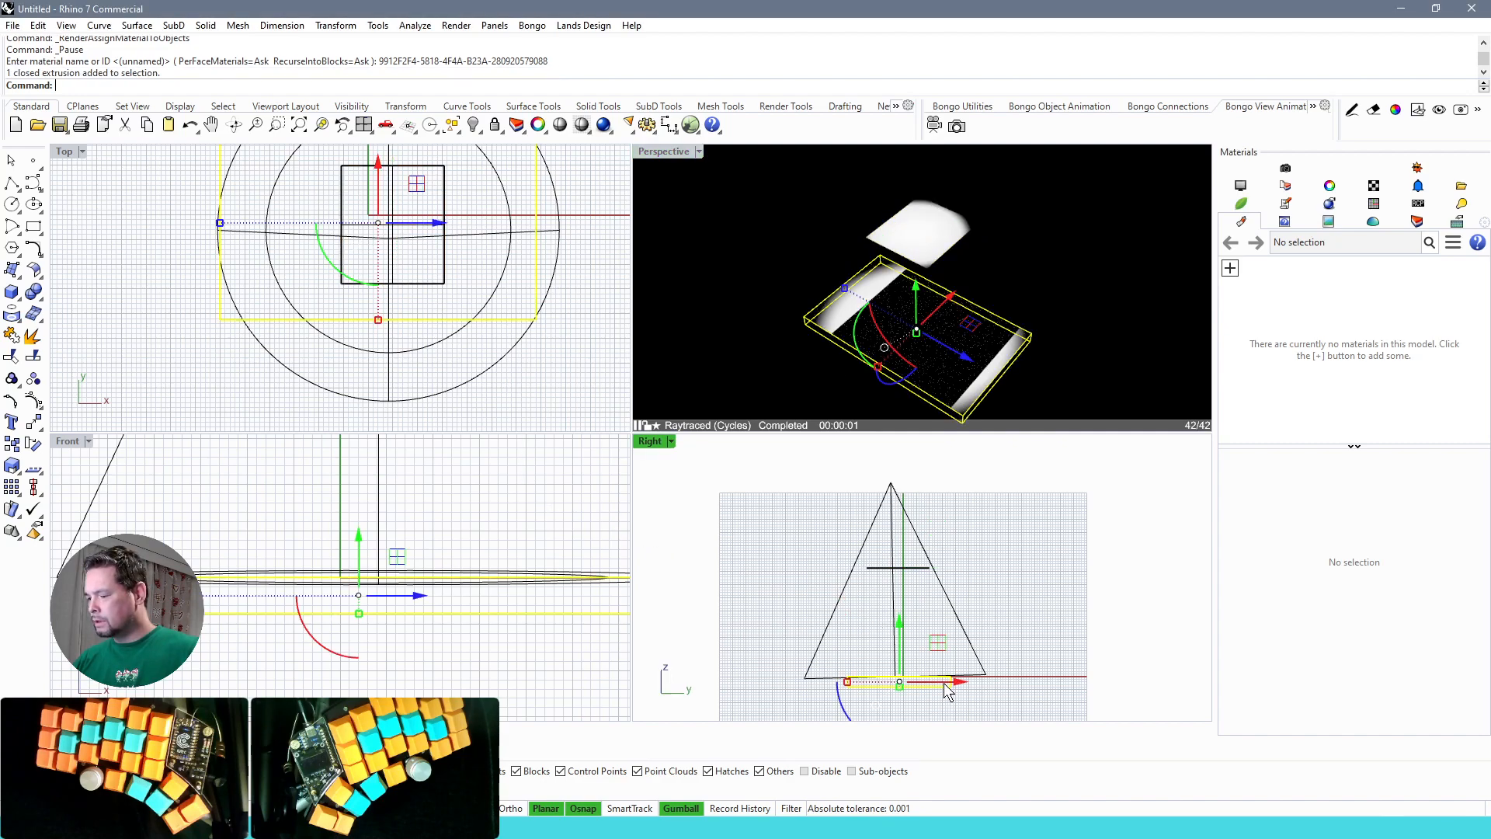
click(963, 239)
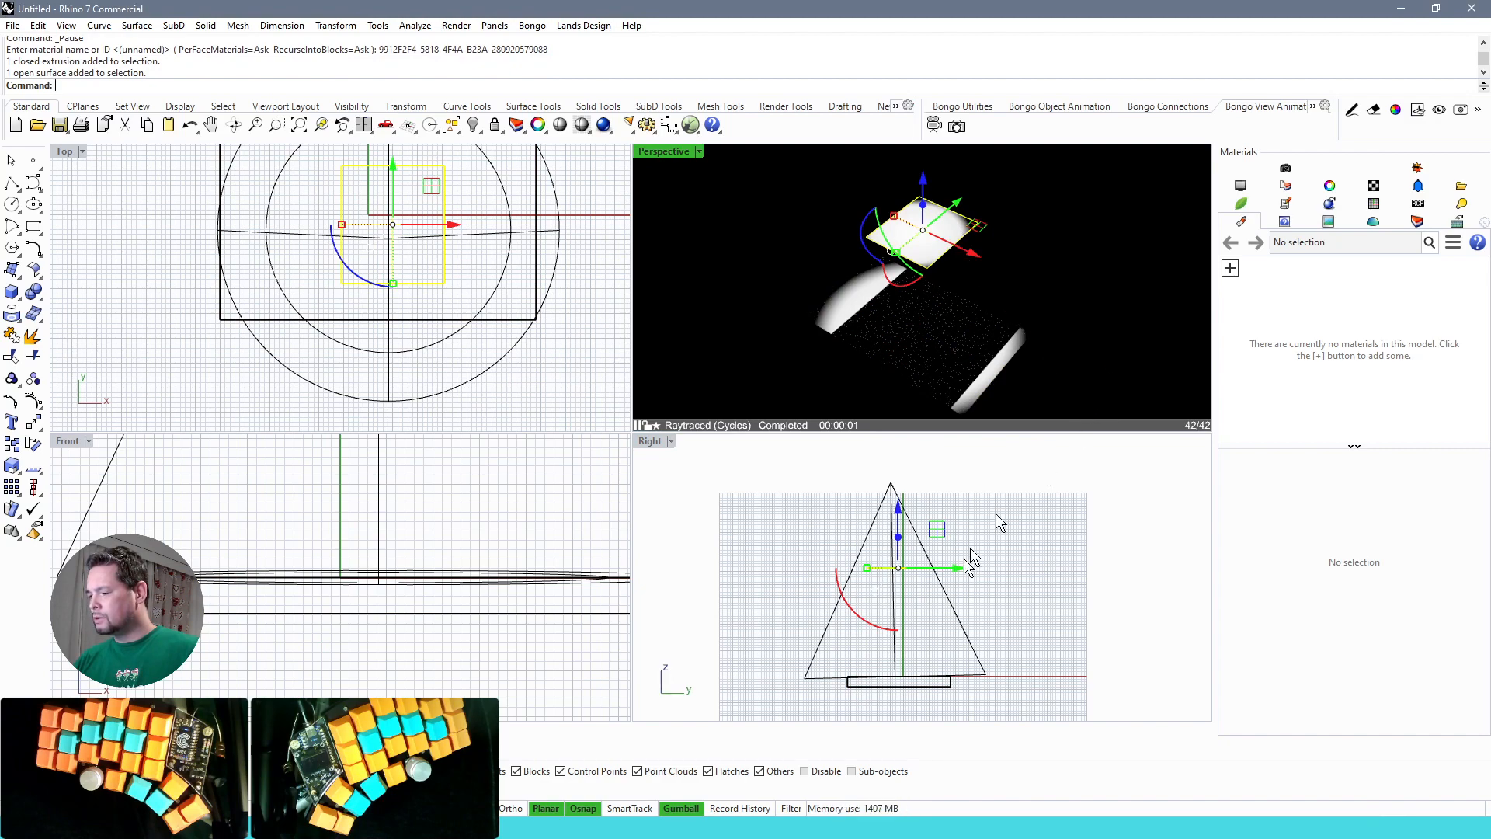
click(954, 604)
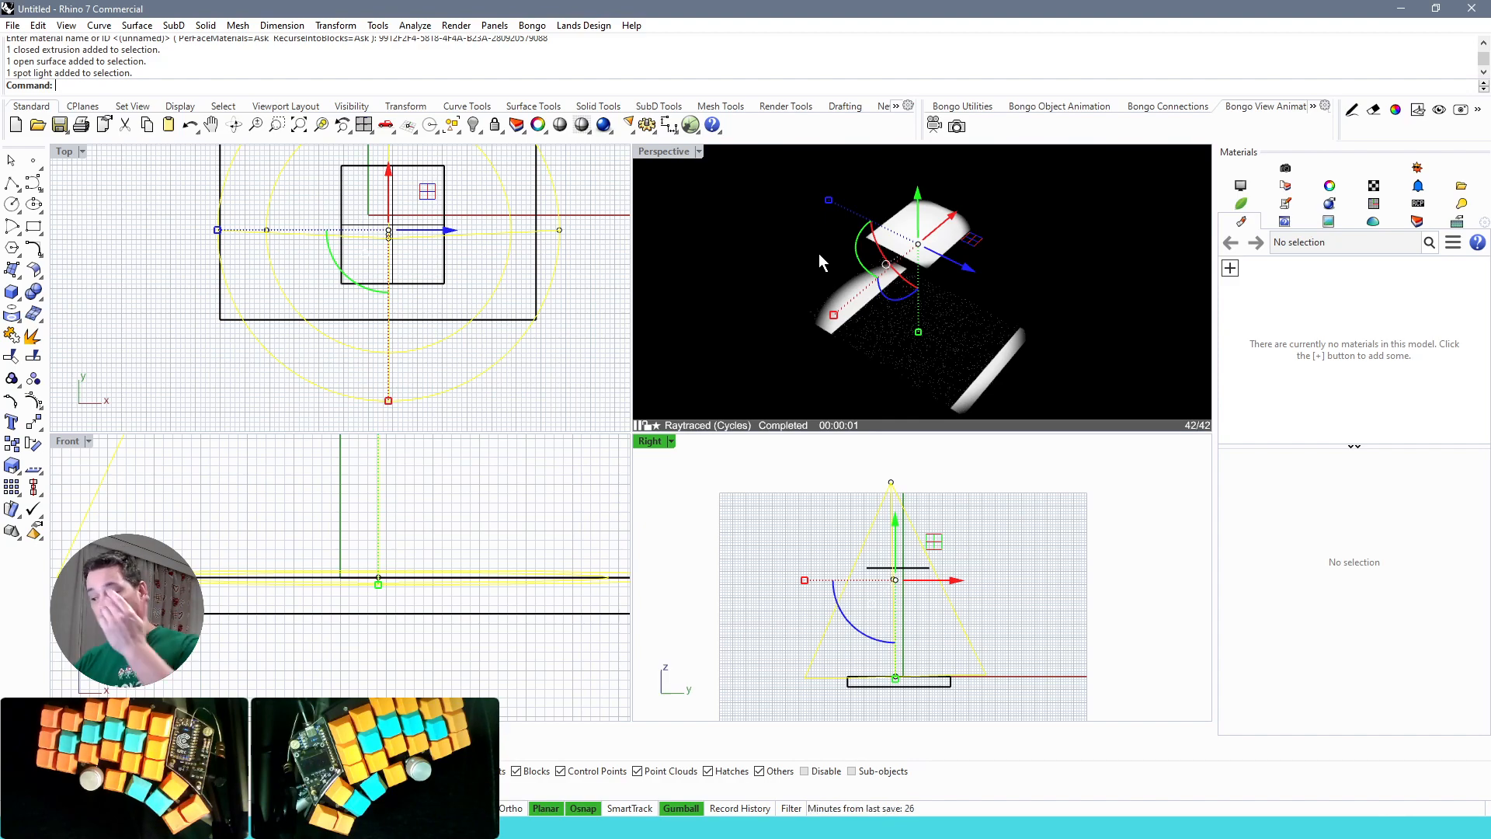
Create a Physically Based material and assign RoseTexture.jpg as its base color texture.
click(1235, 270)
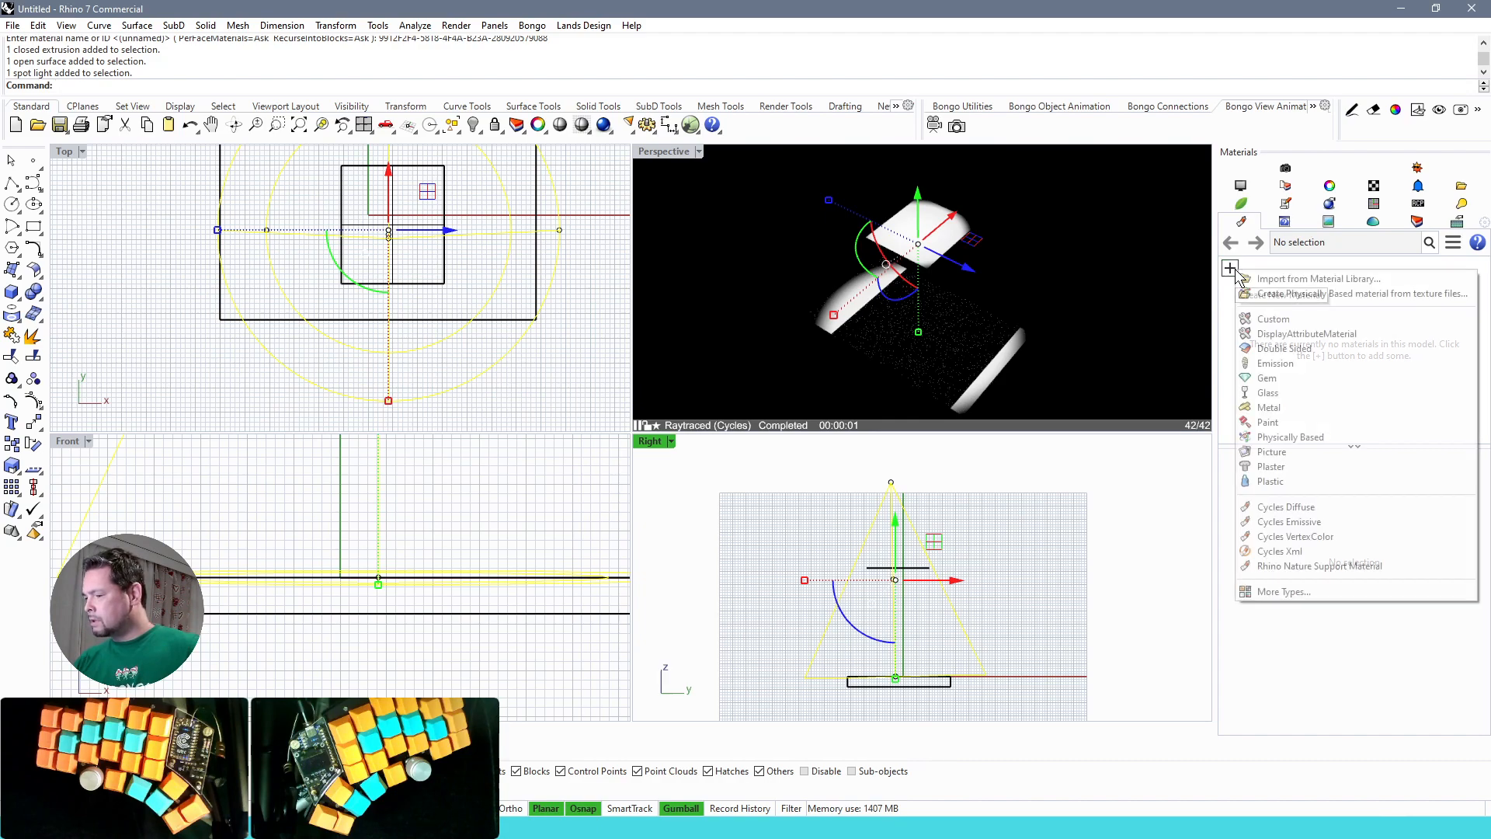
click(1320, 436)
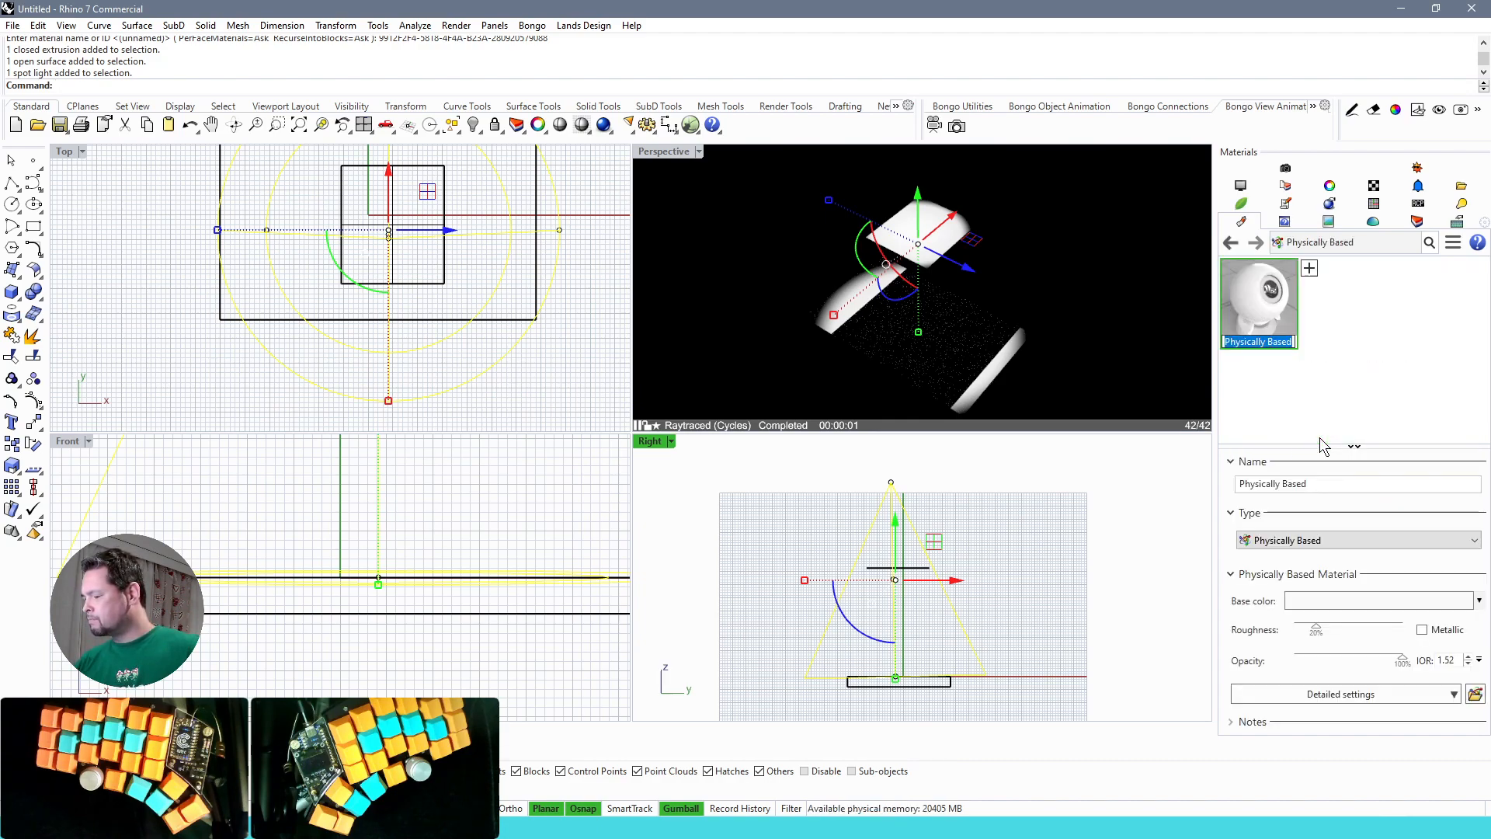
click(1477, 604)
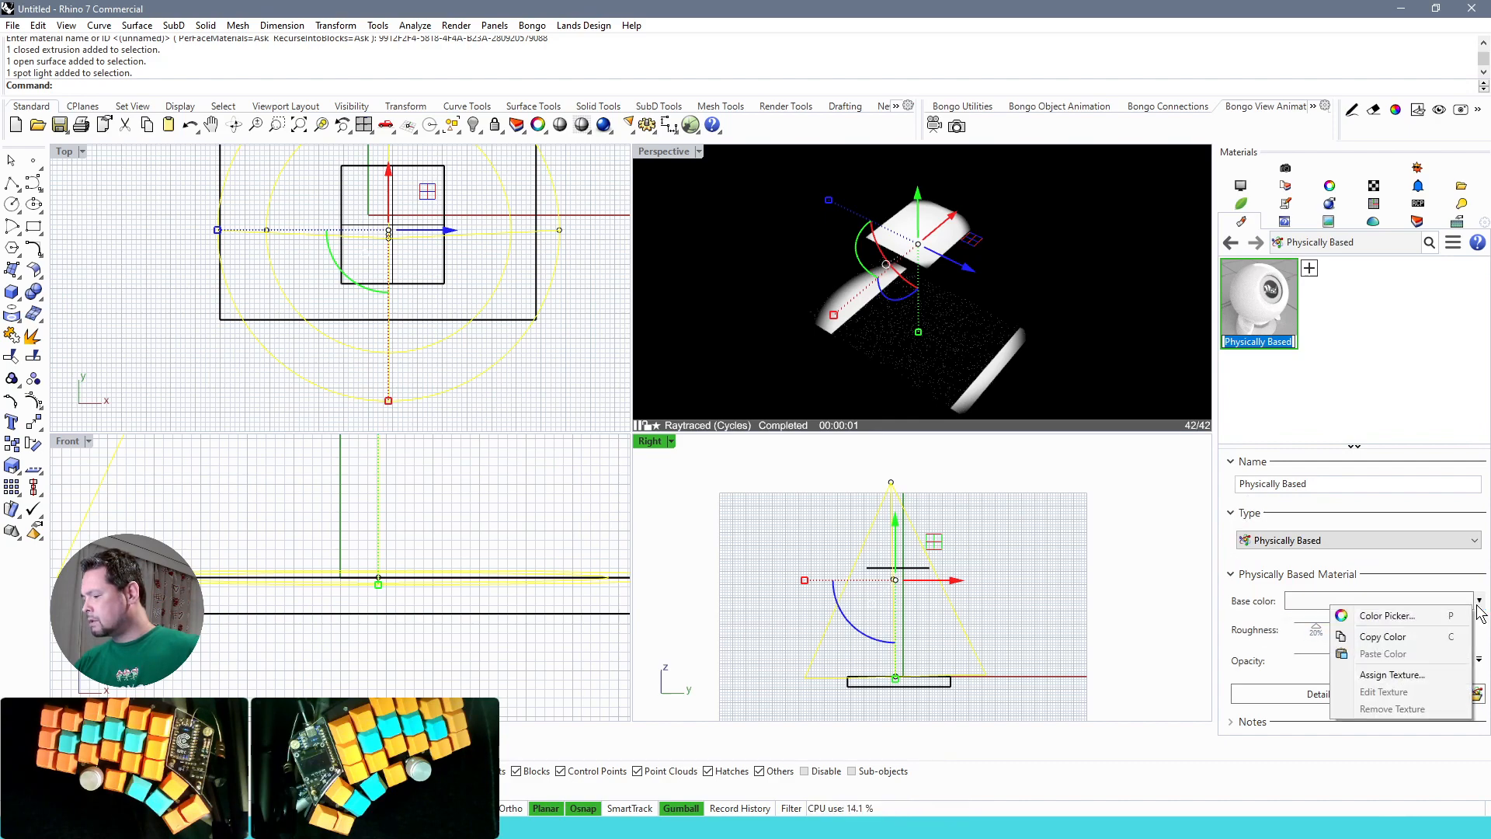
click(1408, 680)
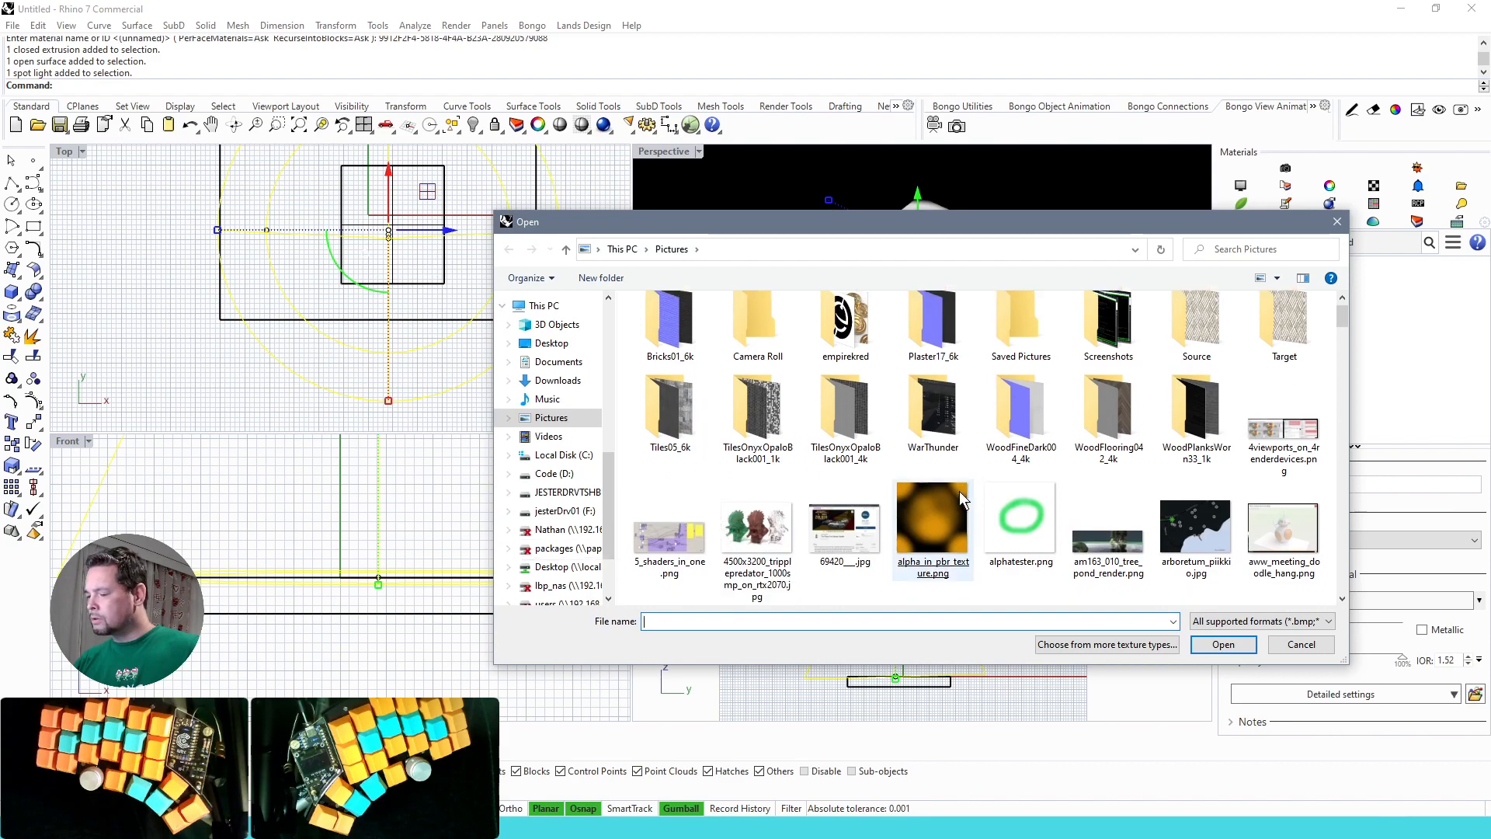
scroll(958, 491, down, 10)
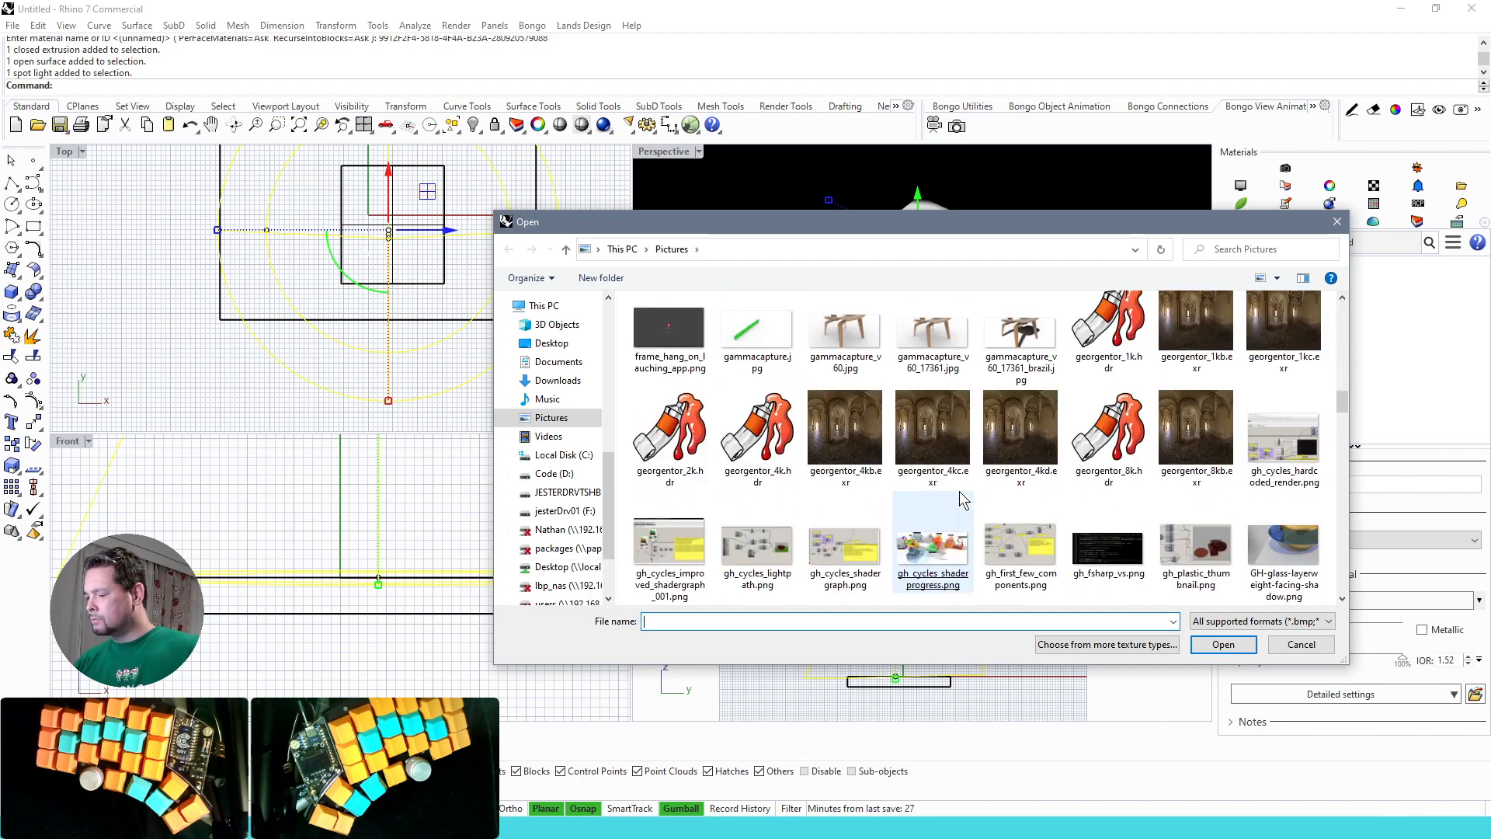
scroll(959, 491, down, 10)
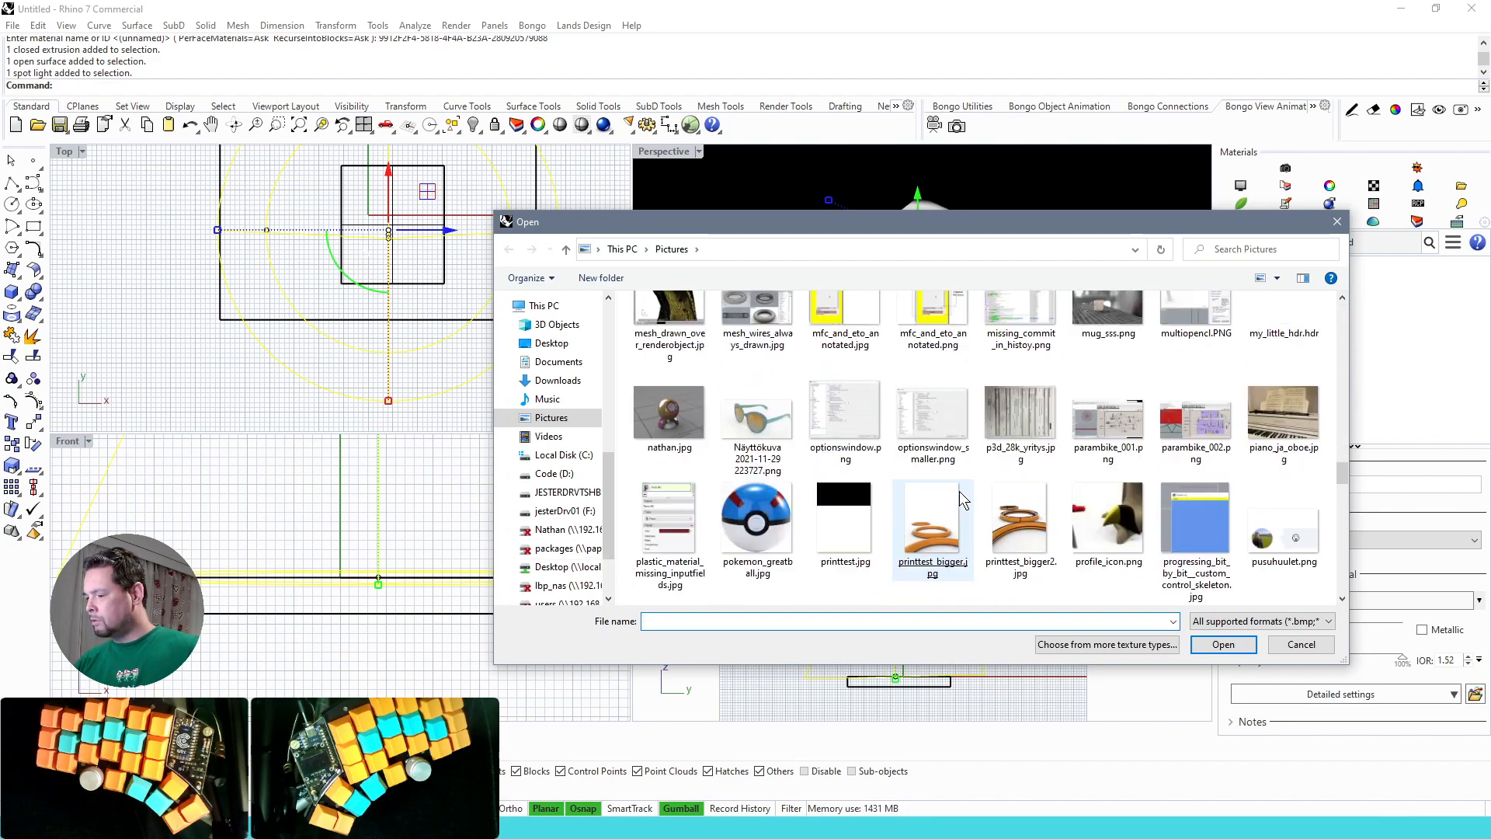
scroll(958, 491, down, 10)
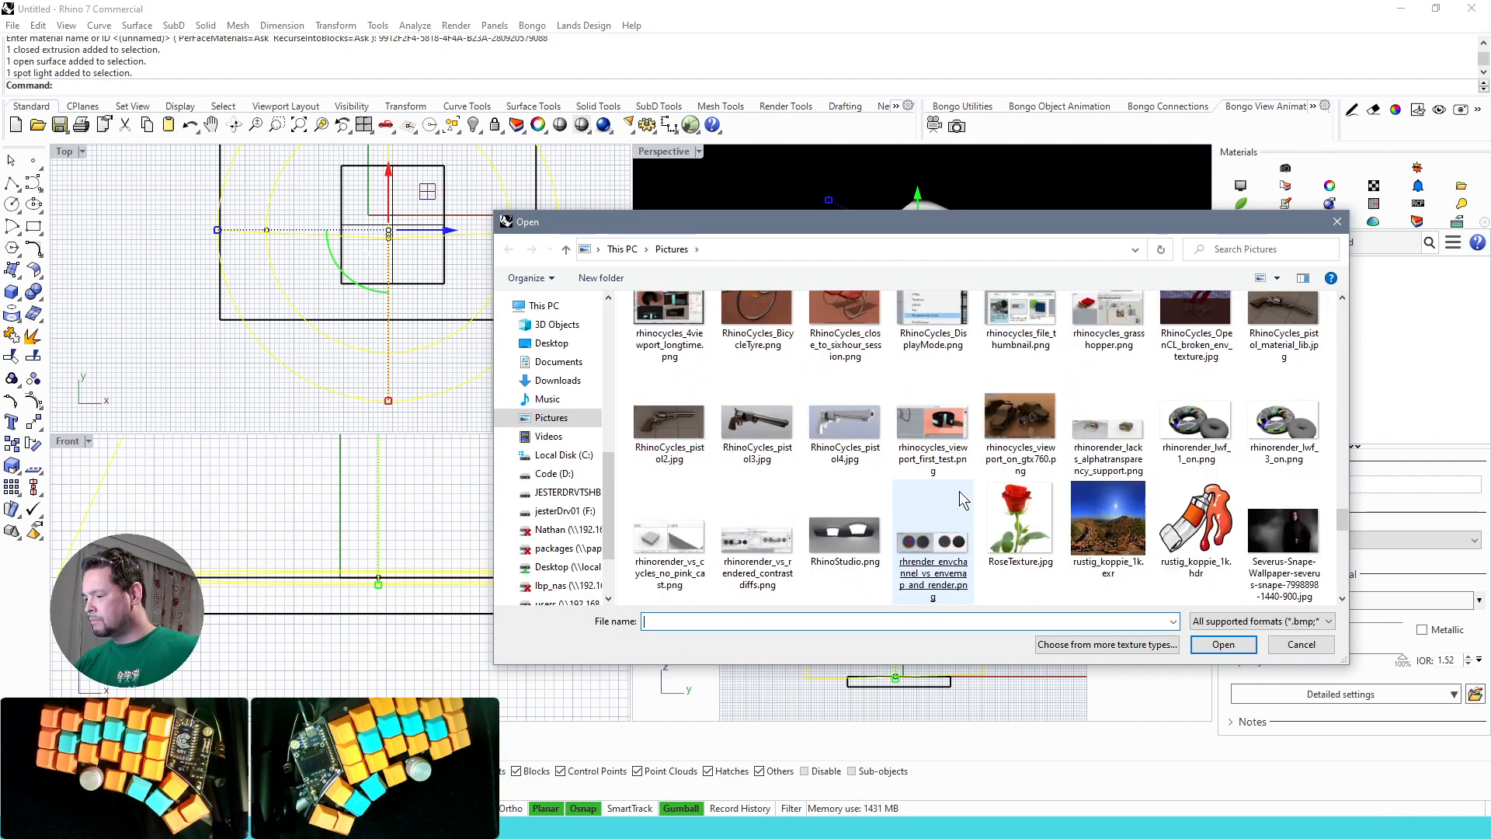
double_click(1020, 519)
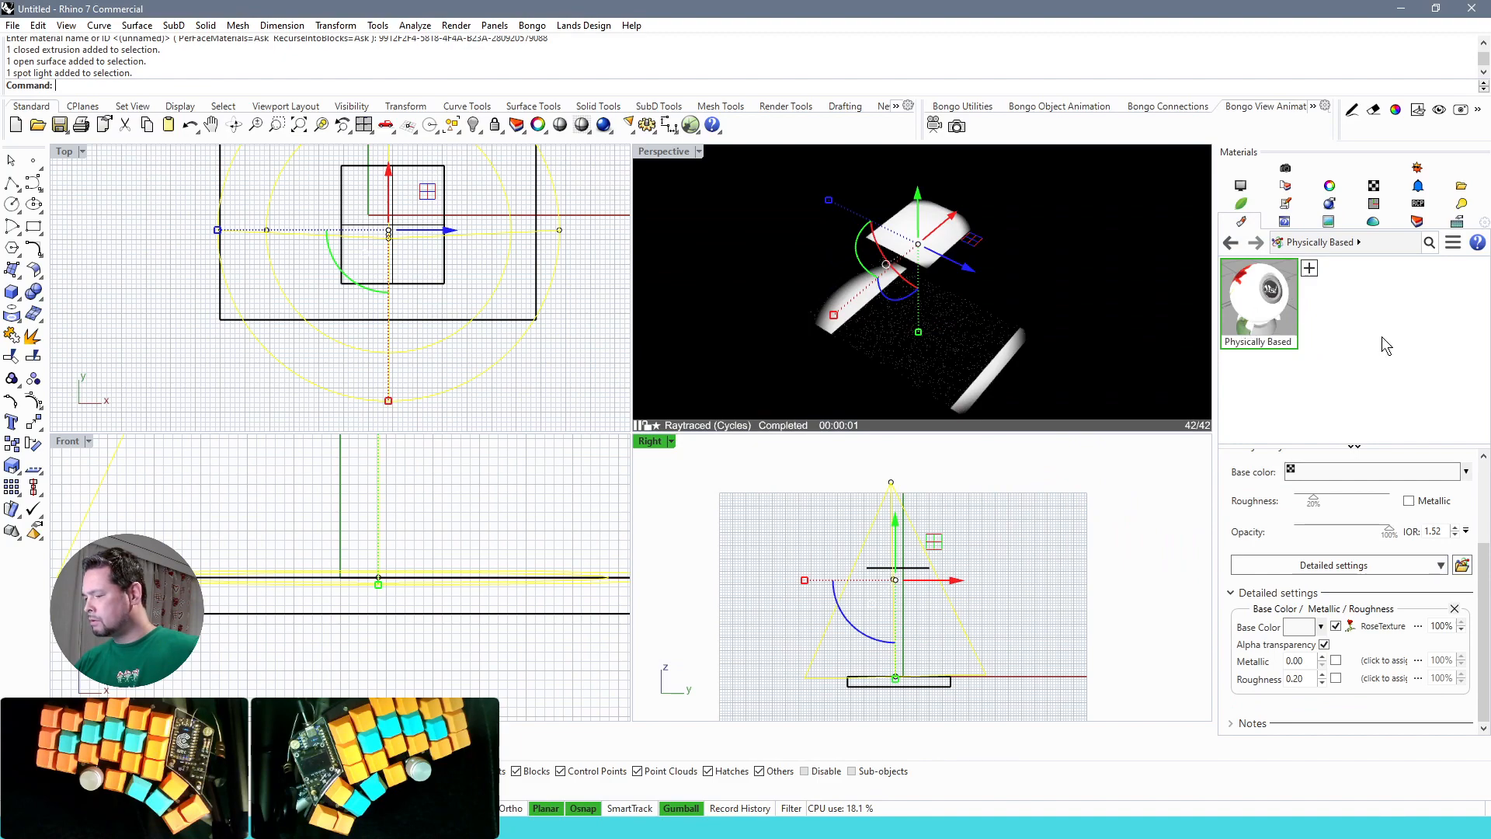
Apply the rose material to the small upper plane and refresh the Perspective view by switching to Wireframe and back to Raytraced.
drag(1255, 285, 921, 214)
click(1056, 227)
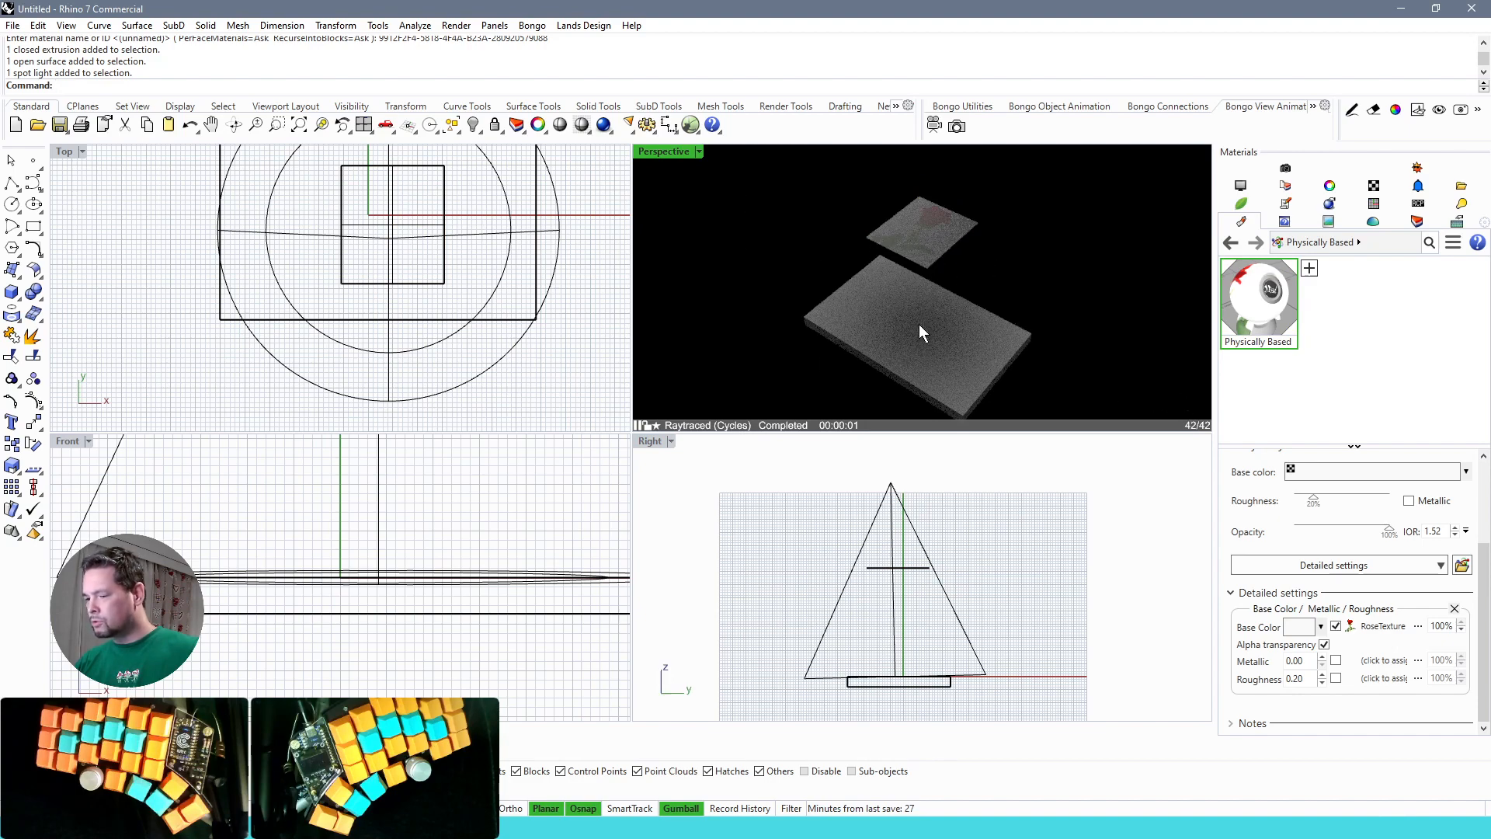
click(699, 151)
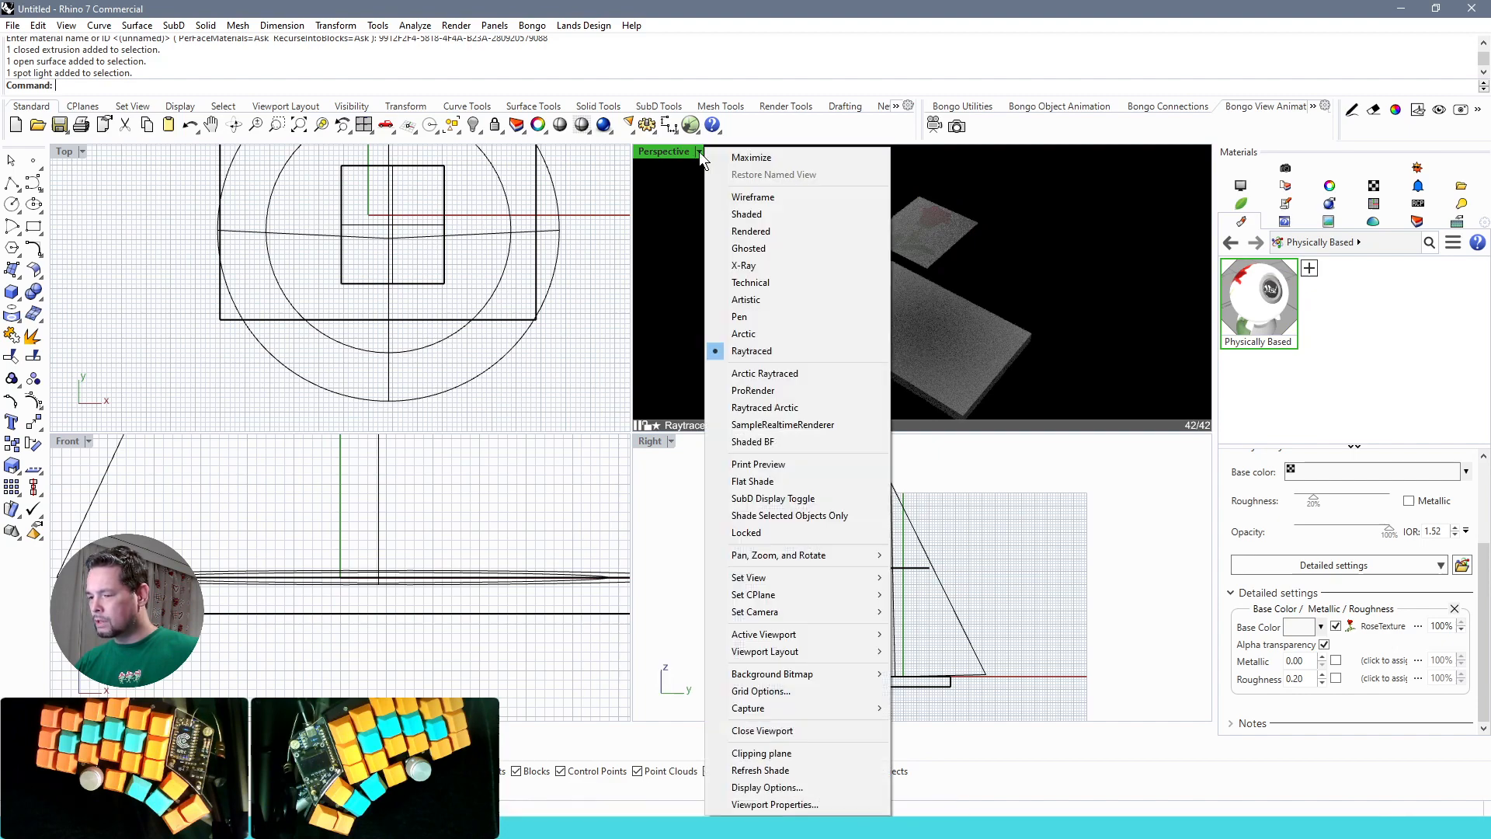
click(750, 197)
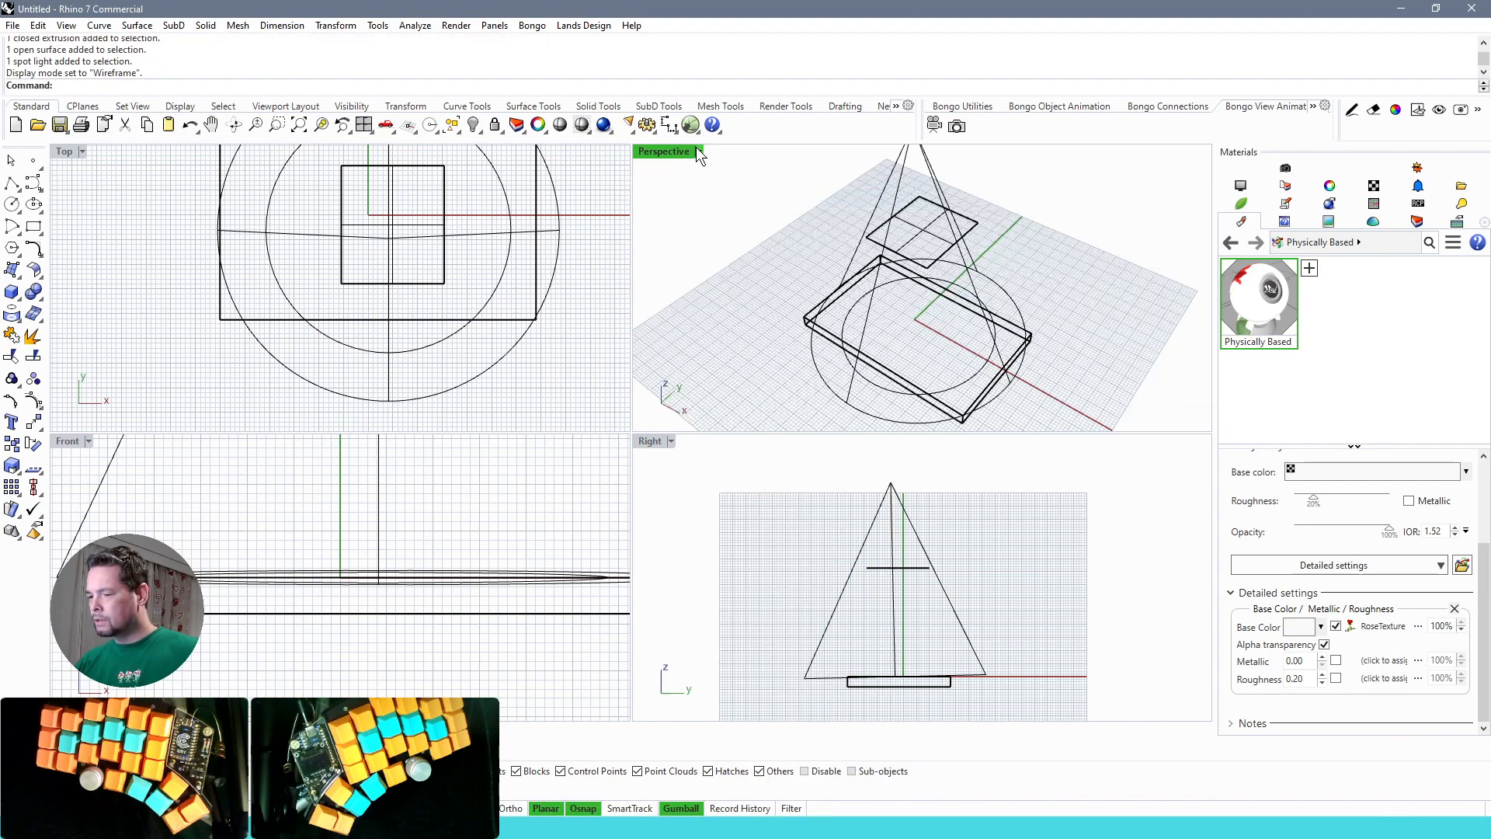
click(698, 151)
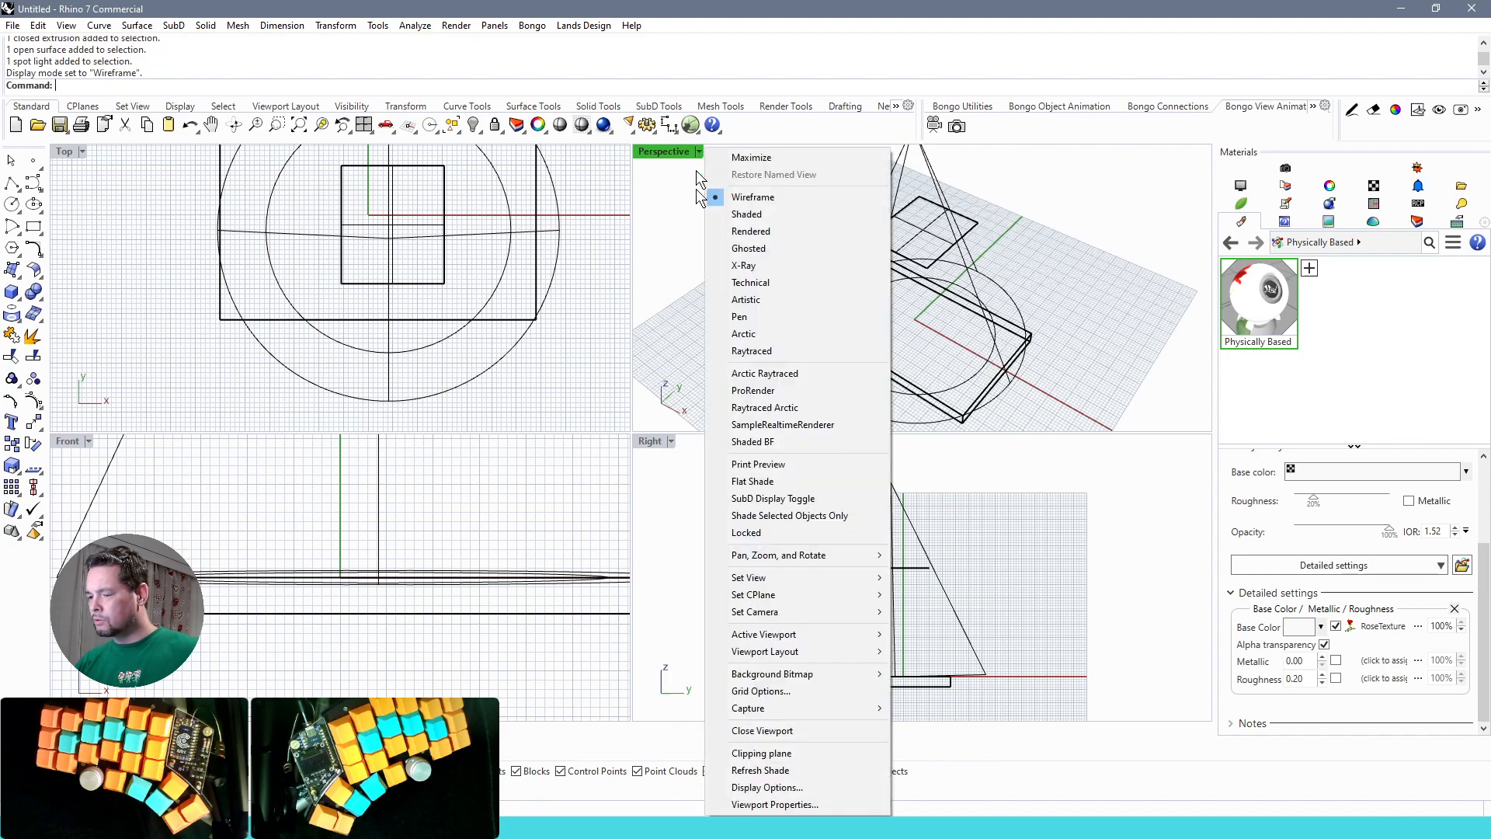
click(748, 353)
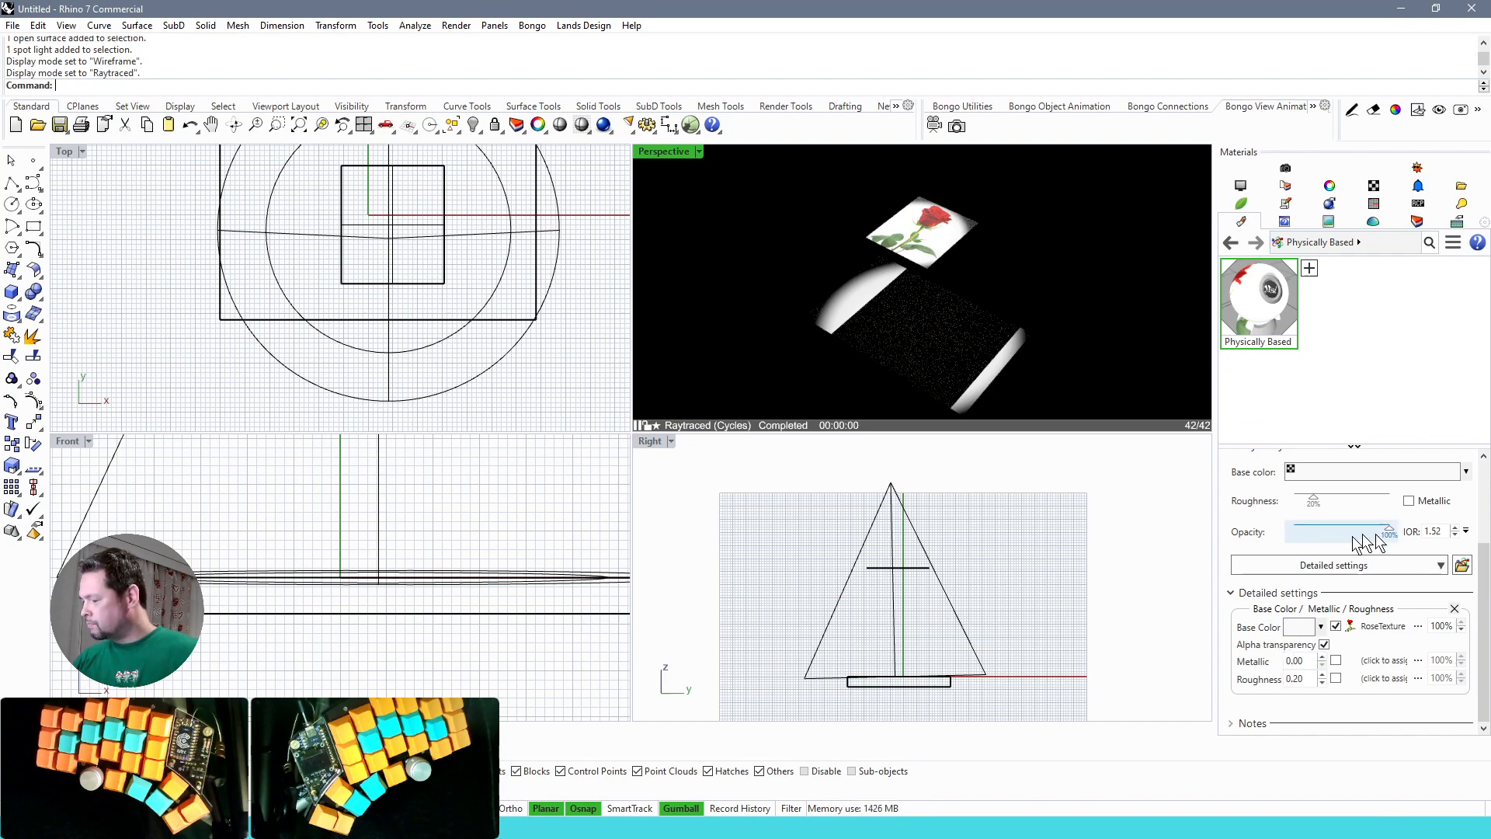
Make the rose material fully transparent with 0% opacity and an IOR of 1.
drag(1389, 531, 1222, 548)
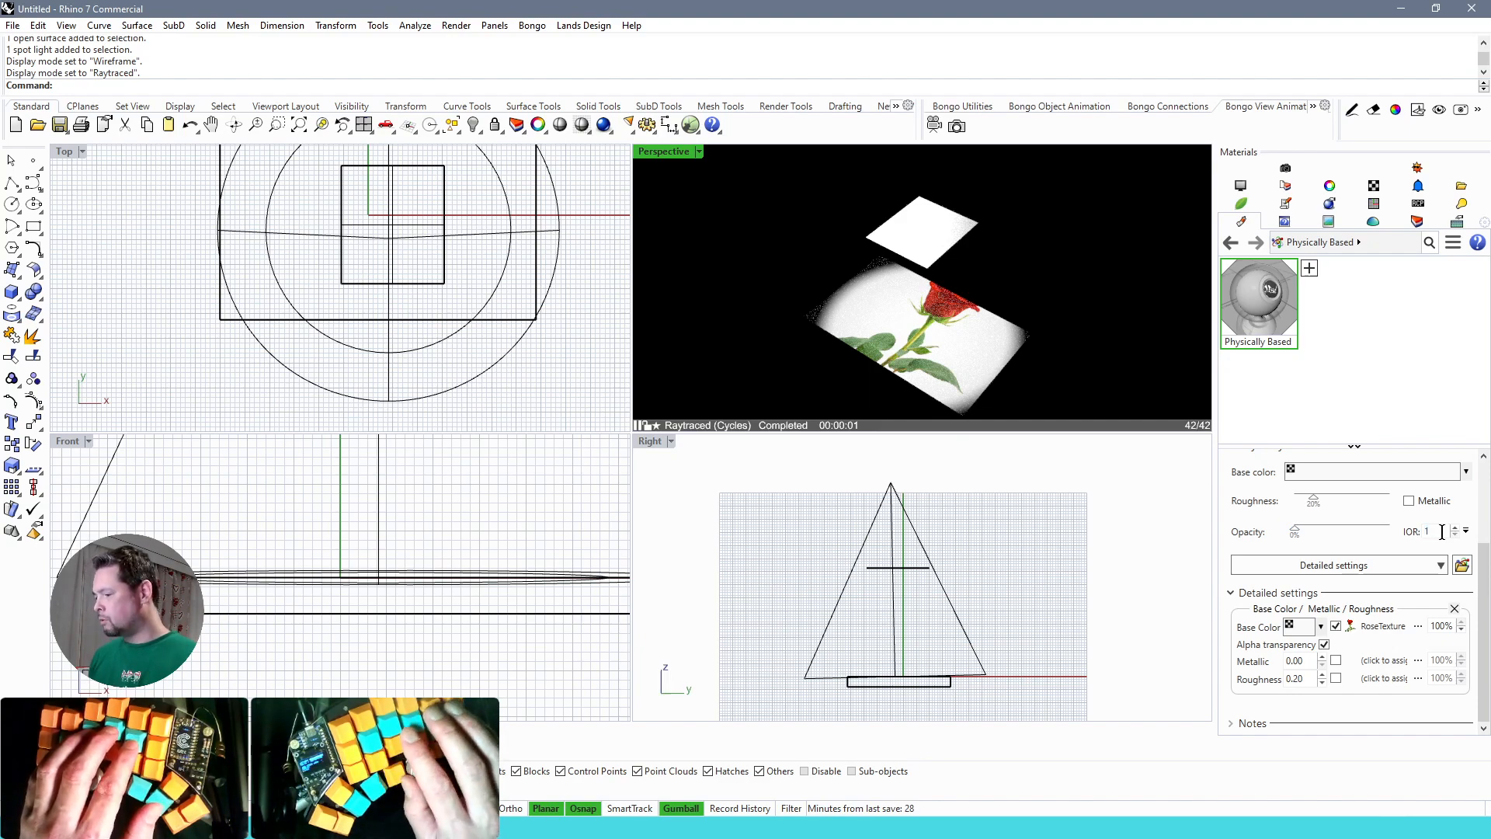
text(1)
key(Return)
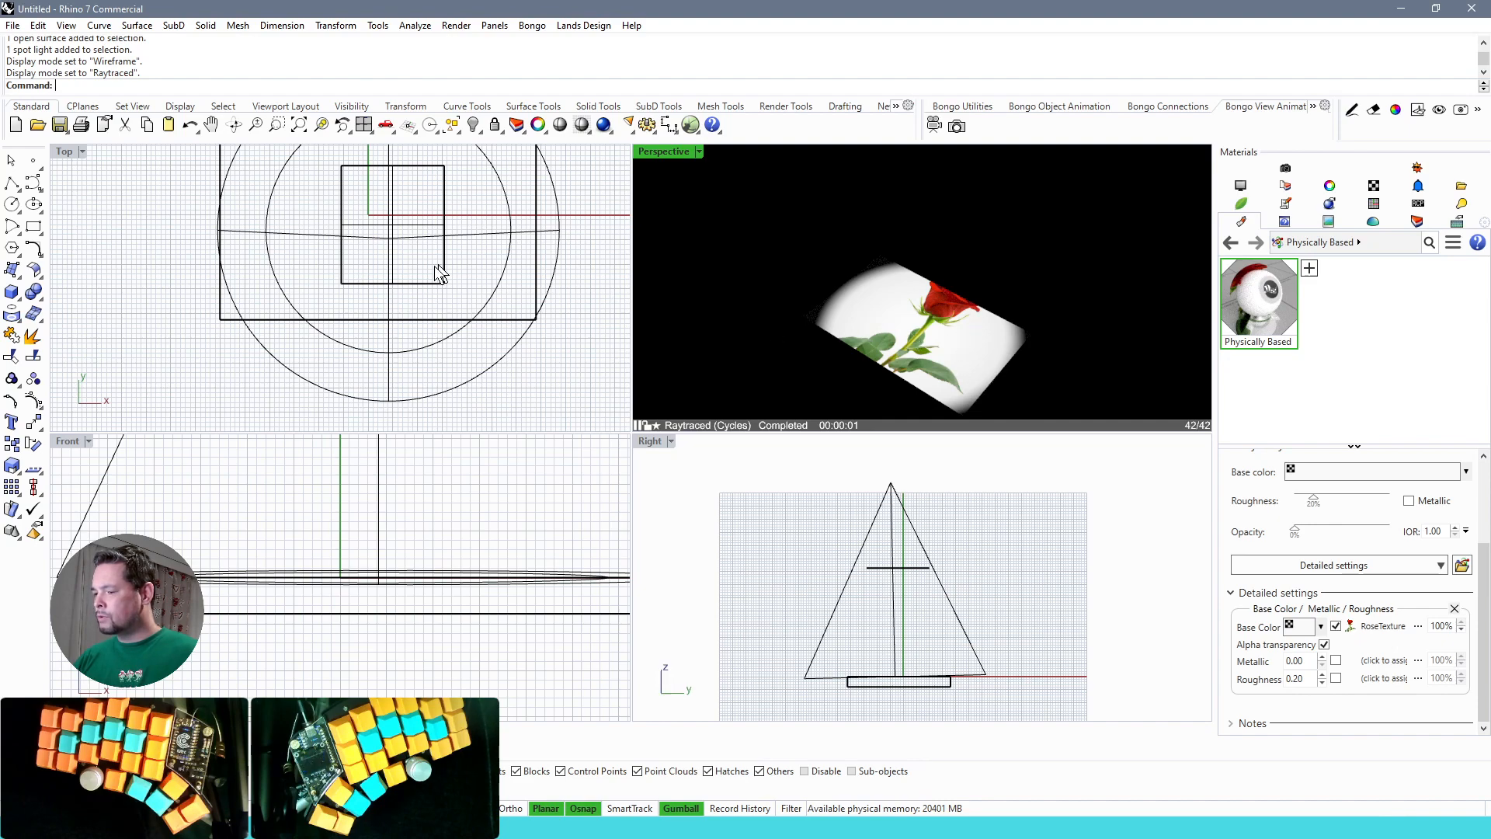
Examine the transparent plane and the image projected on the base slab from different angles, selecting each object in turn.
click(443, 297)
click(440, 281)
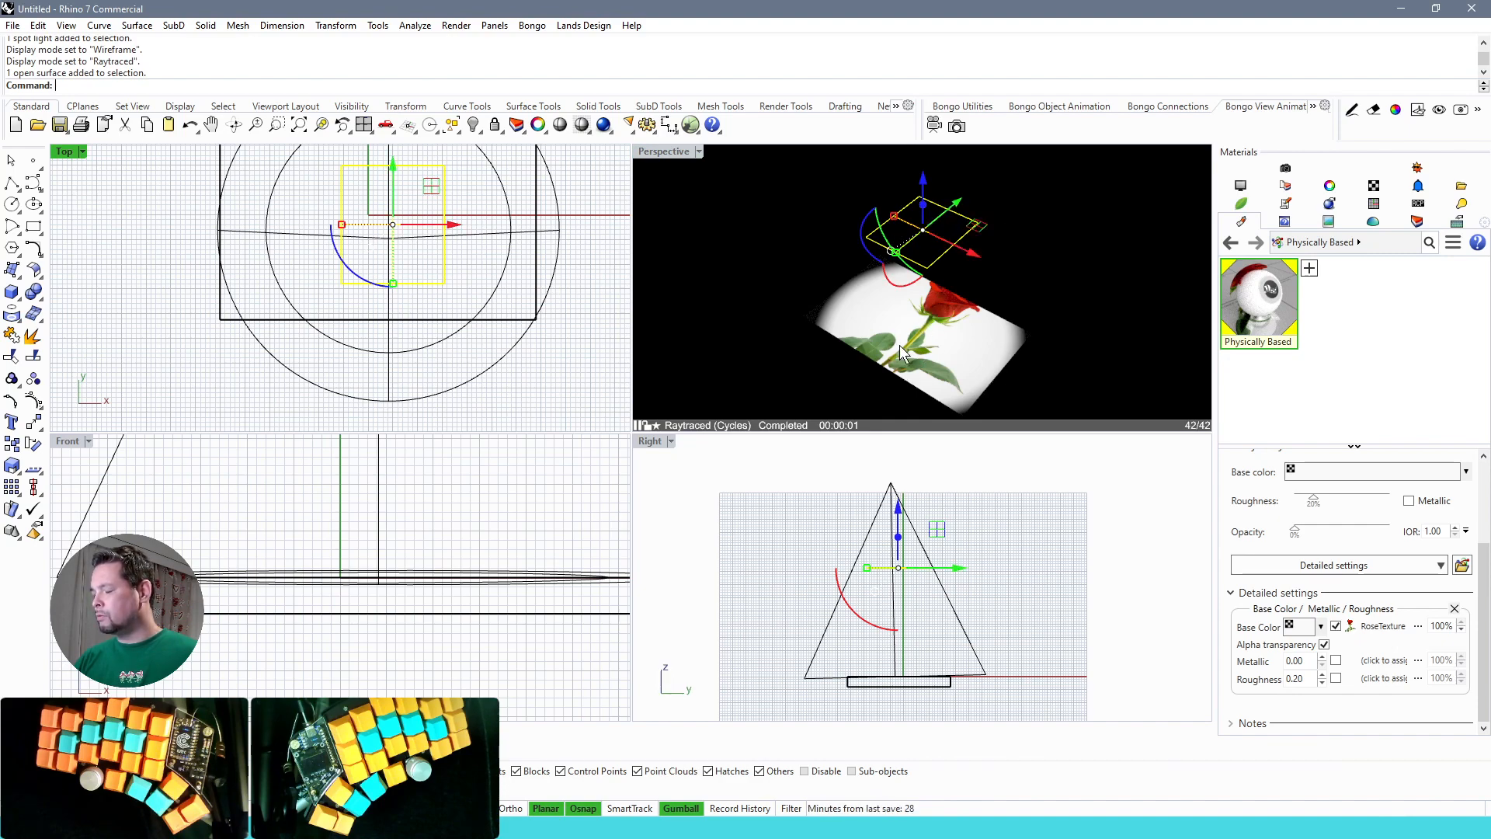
right_drag(1129, 338, 1025, 381)
key(Escape)
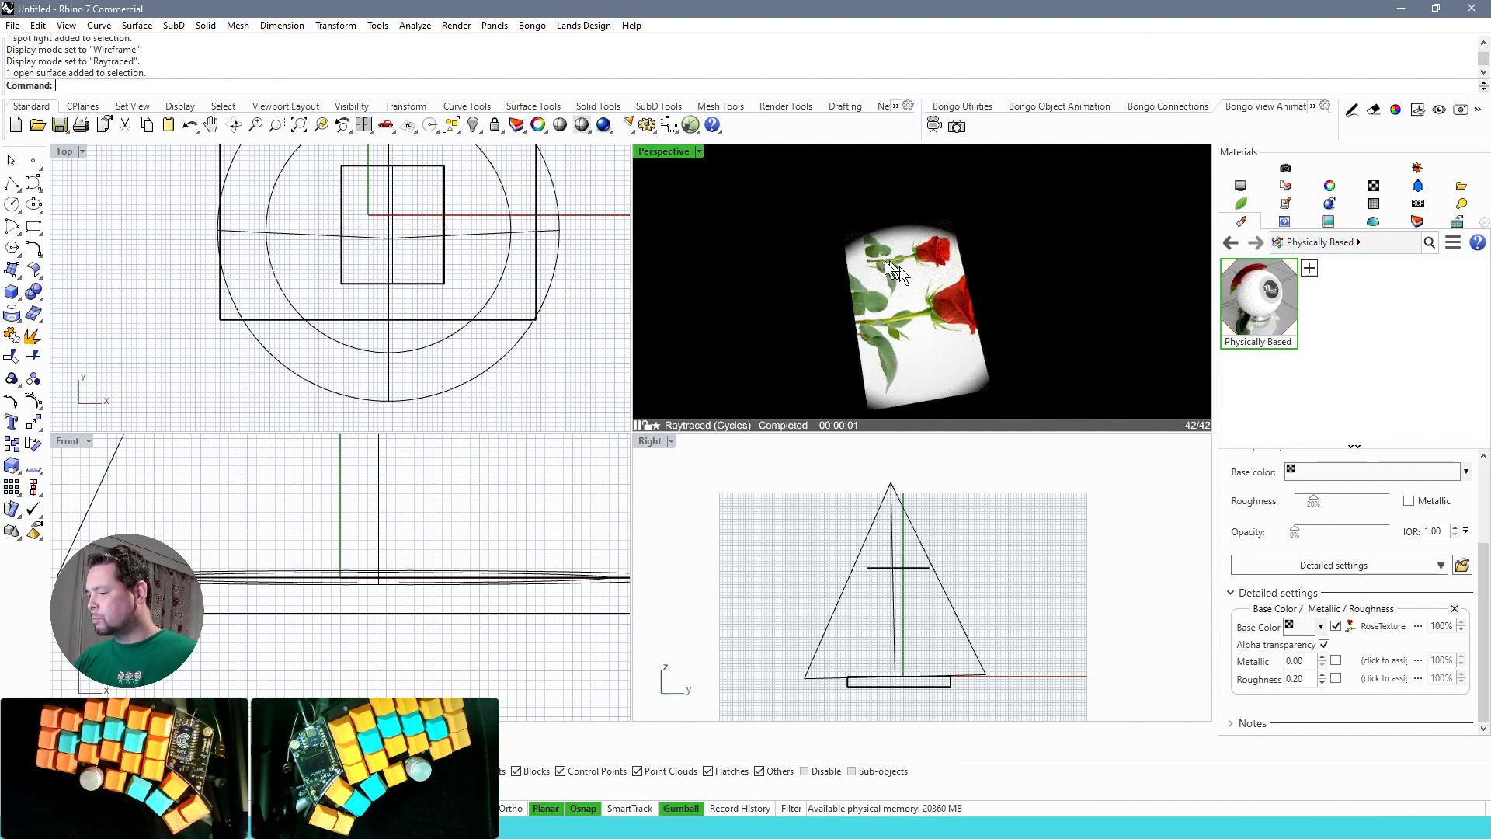
click(944, 264)
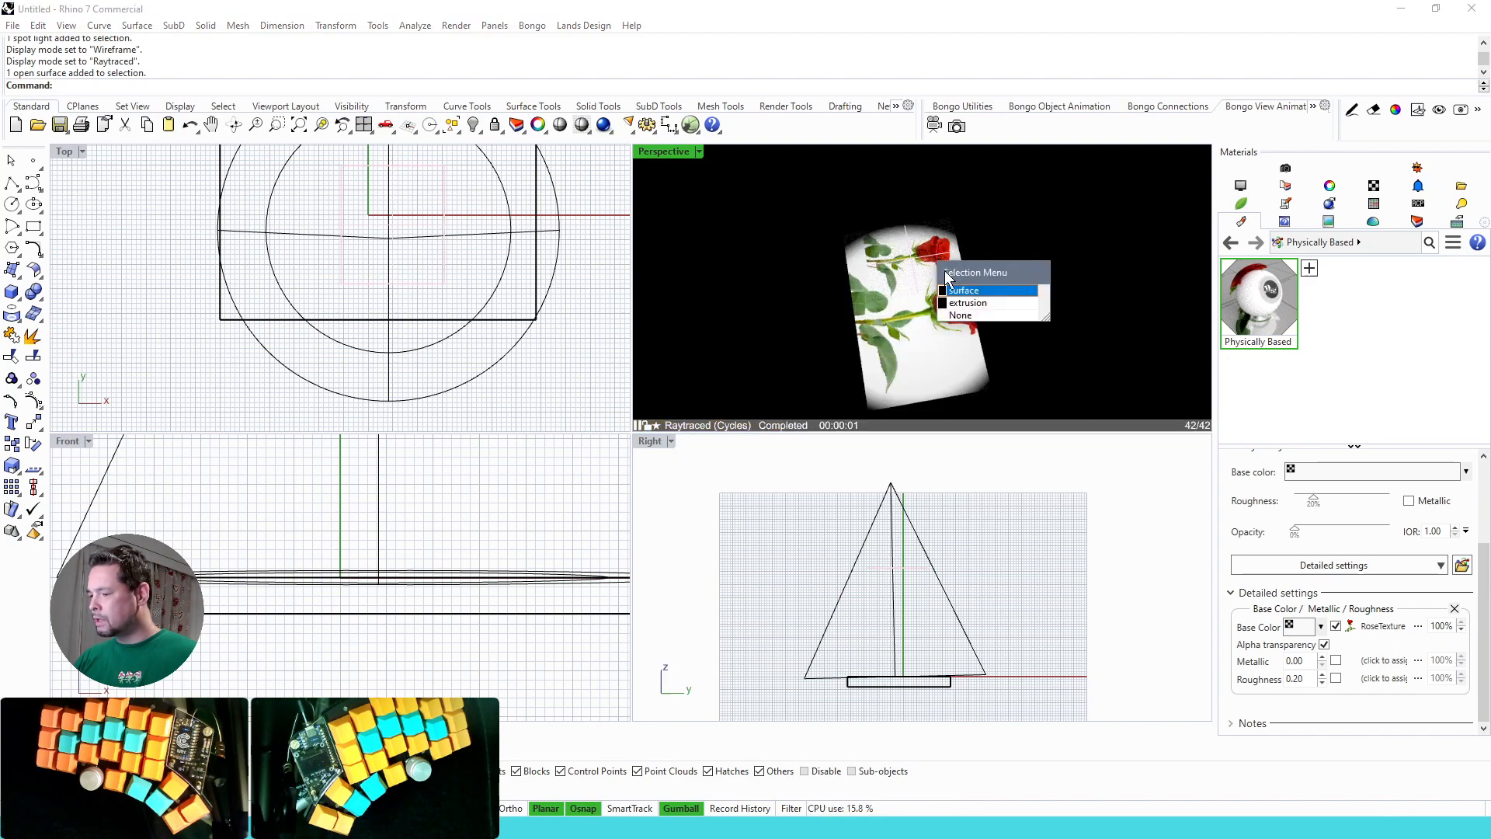
click(968, 293)
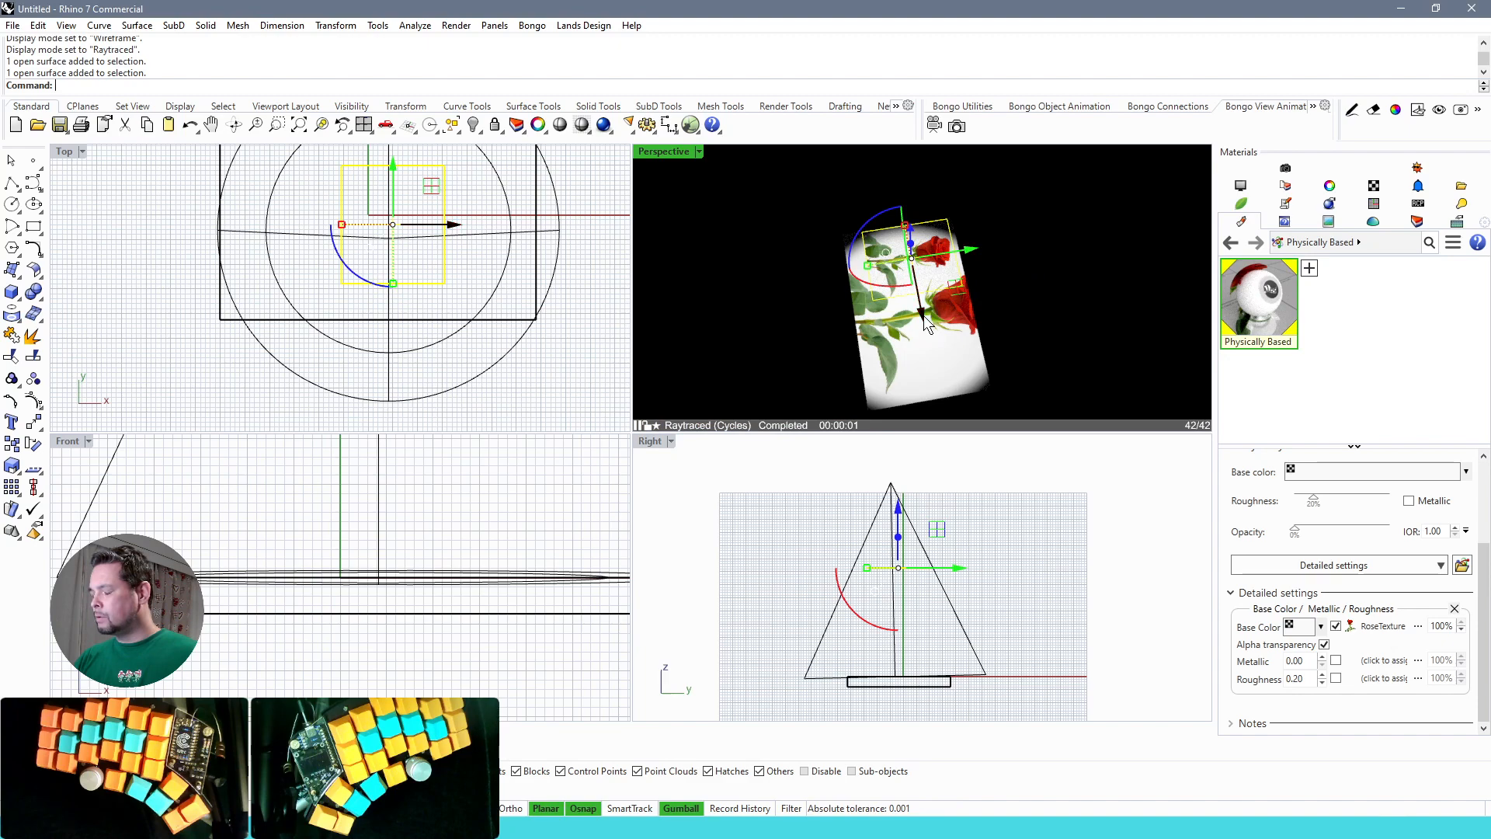
click(961, 400)
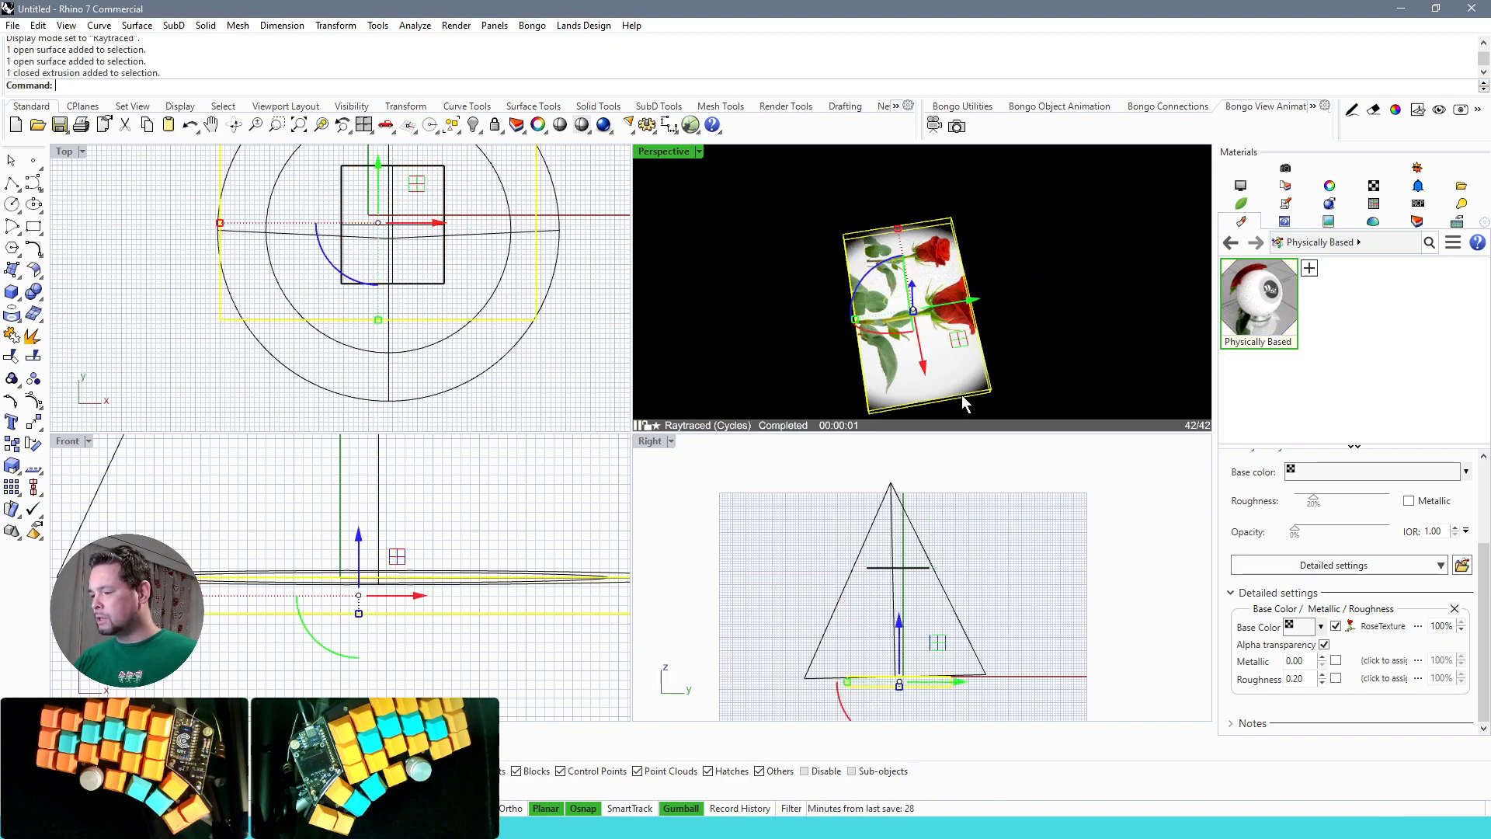
right_drag(1032, 347, 1119, 331)
click(939, 504)
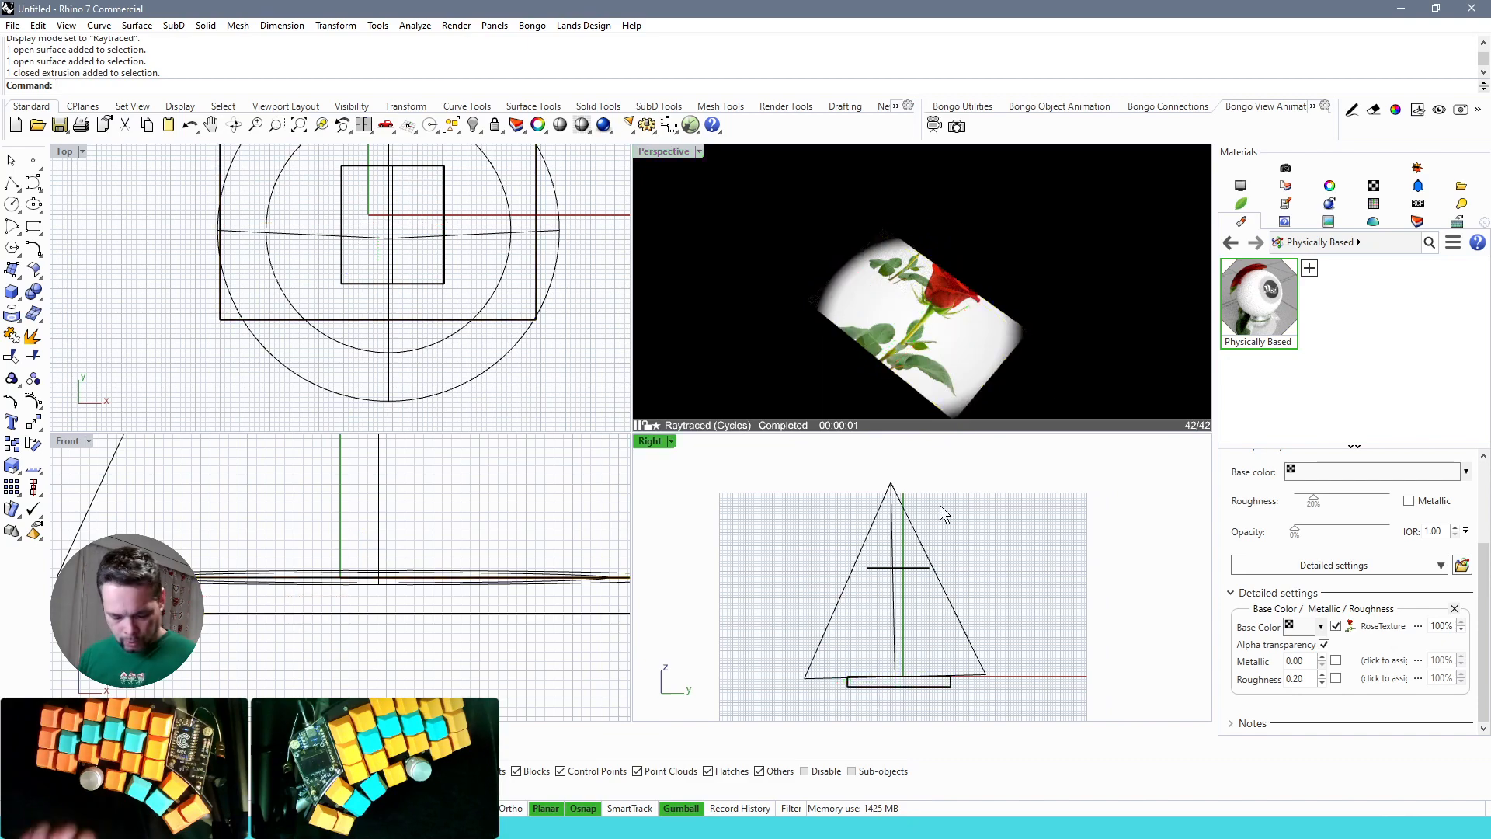
text(Point)
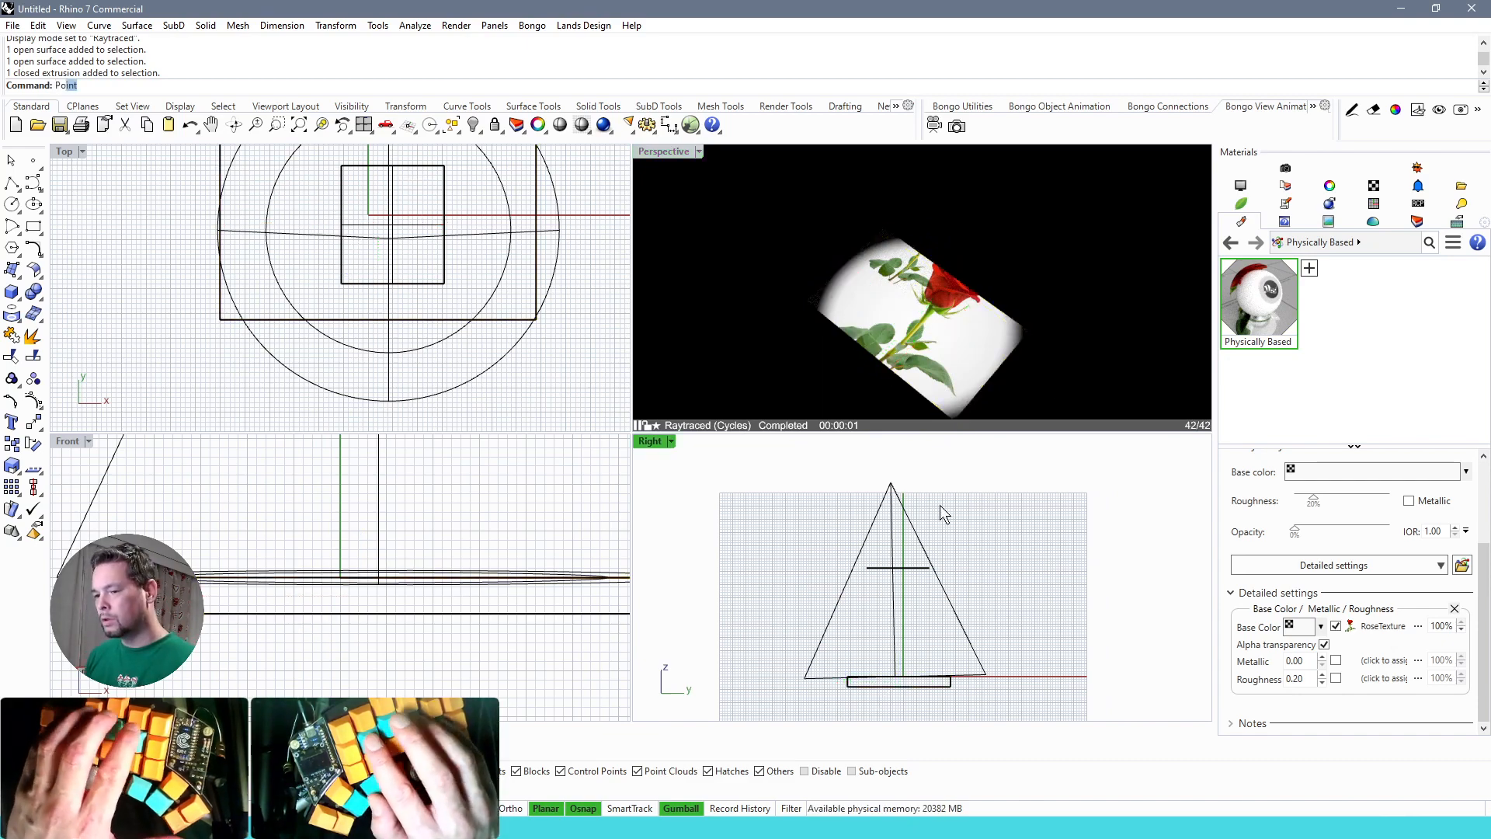
key(Return)
key(Escape)
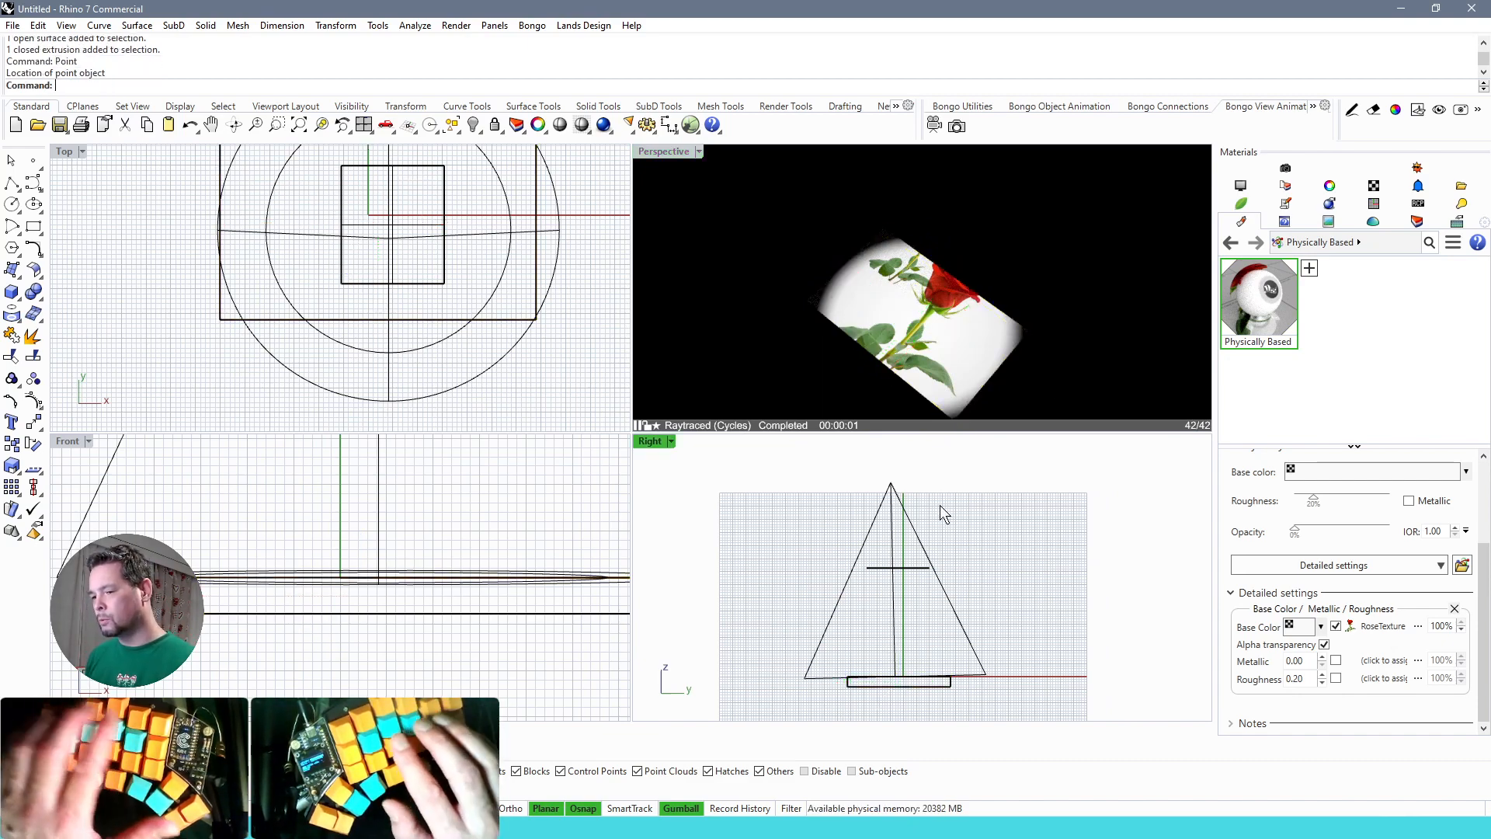
Place a point light at the spotlight's apex and delete the spotlight.
text(PointLight)
key(Return)
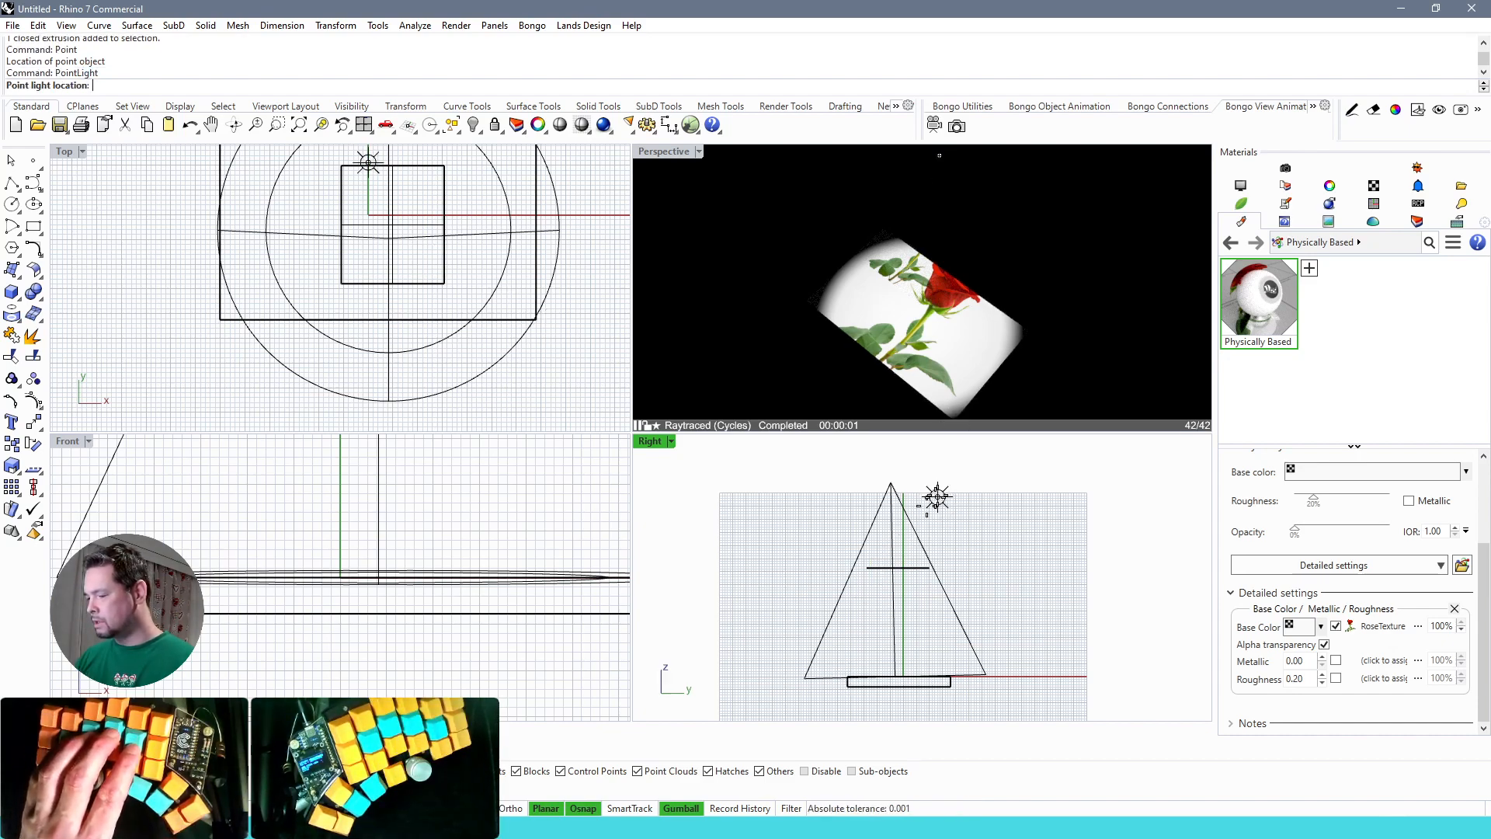
click(891, 483)
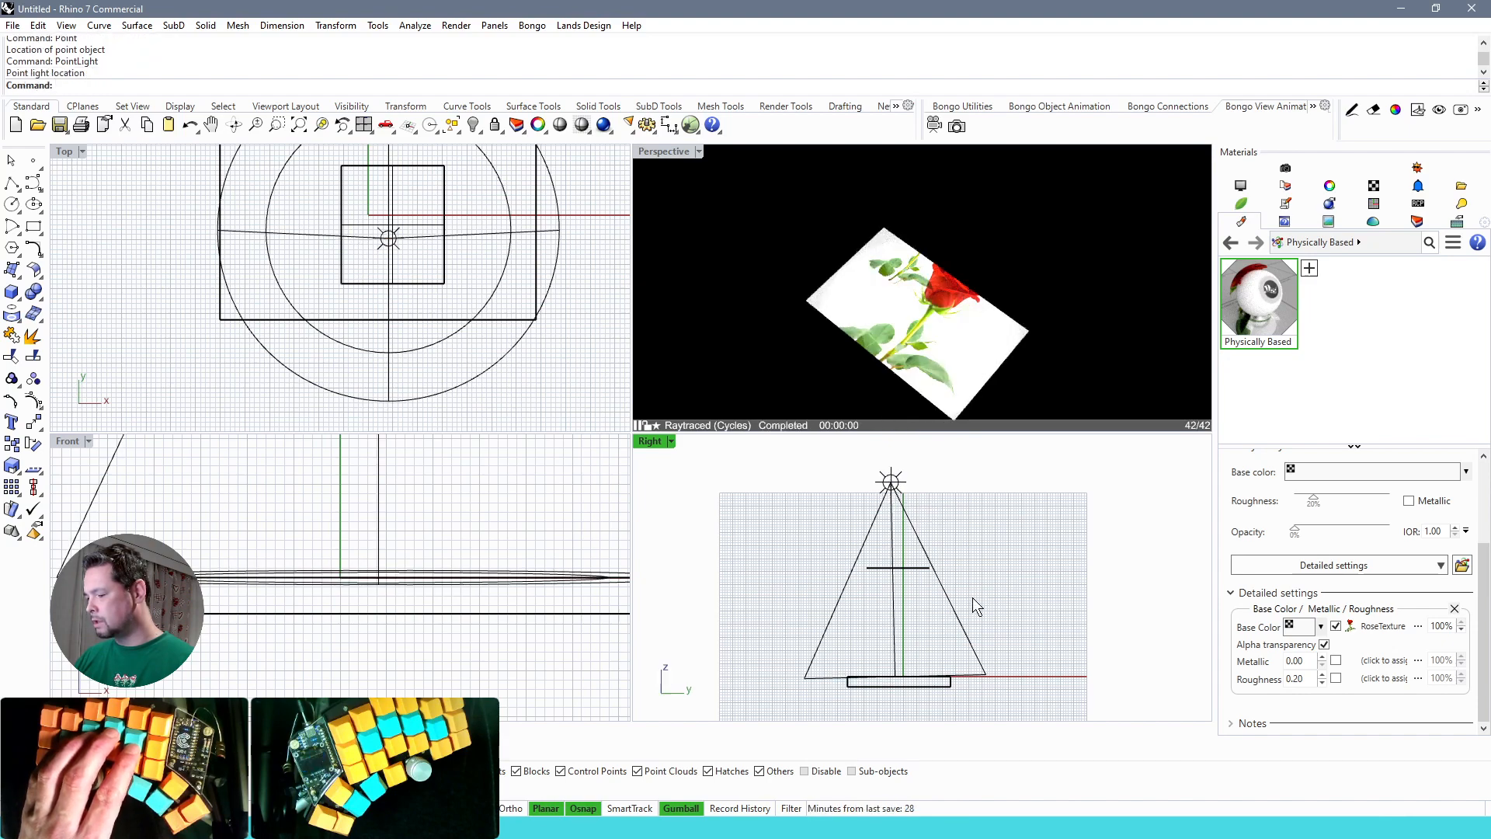
click(962, 626)
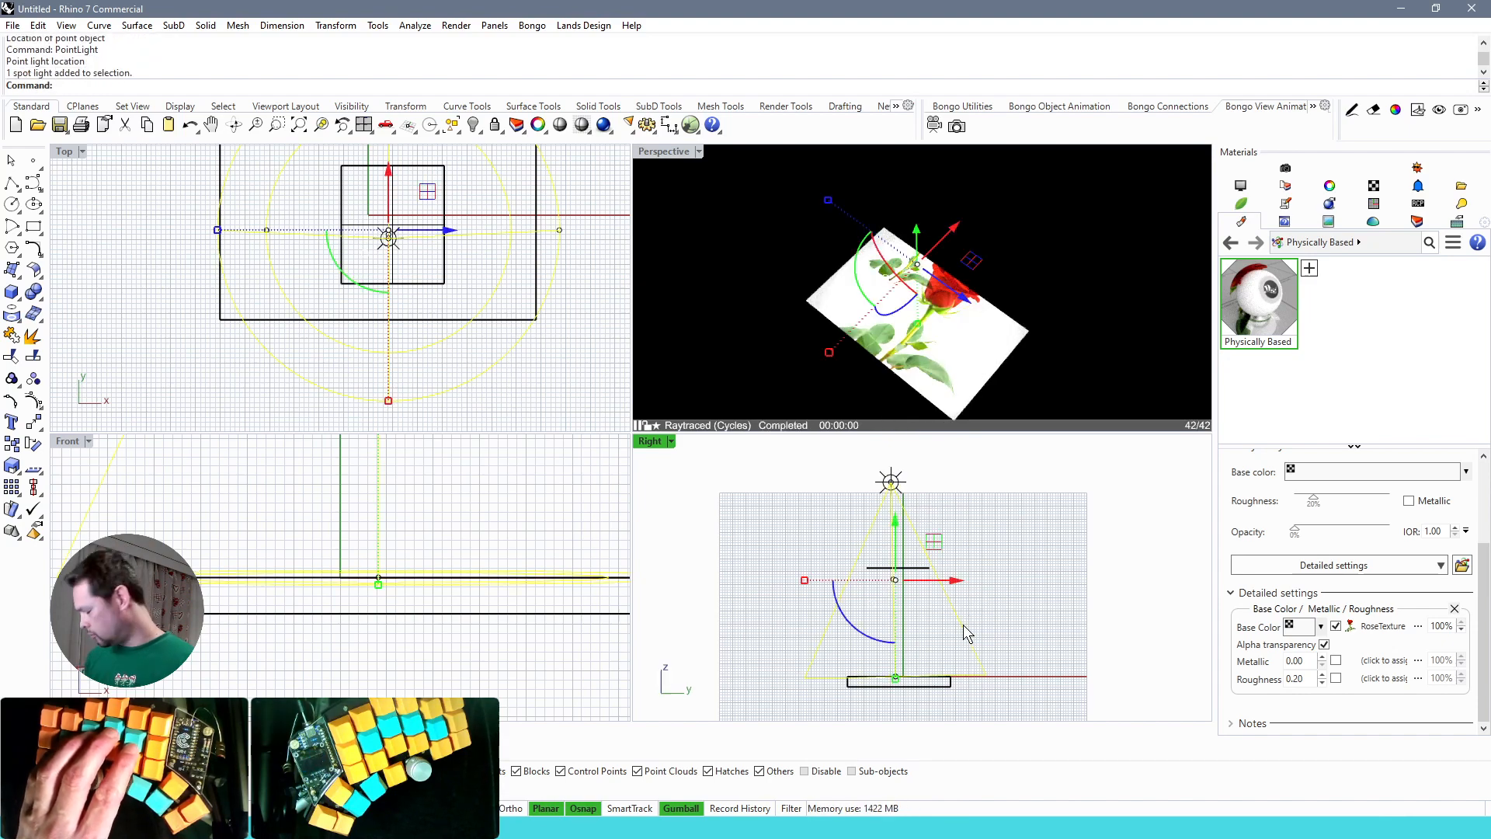
key(Delete)
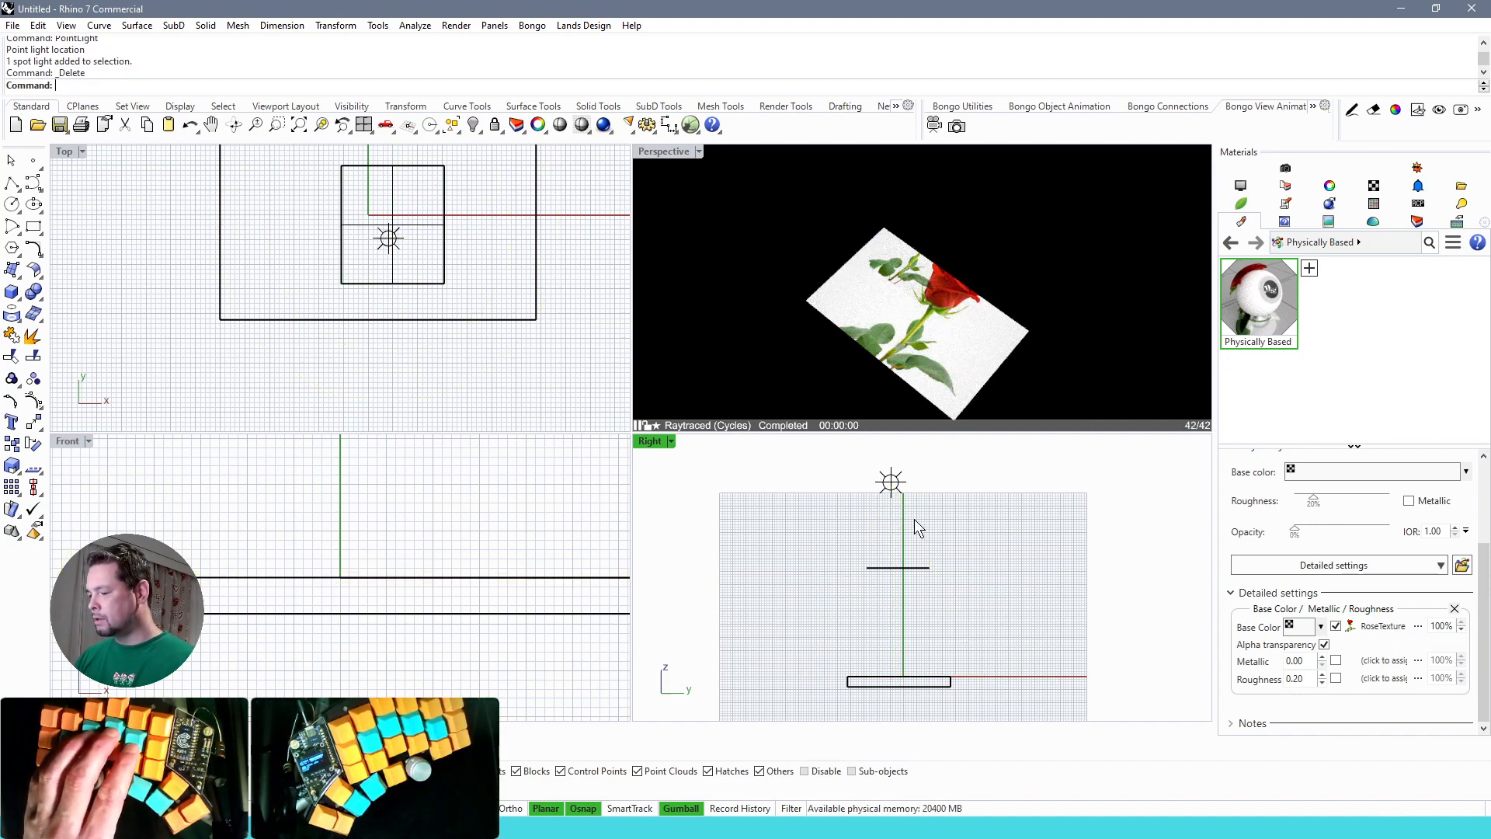
Move the point light lower and onto the vertical axis, closer to the small plane.
click(892, 483)
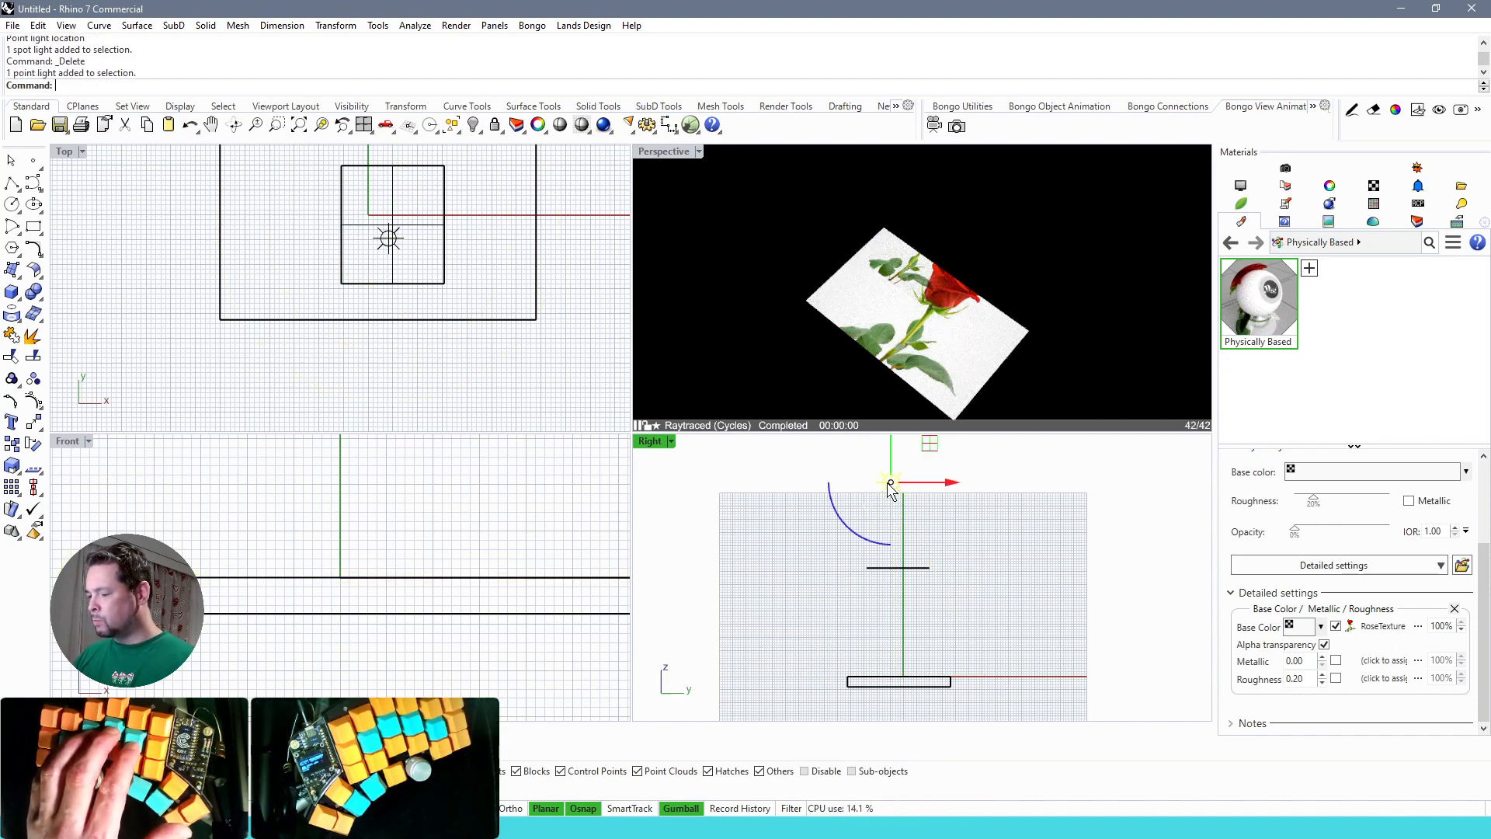
drag(891, 483, 957, 505)
click(972, 559)
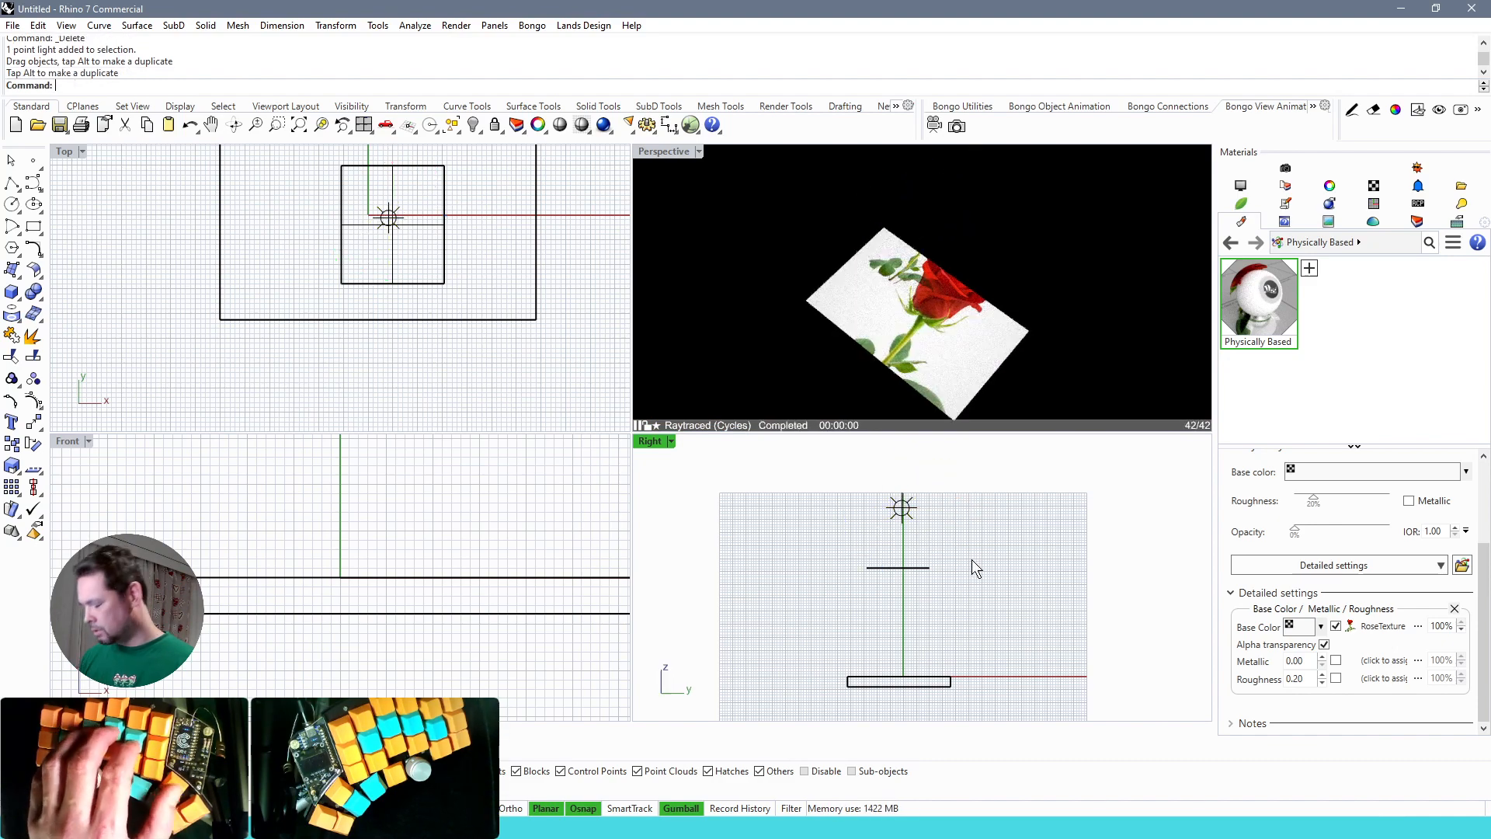
Build a box on the small plane's opposite corners, tall enough to enclose the point light.
text(box)
key(Return)
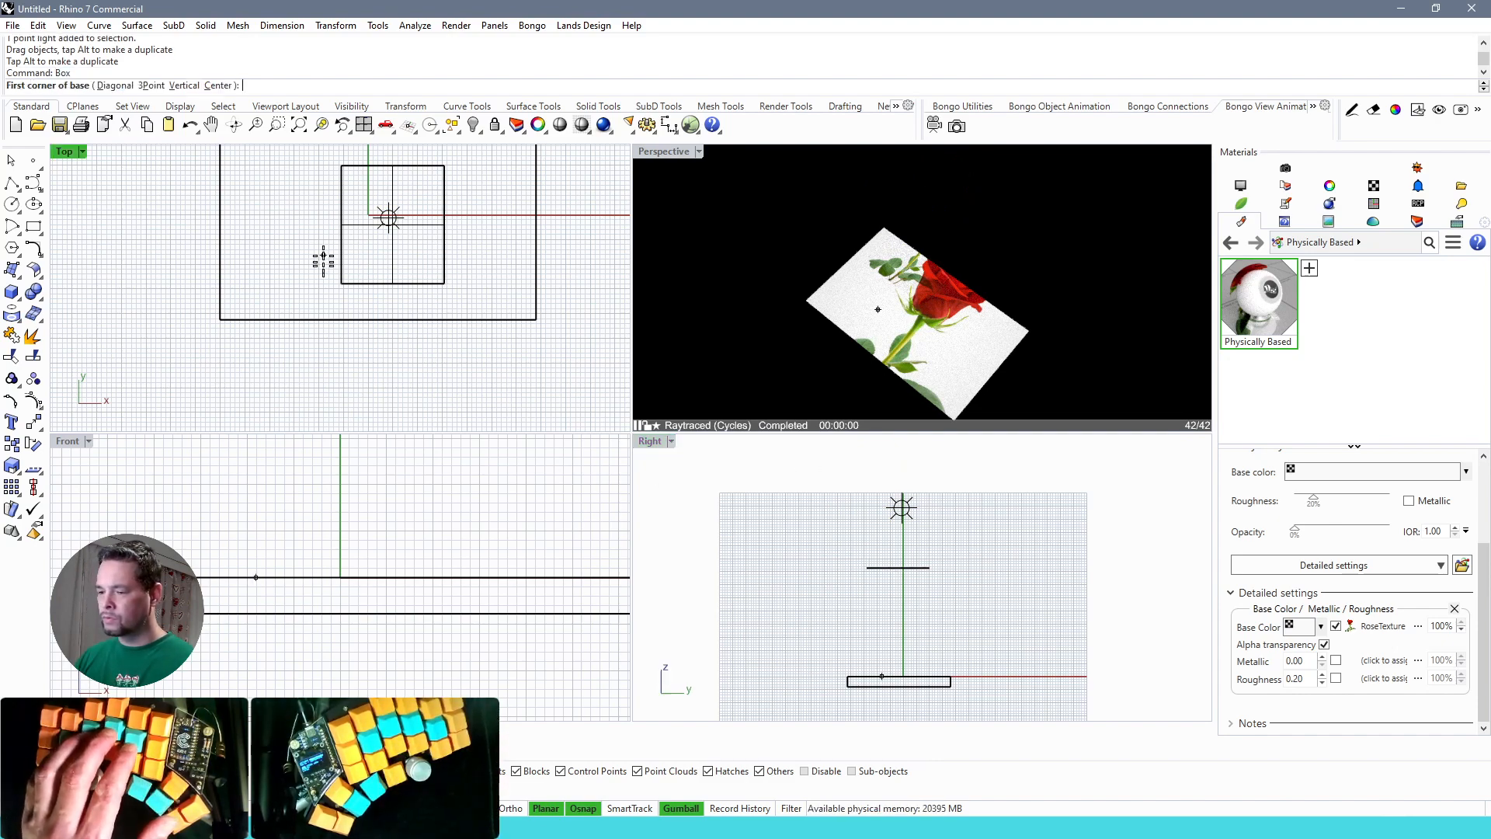
click(342, 283)
click(444, 165)
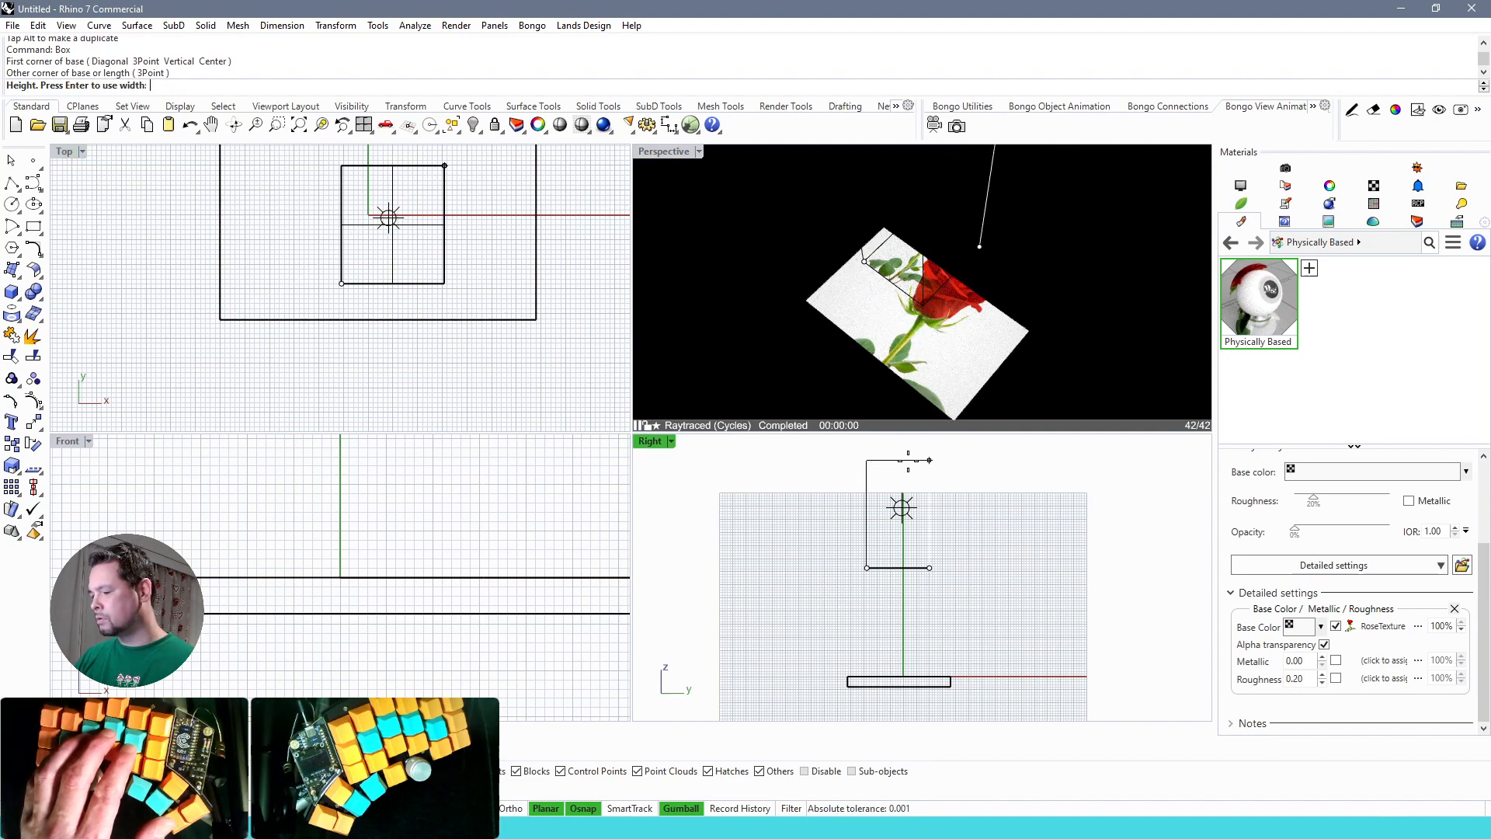
click(903, 446)
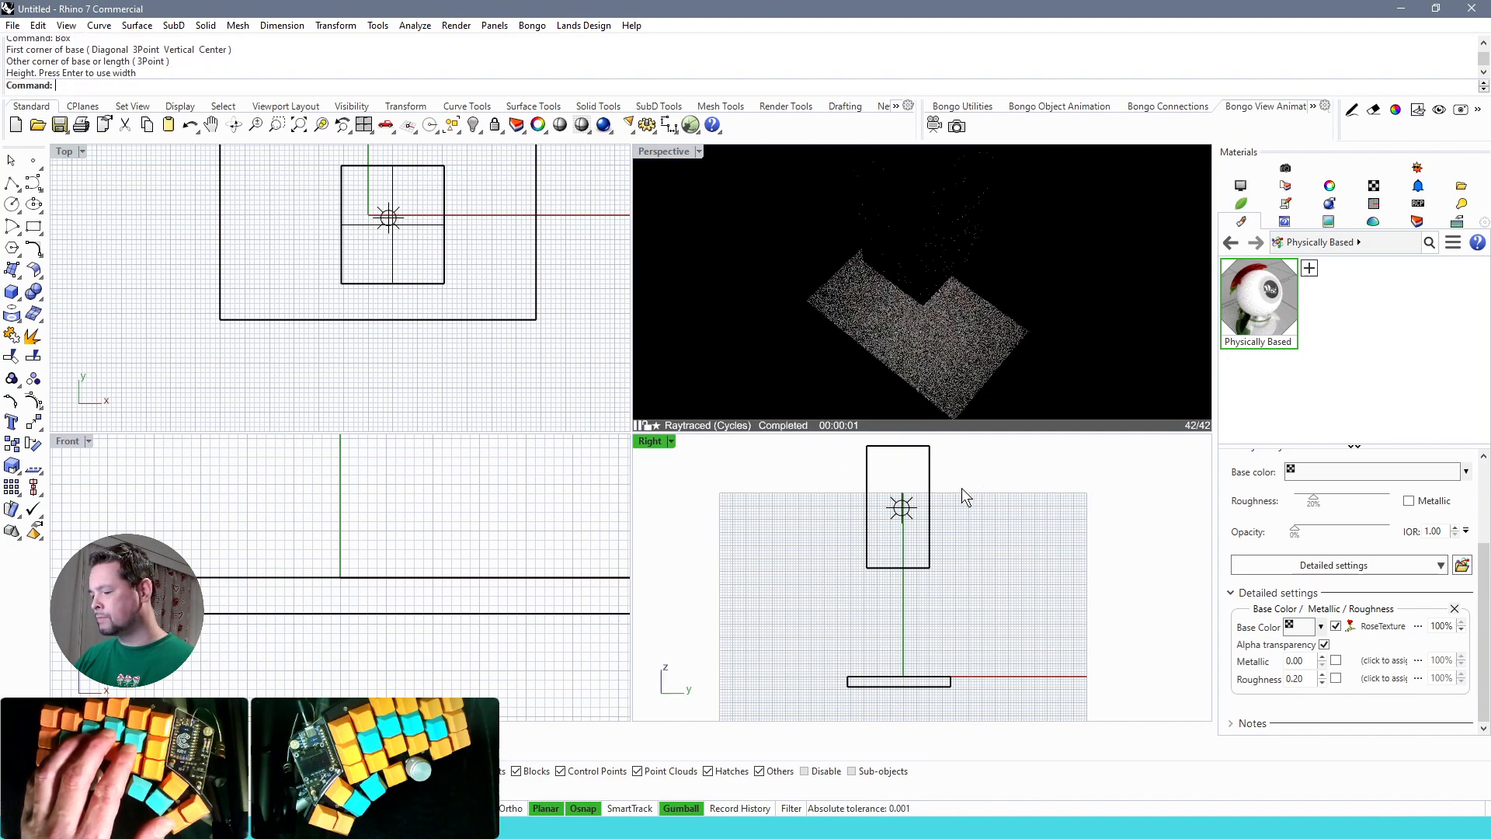
Set the Perspective view to Shaded, view the model from below, and shift the box along the x axis partly off the small plane.
double_click(669, 151)
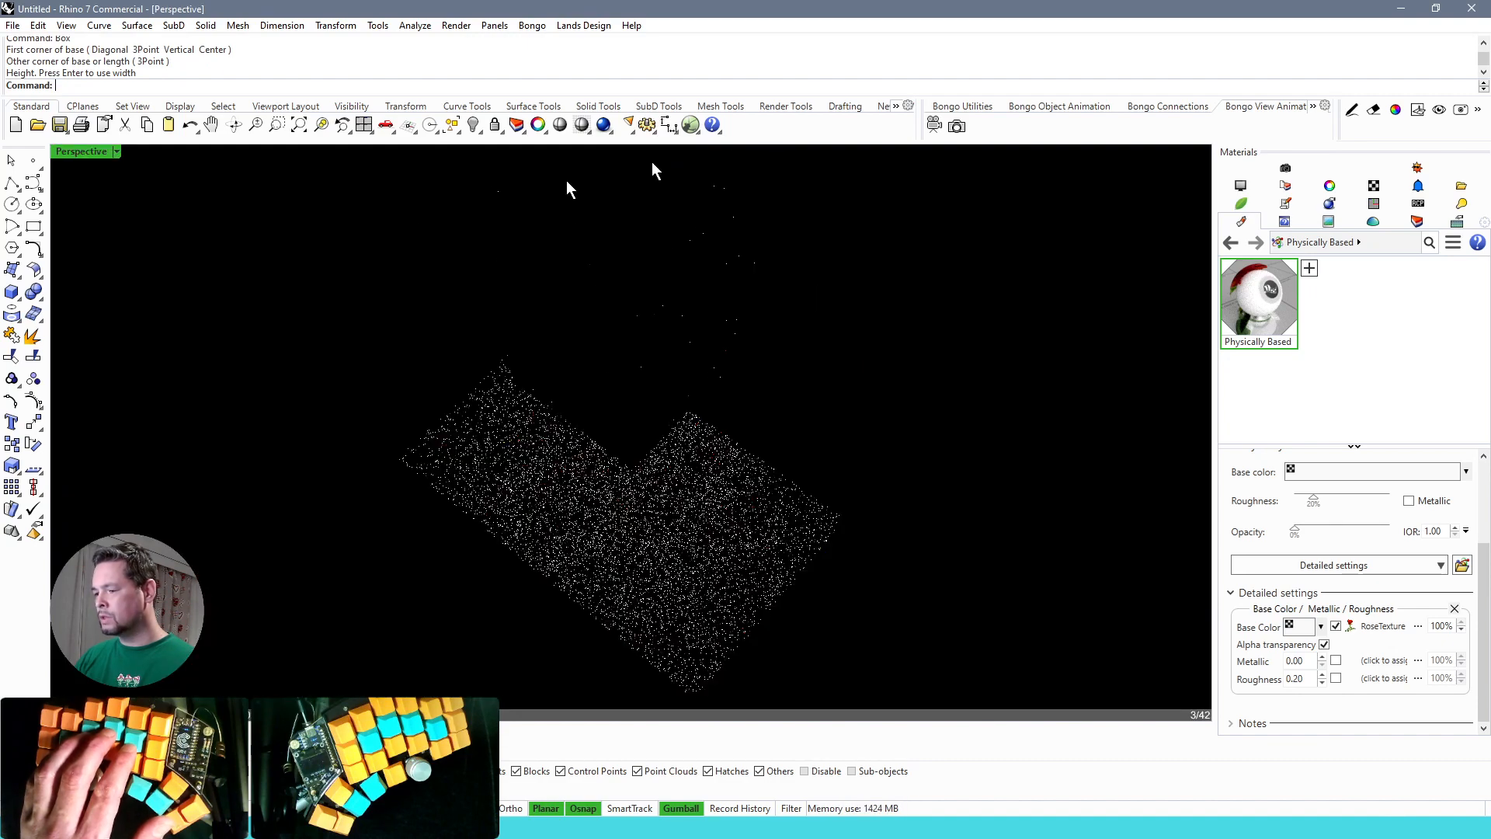
click(116, 151)
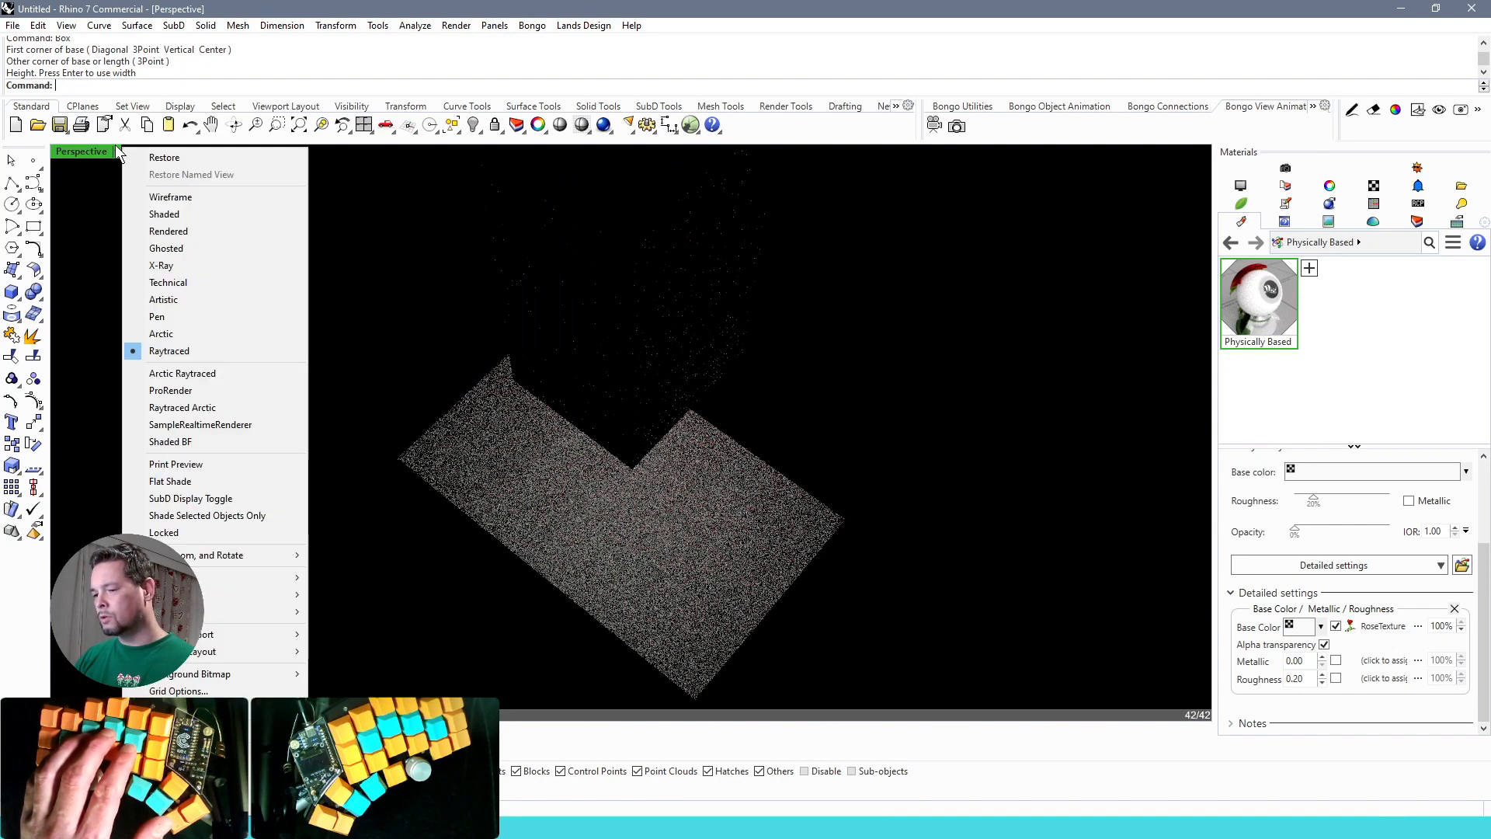
click(153, 217)
right_drag(466, 459, 652, 383)
click(637, 194)
drag(710, 258, 662, 259)
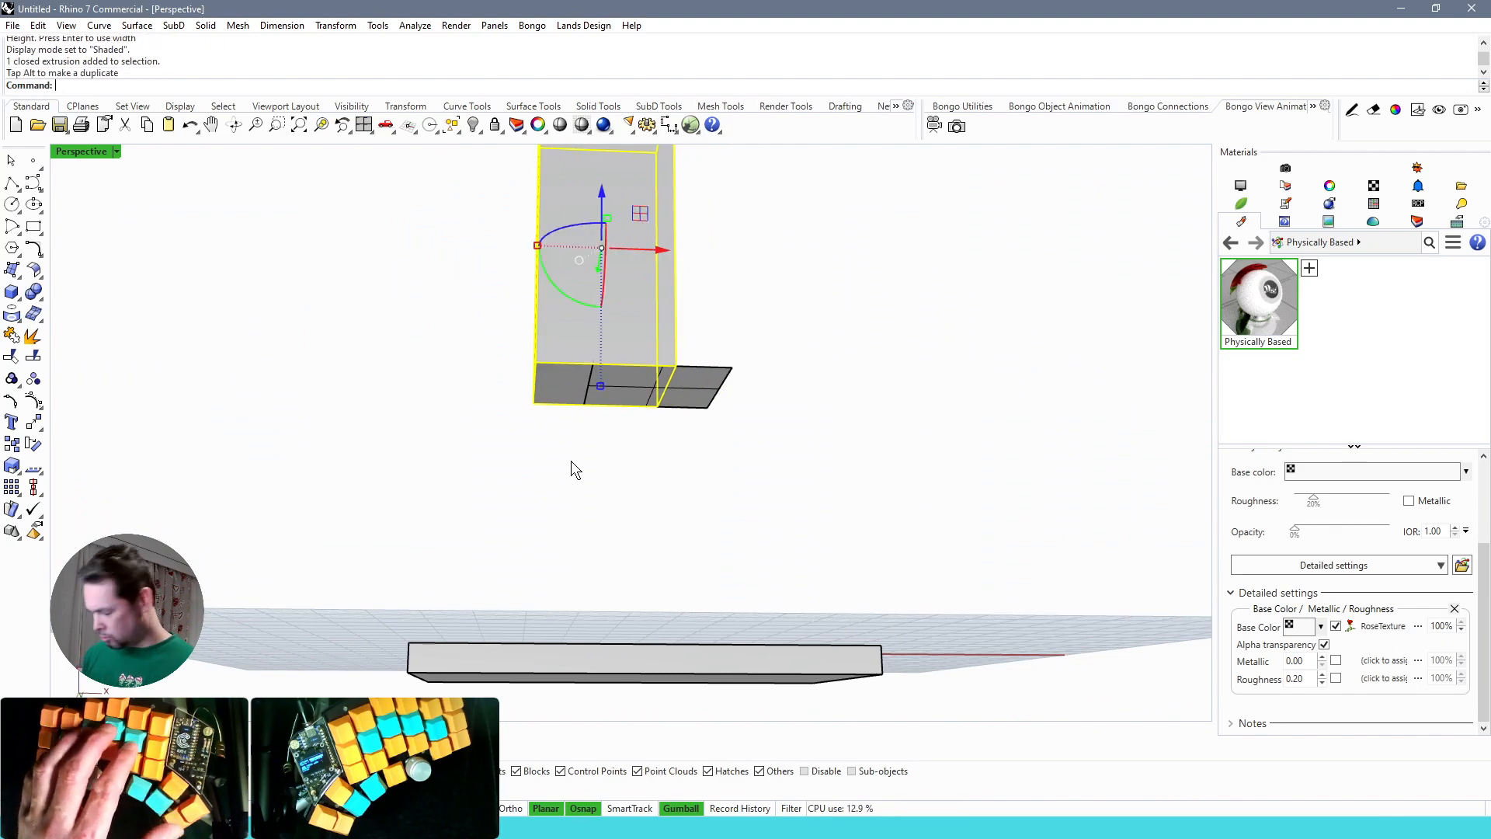
Shell the box with a thickness of 0.01, removing its bottom face.
text(Shell)
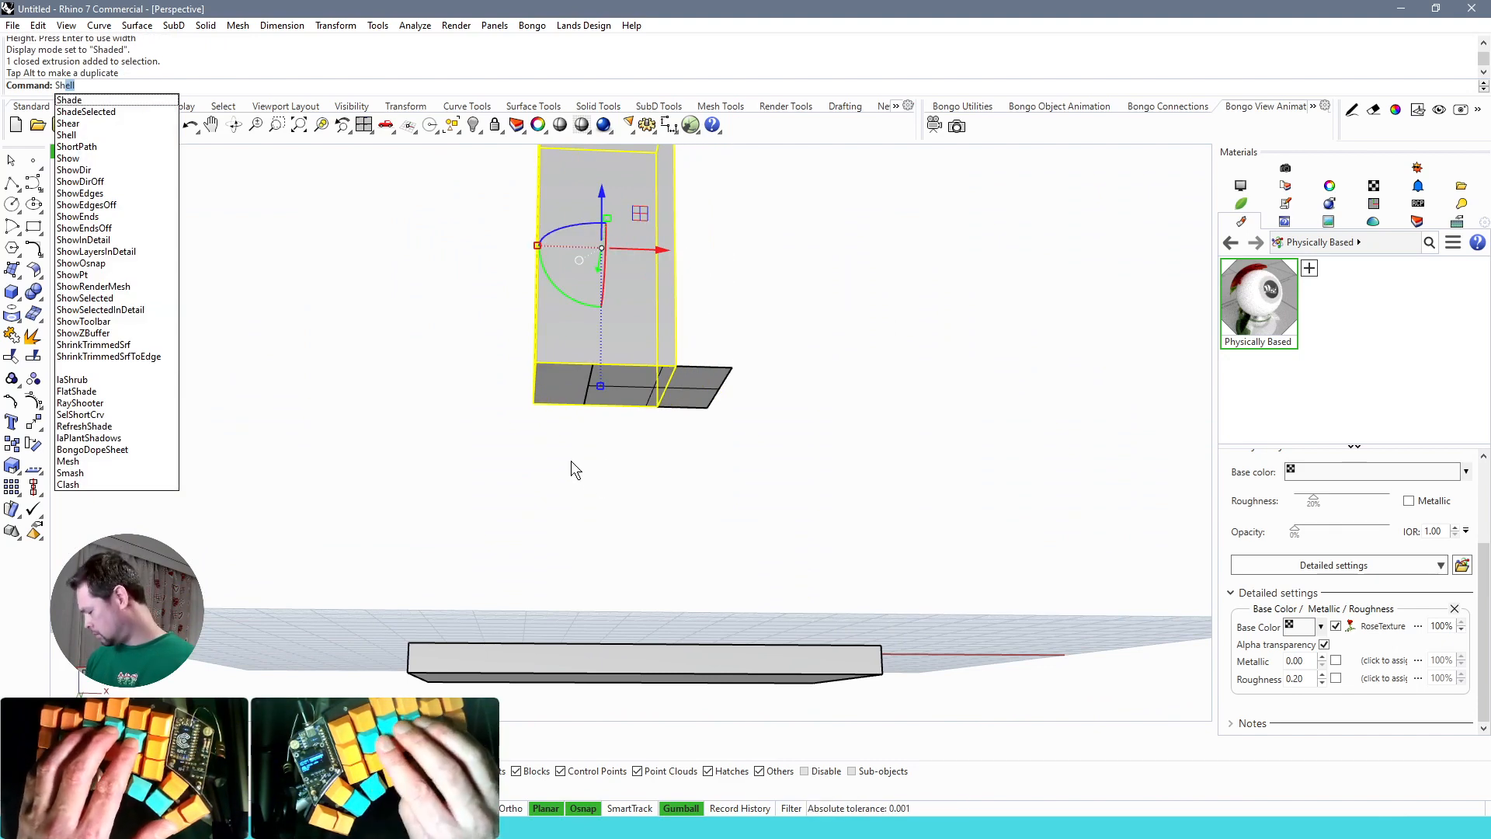
key(Return)
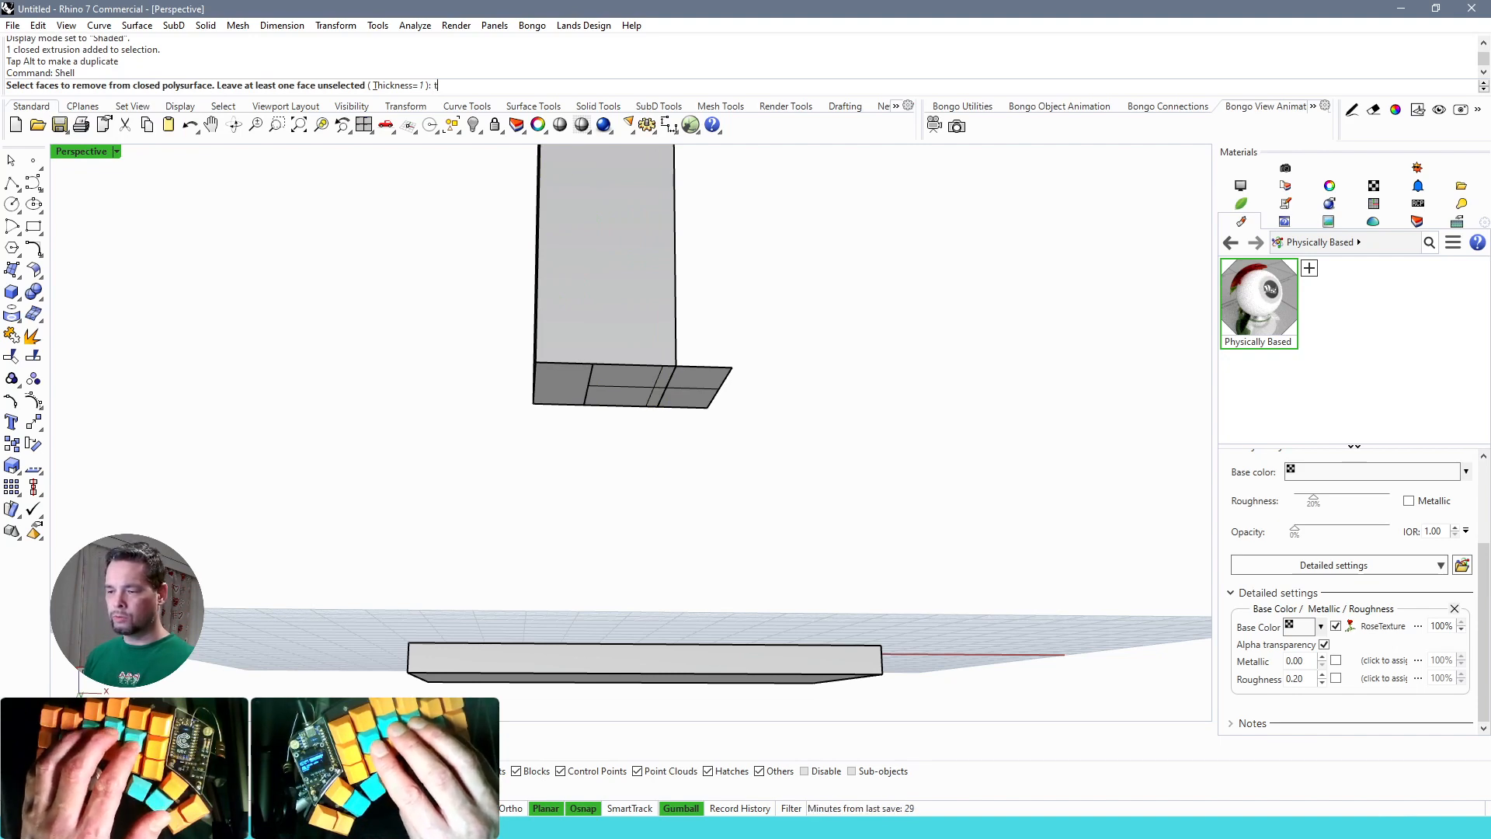
key(Return)
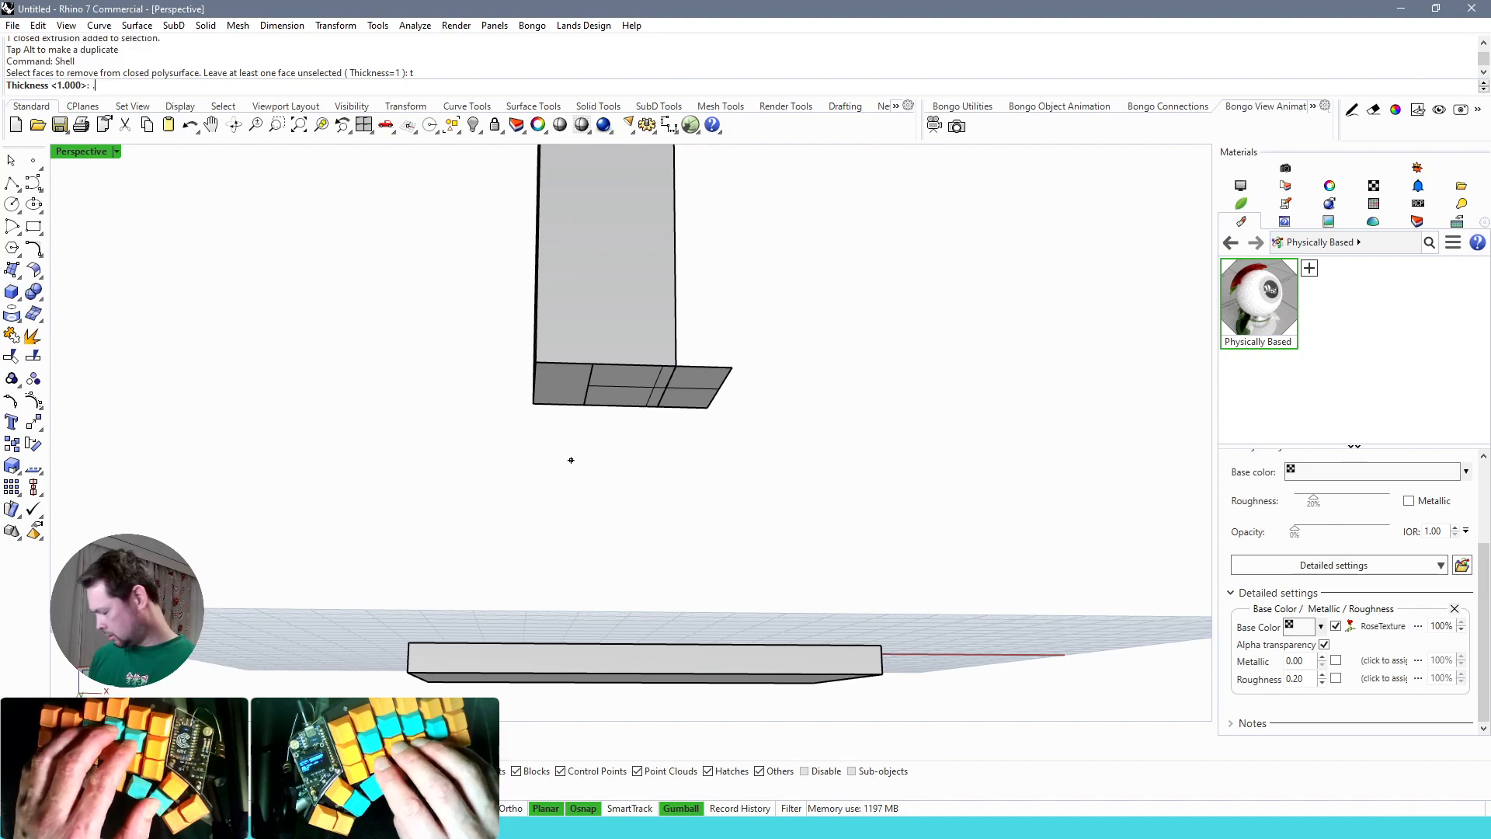
text(.01)
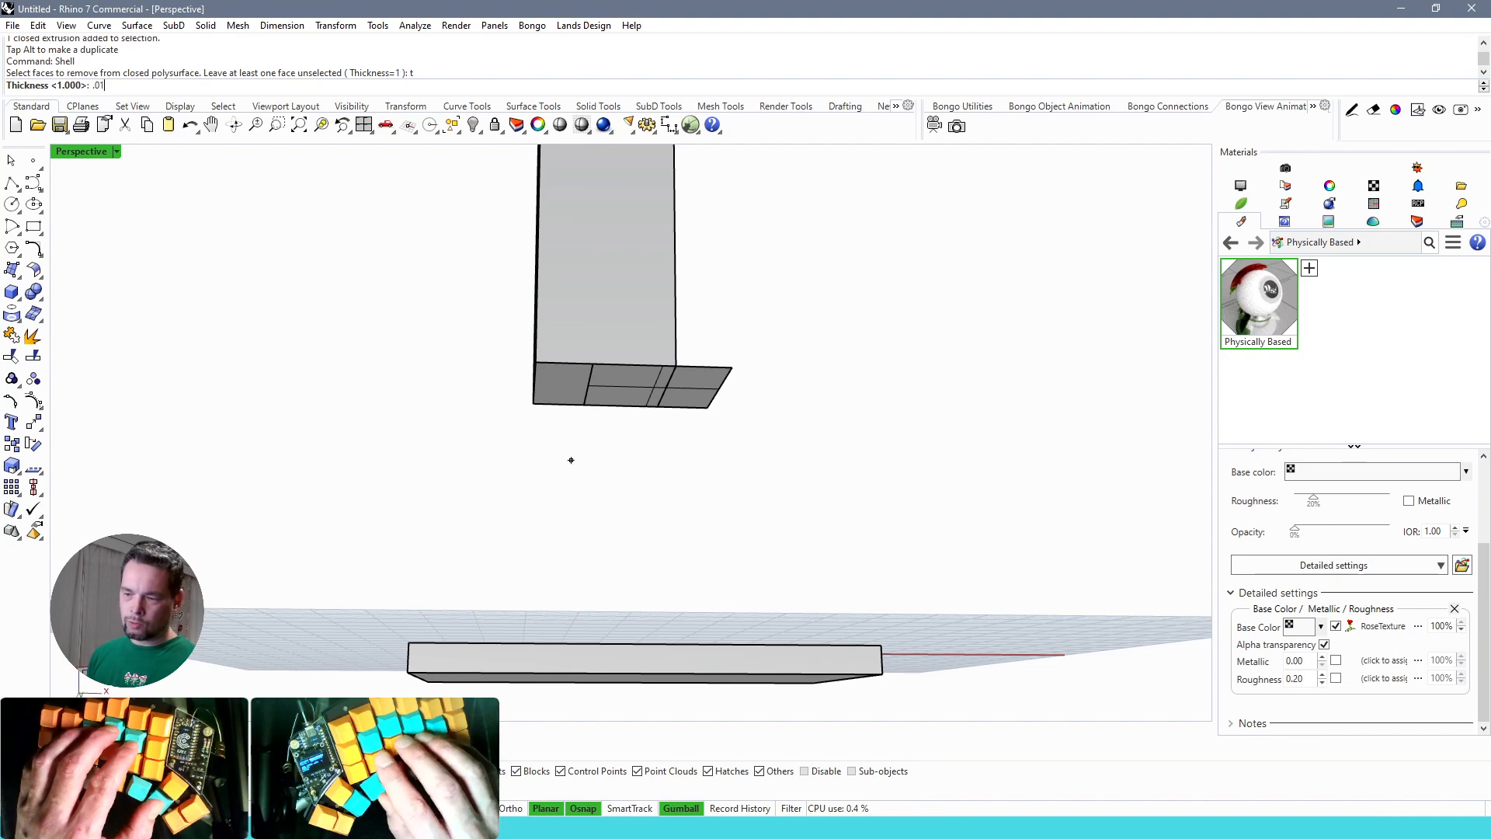
key(Return)
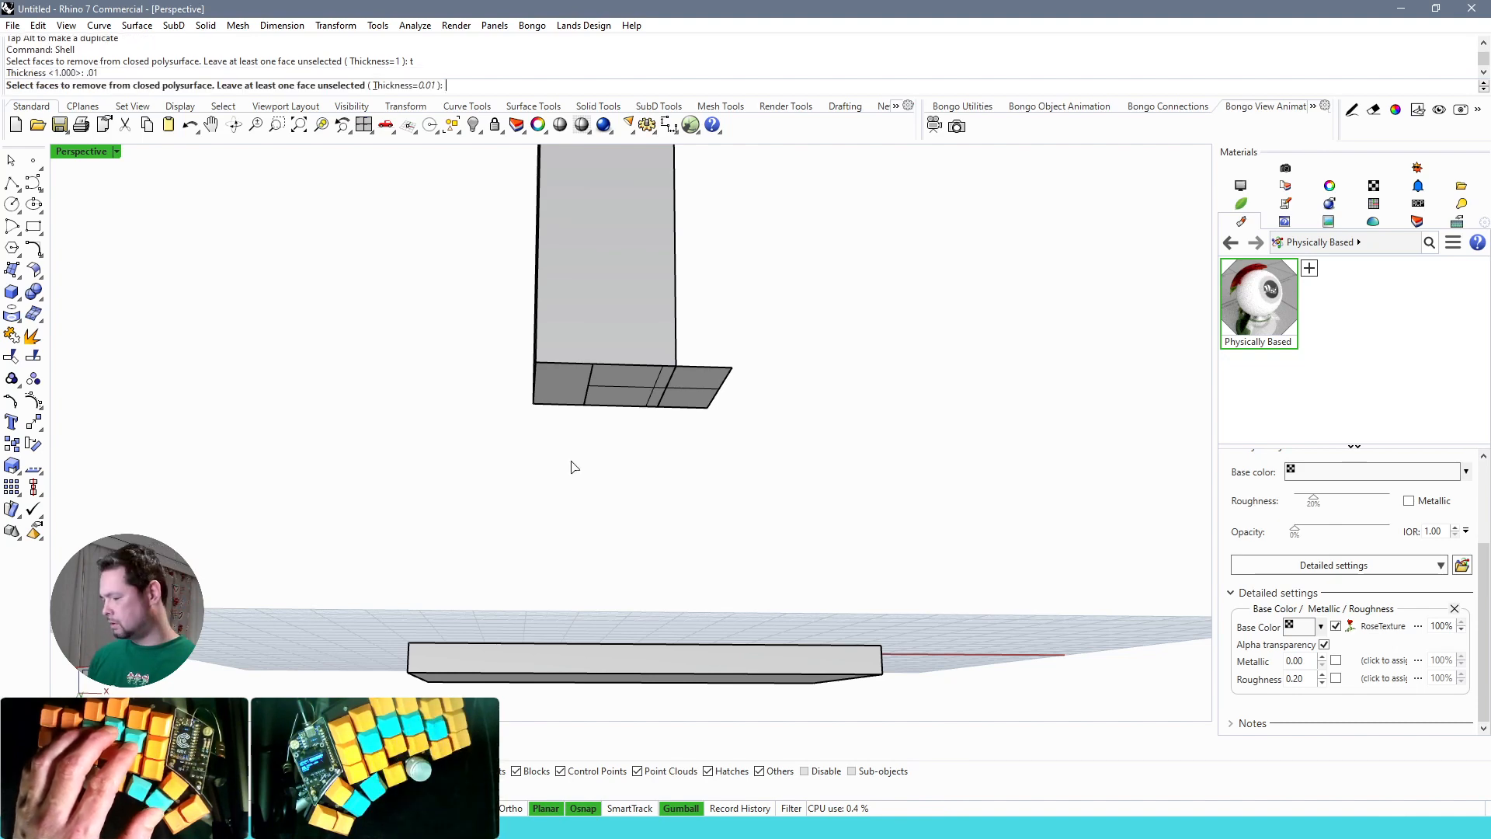
click(553, 382)
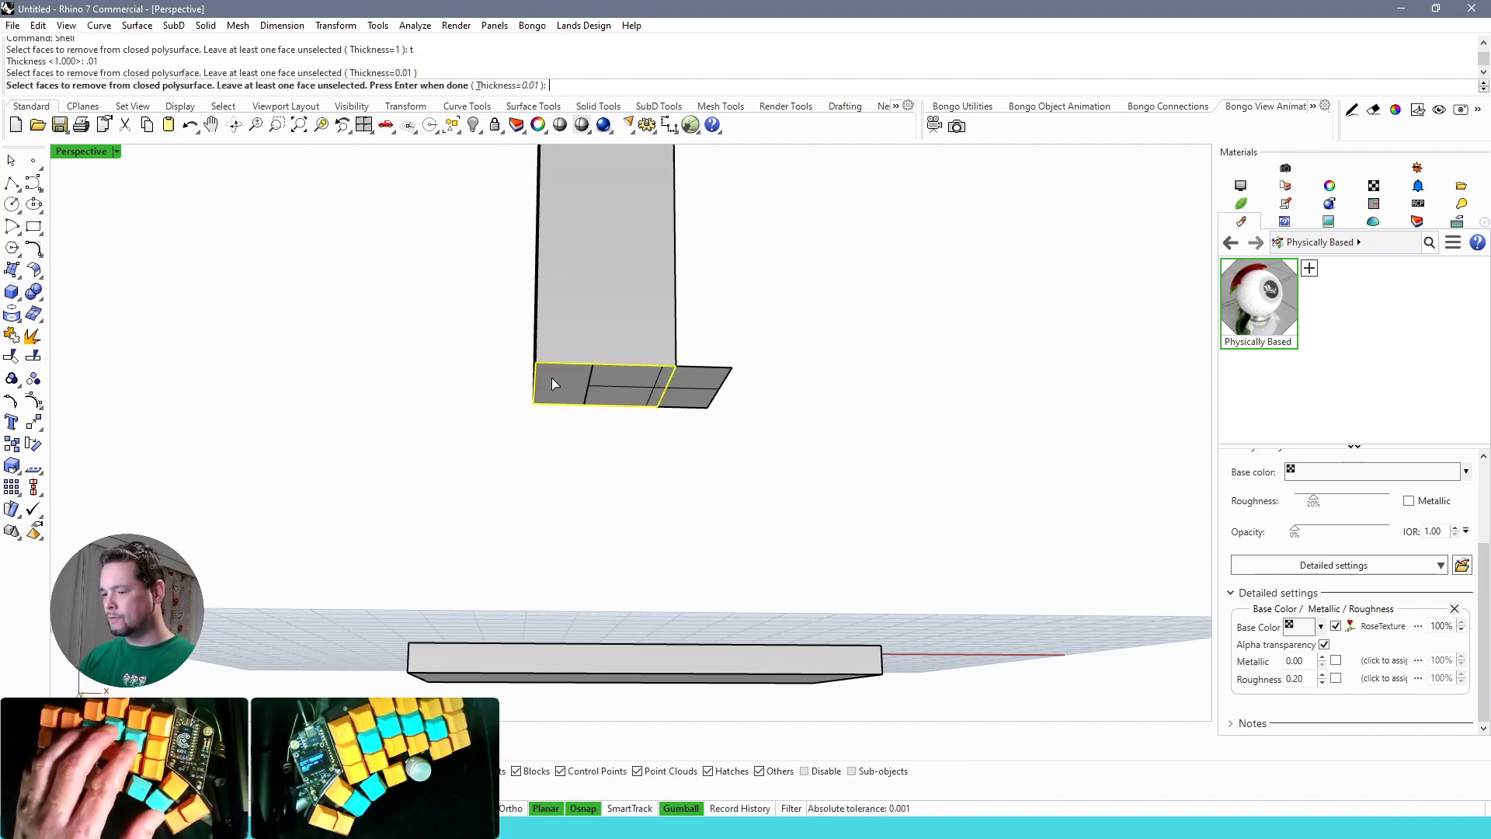
key(Return)
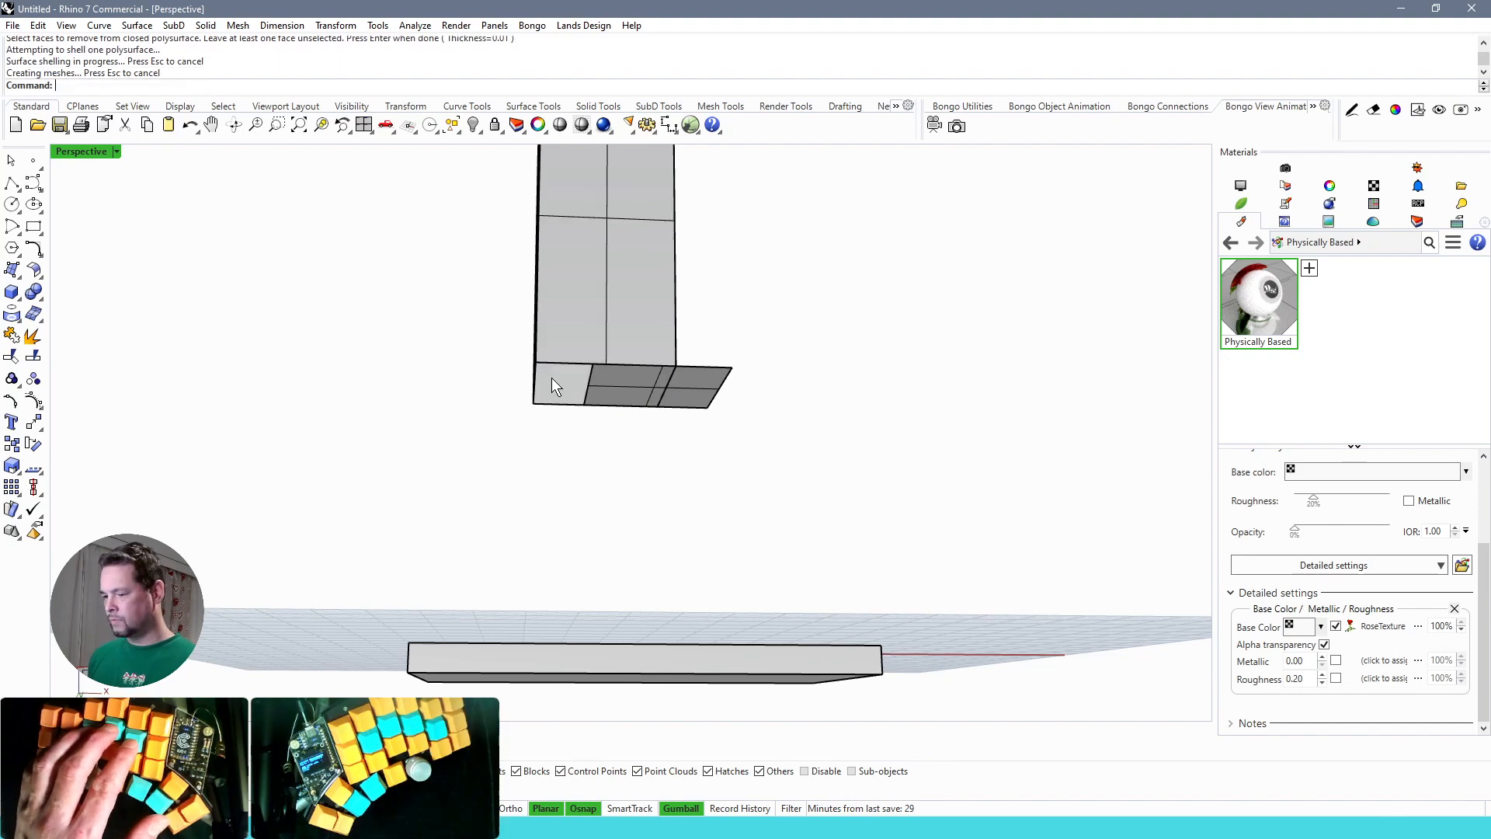
Move the shelled box back onto the small plane, aligning its bottom corner with the plane's matching corner.
click(575, 310)
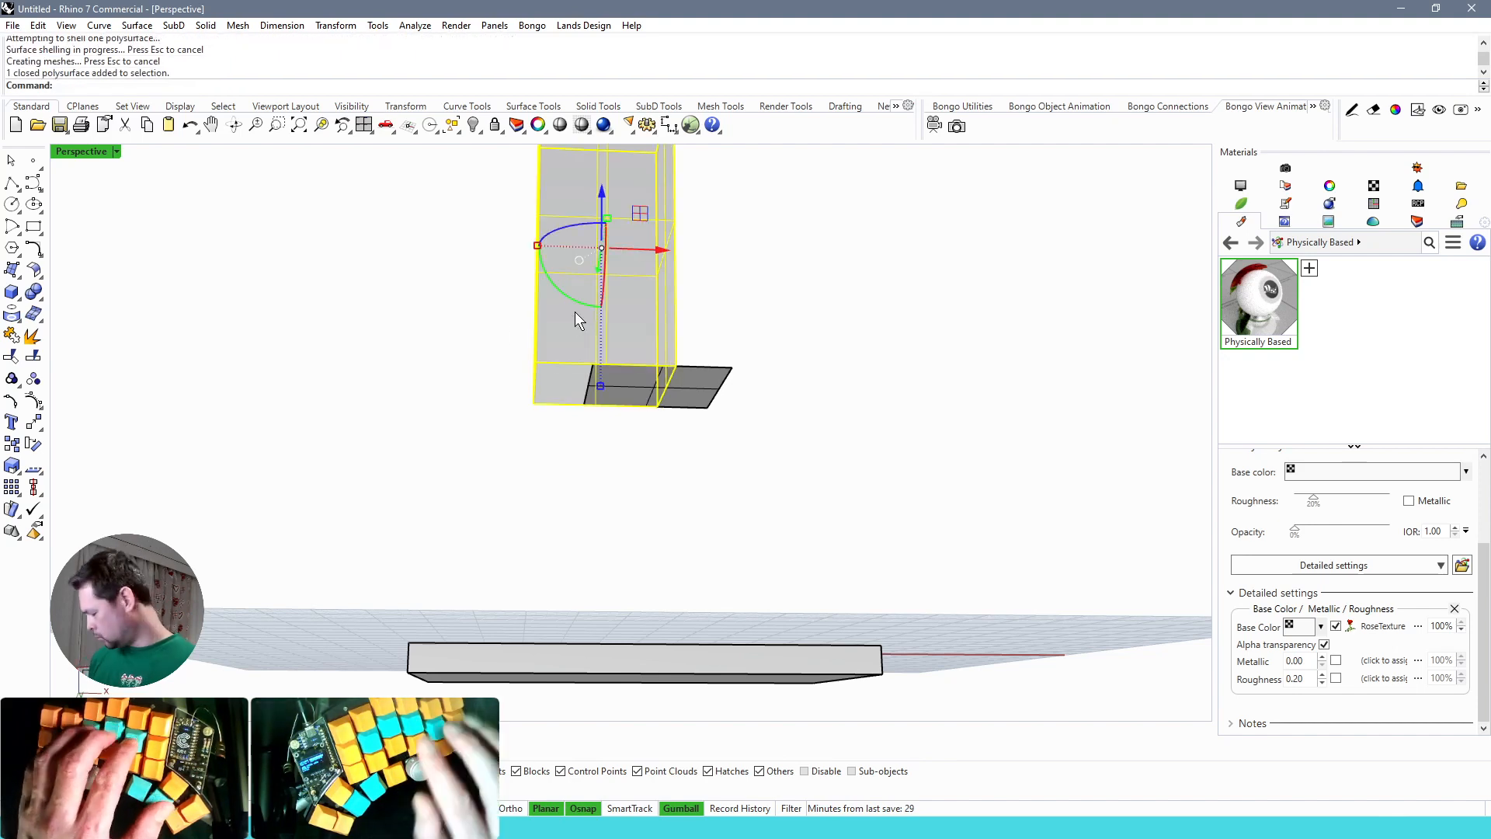
text(Mo)
key(Return)
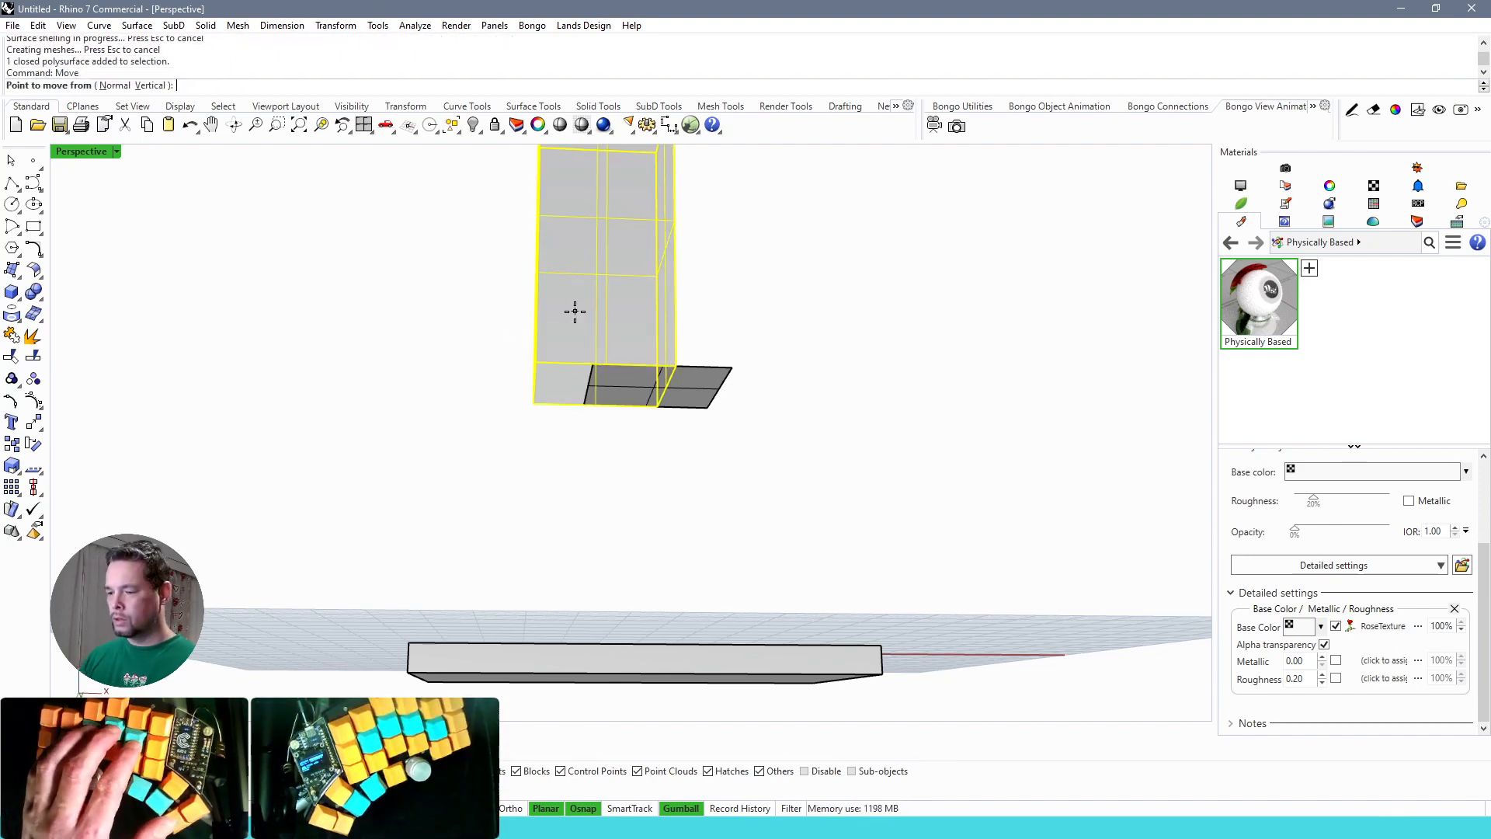
click(537, 362)
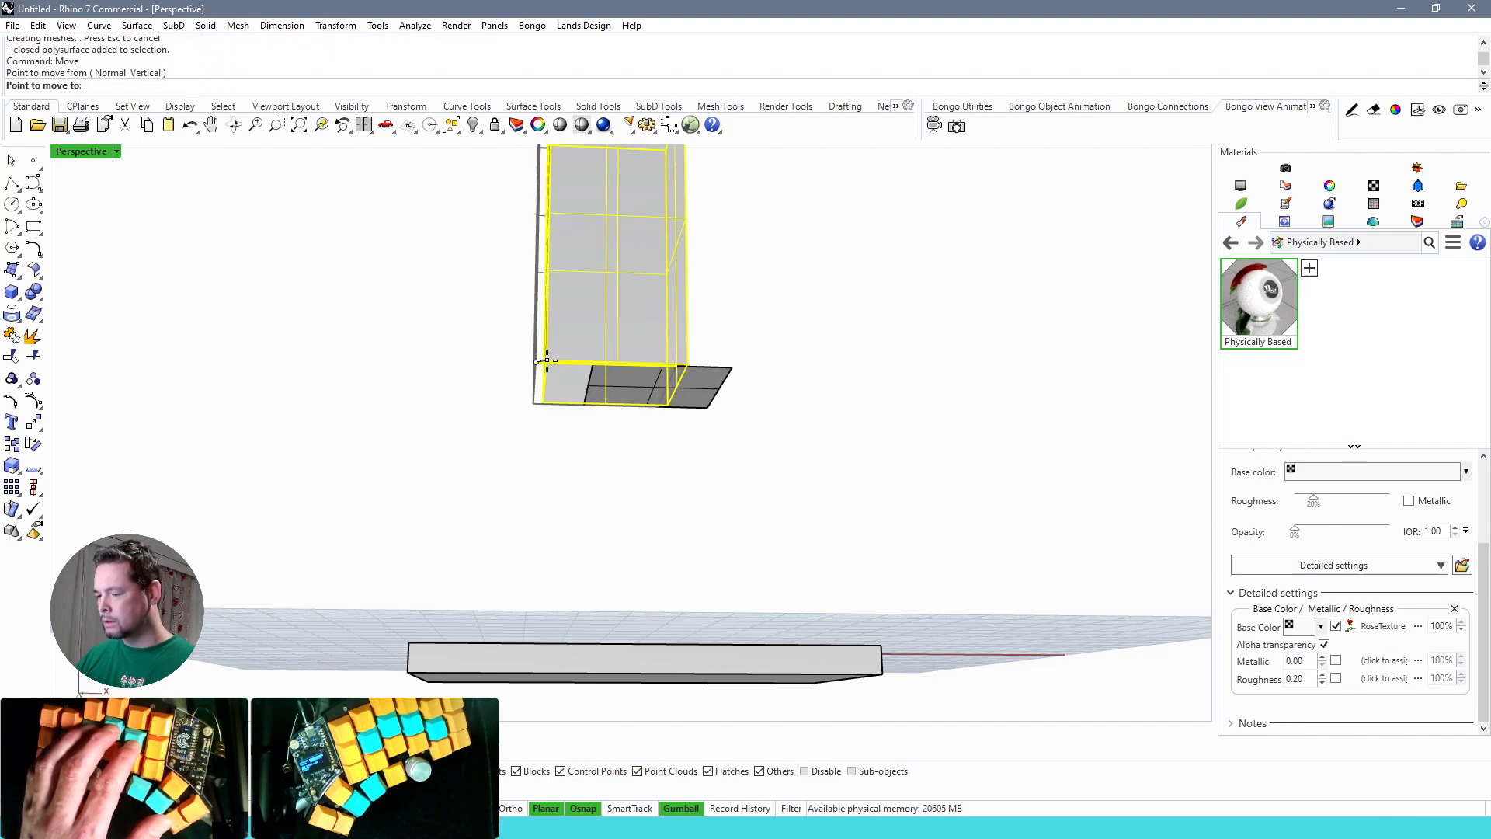
click(828, 497)
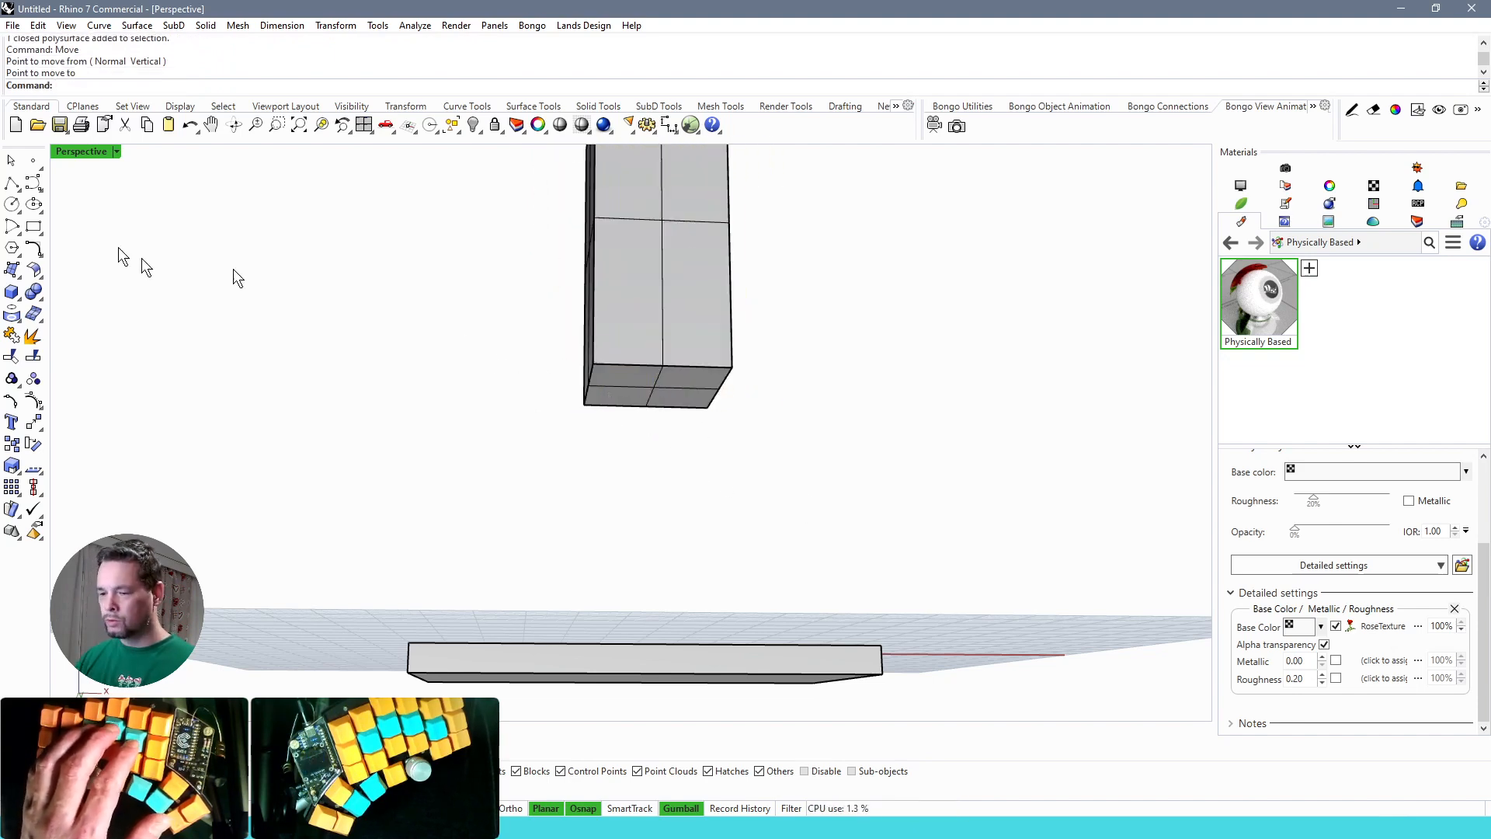
Group the point light, the small textured plane and the shelled box.
double_click(88, 152)
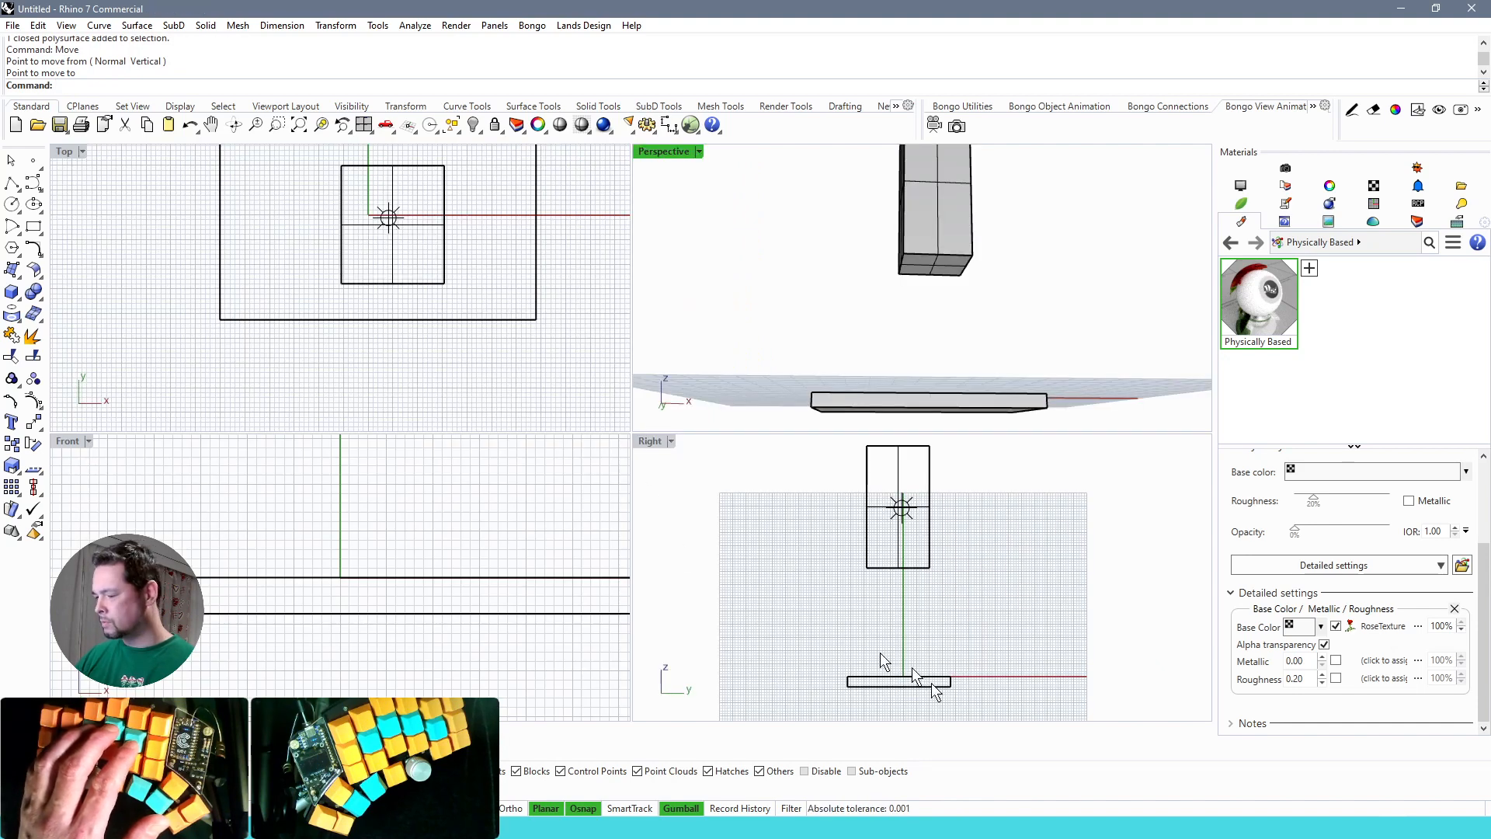
drag(972, 580, 849, 533)
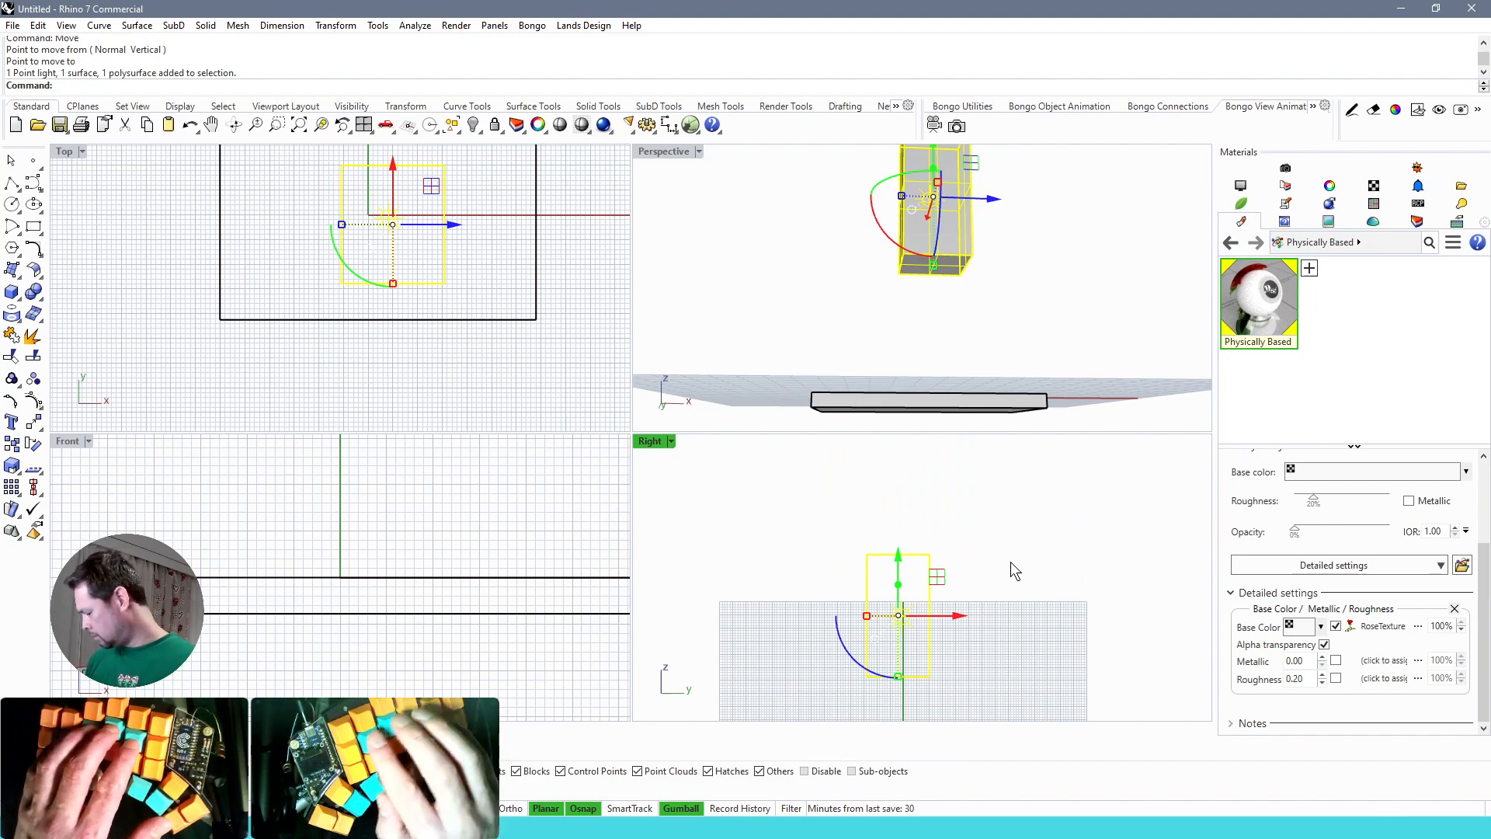
text(Group)
key(Return)
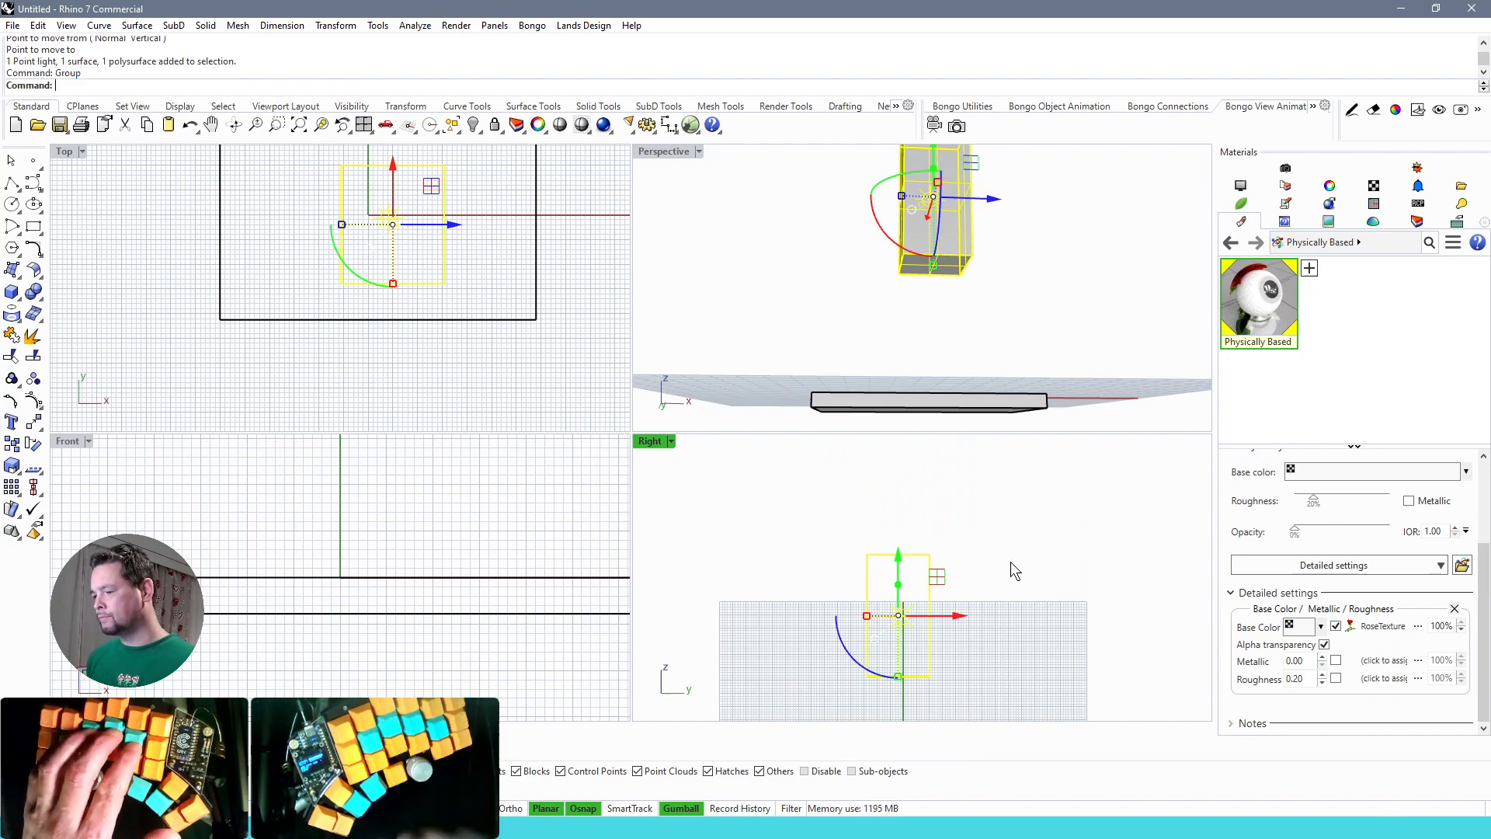
Turn on the Sun light and leave the Skylight off.
right_drag(1050, 348, 1007, 324)
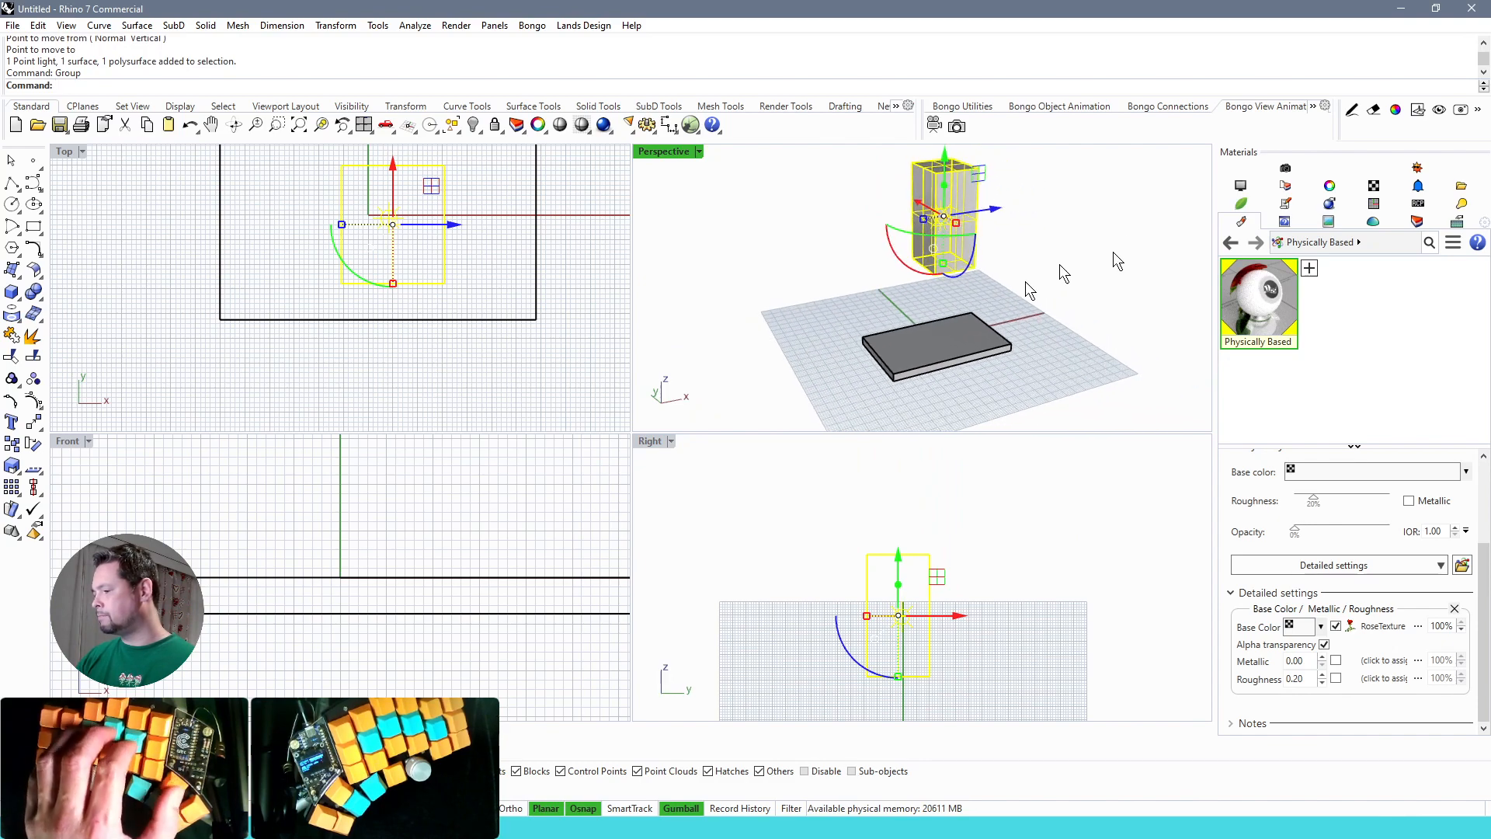
click(1460, 203)
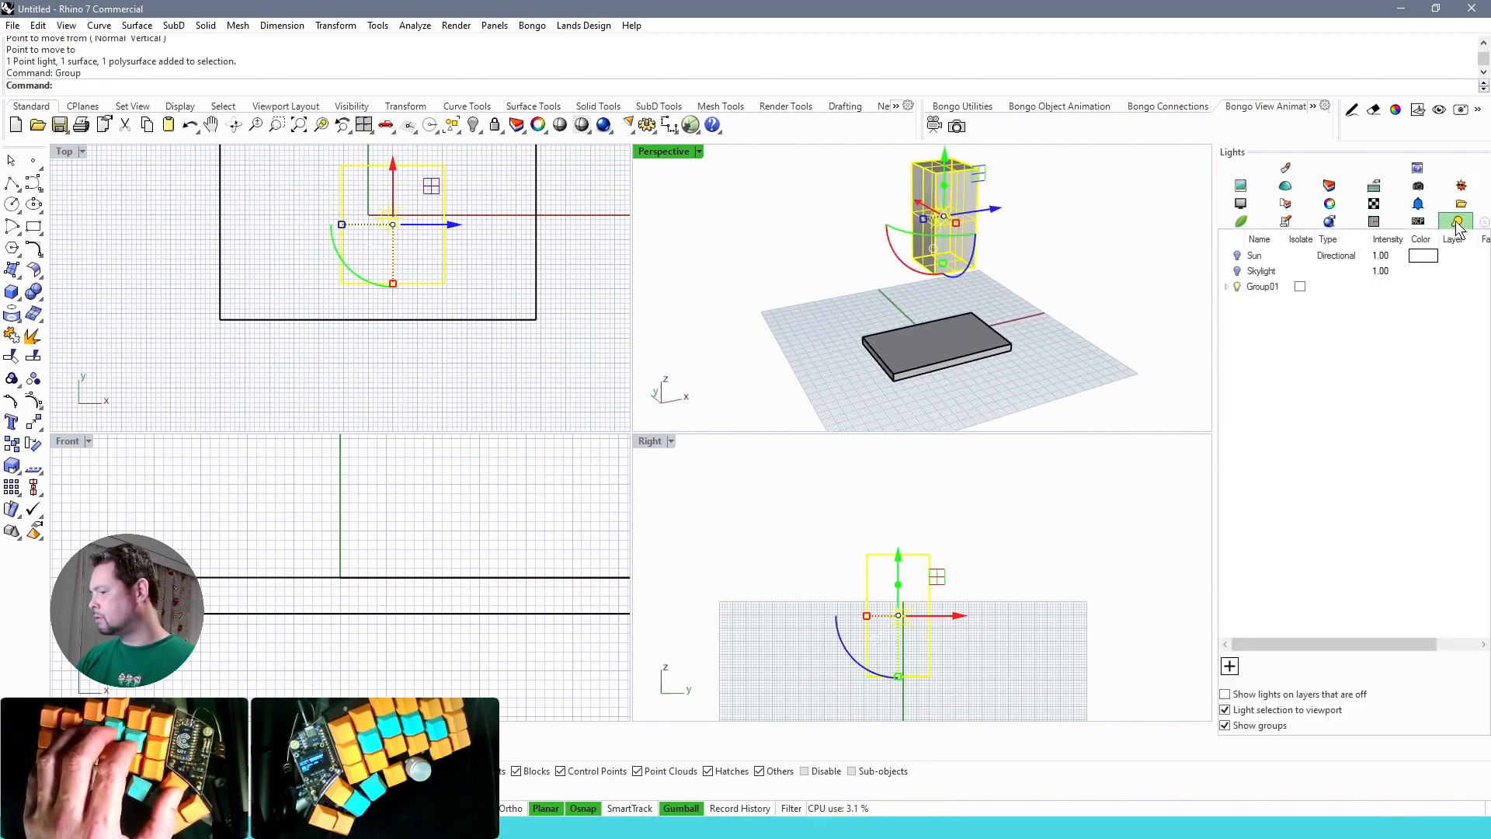
click(1276, 287)
click(1237, 273)
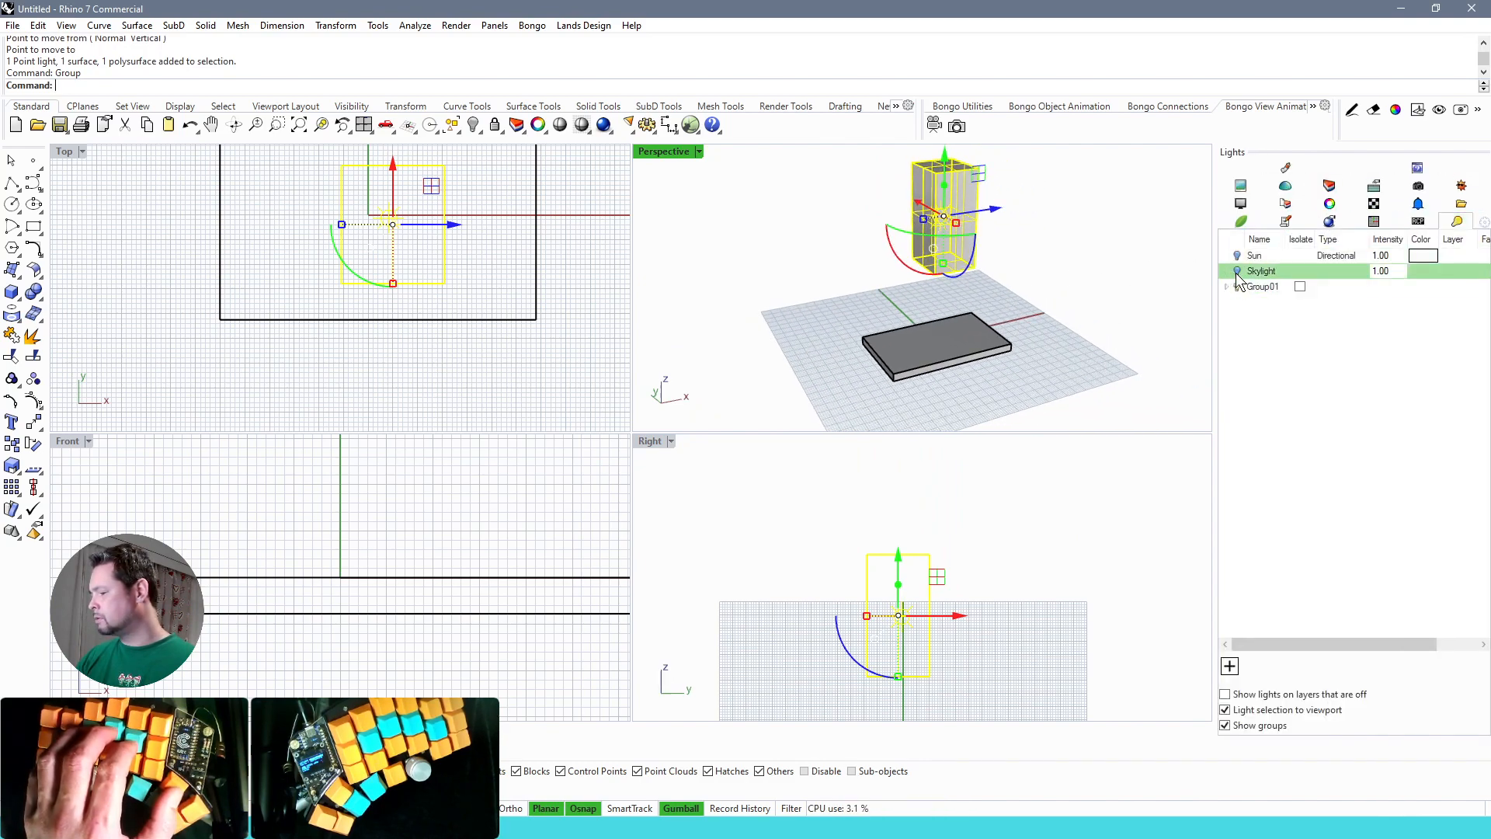
click(1239, 258)
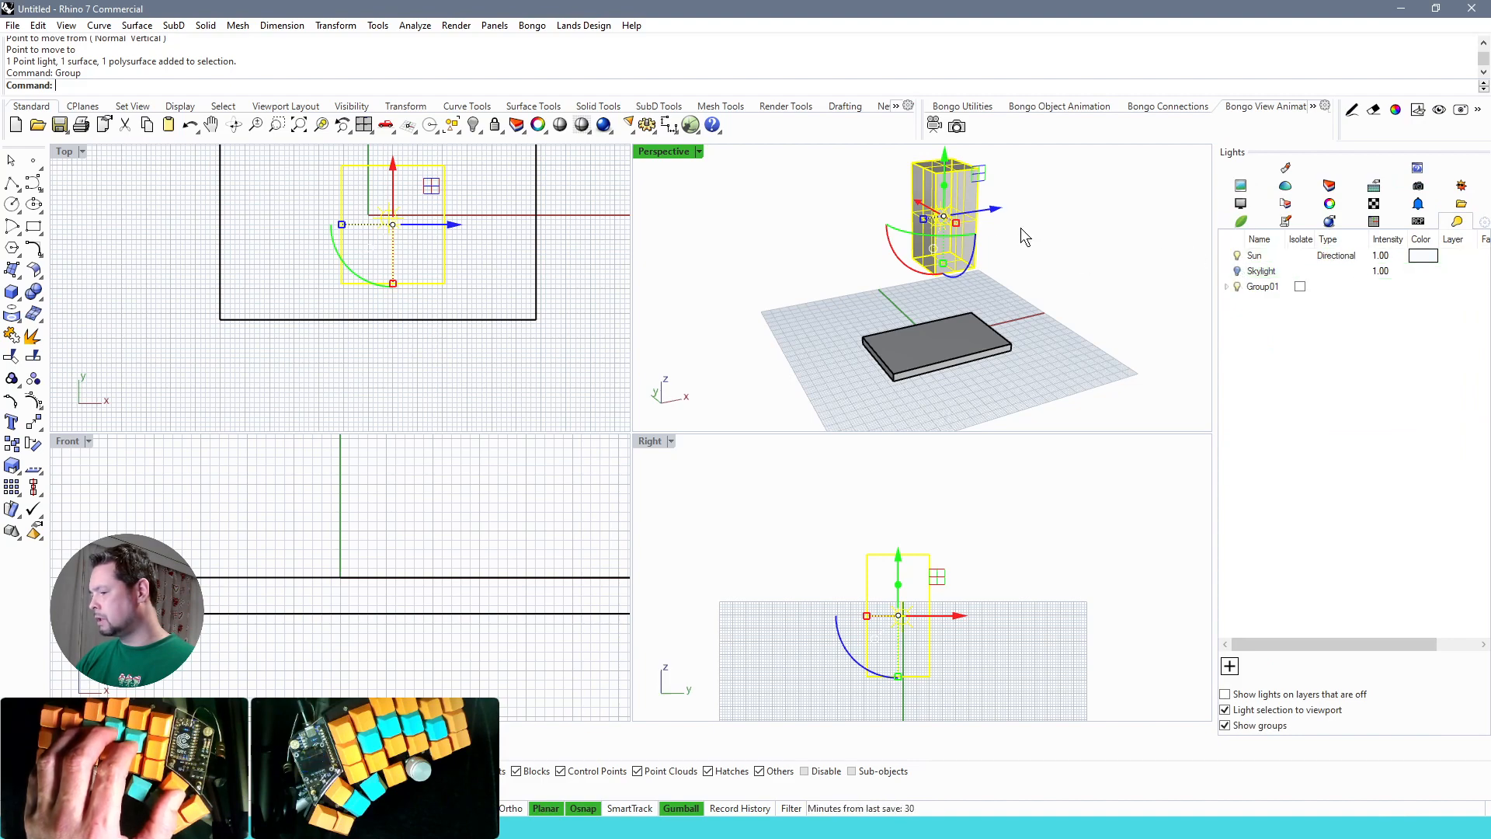
Clear the selection and set the Perspective view to the Raytraced display mode.
click(703, 157)
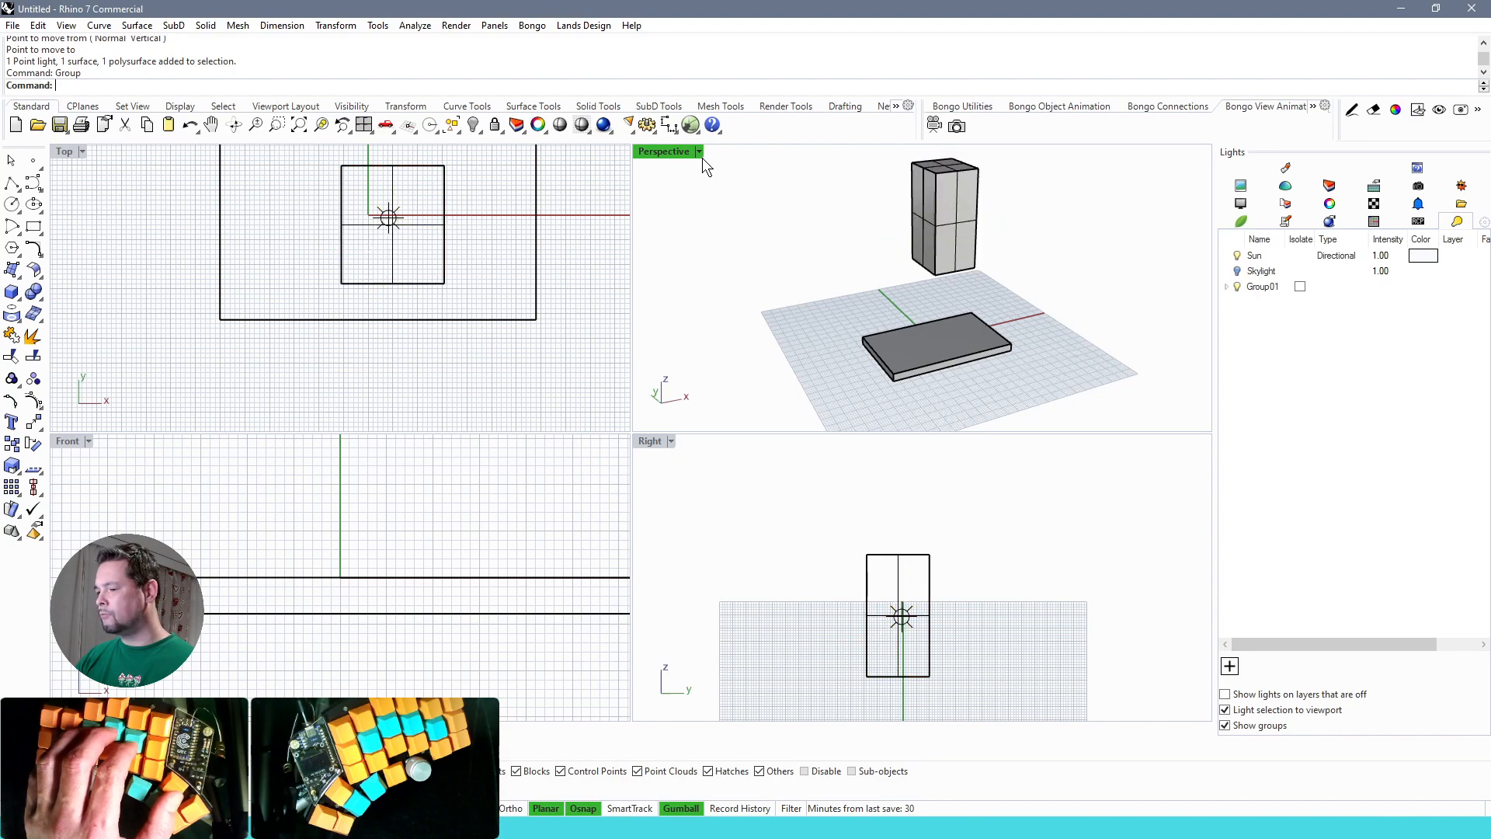
click(700, 151)
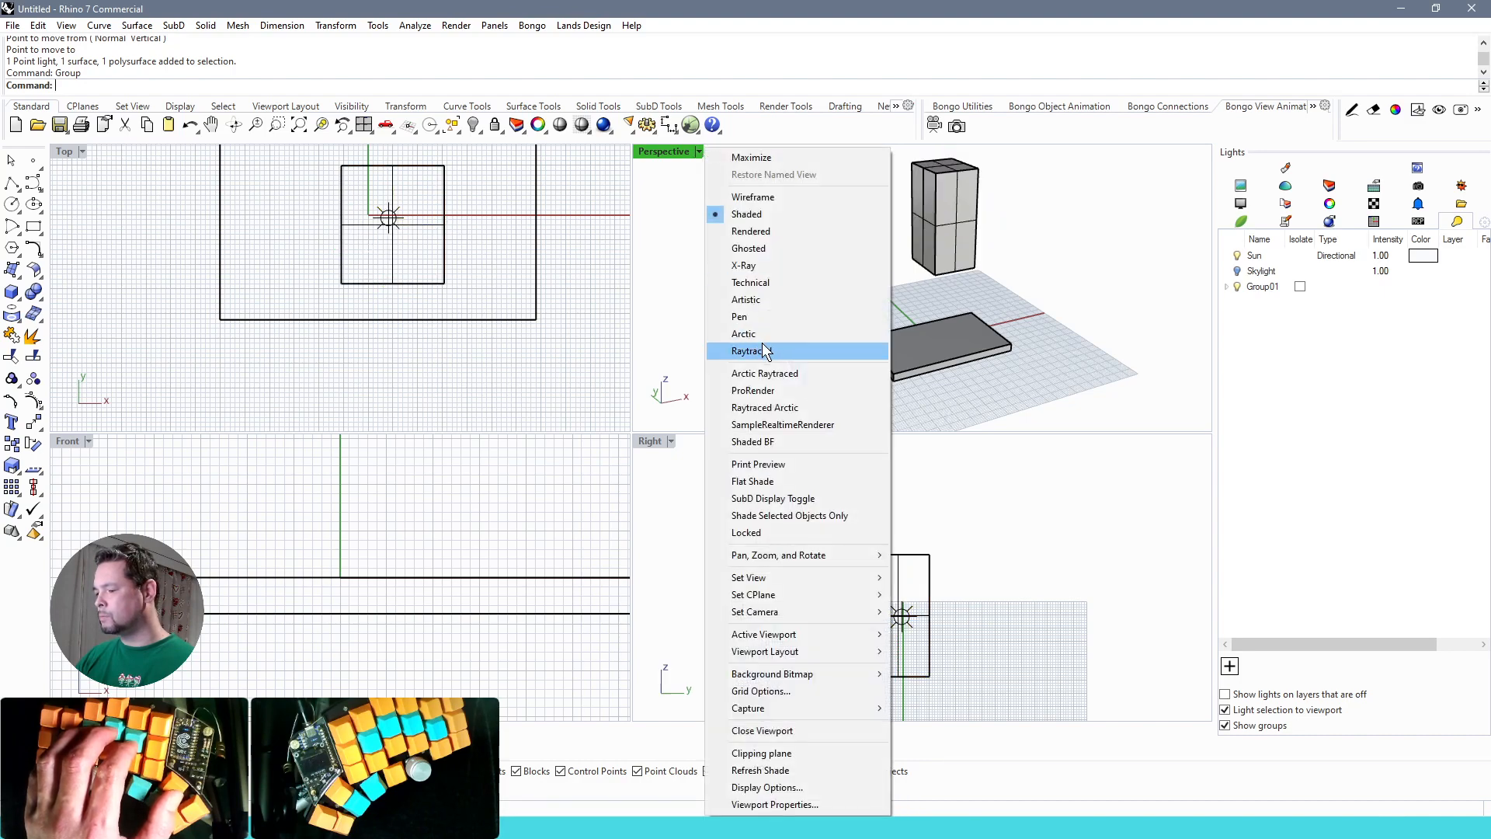
click(753, 350)
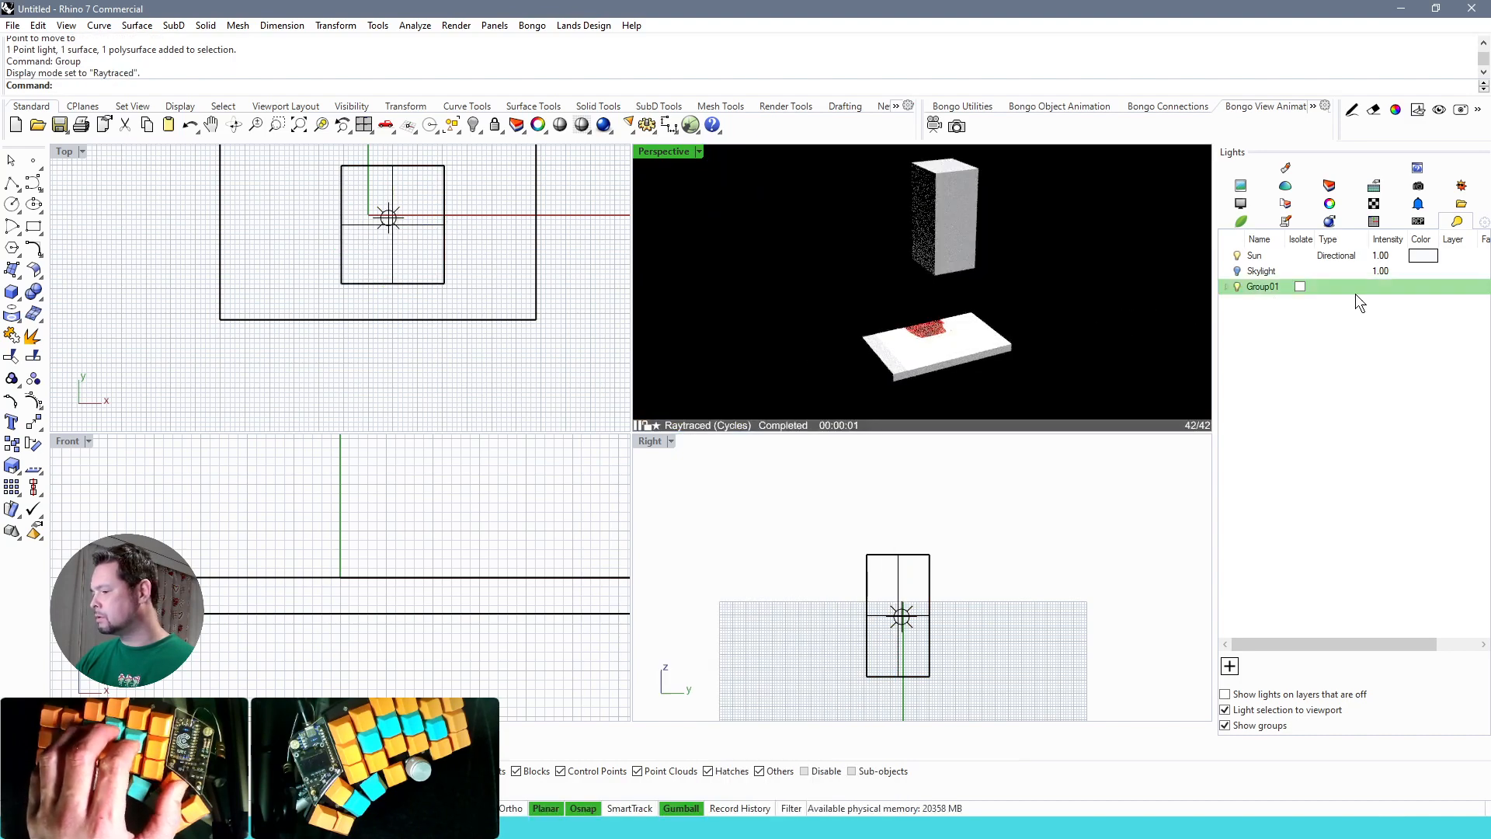
Build a large flat box around the base slab as a wide ground slab.
mouse_move(1106, 282)
right_down()
mouse_move(1073, 313)
mouse_move(1109, 295)
right_up()
right_drag(974, 365, 809, 283)
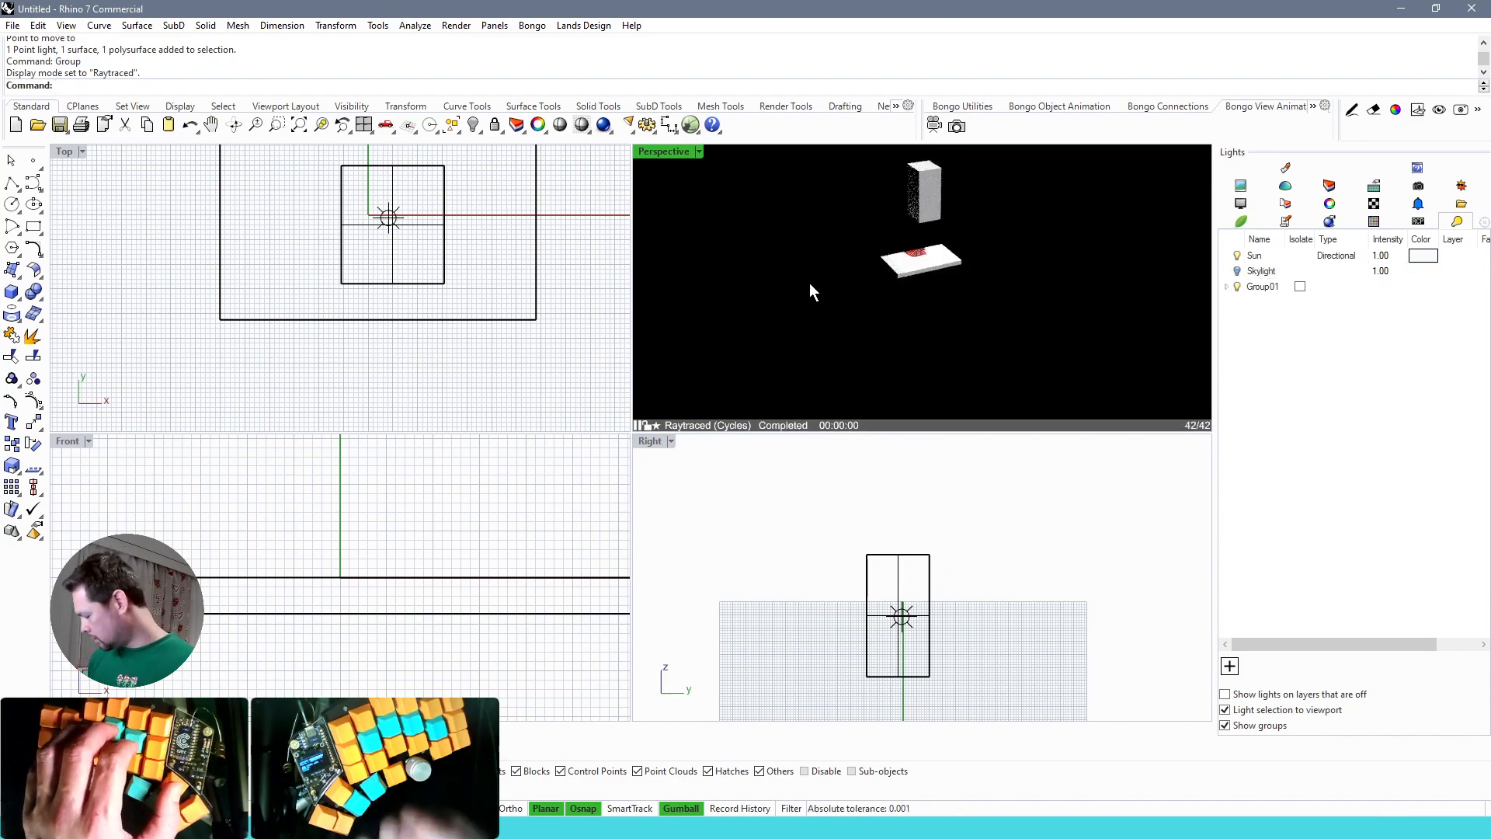
text(b)
key(Return)
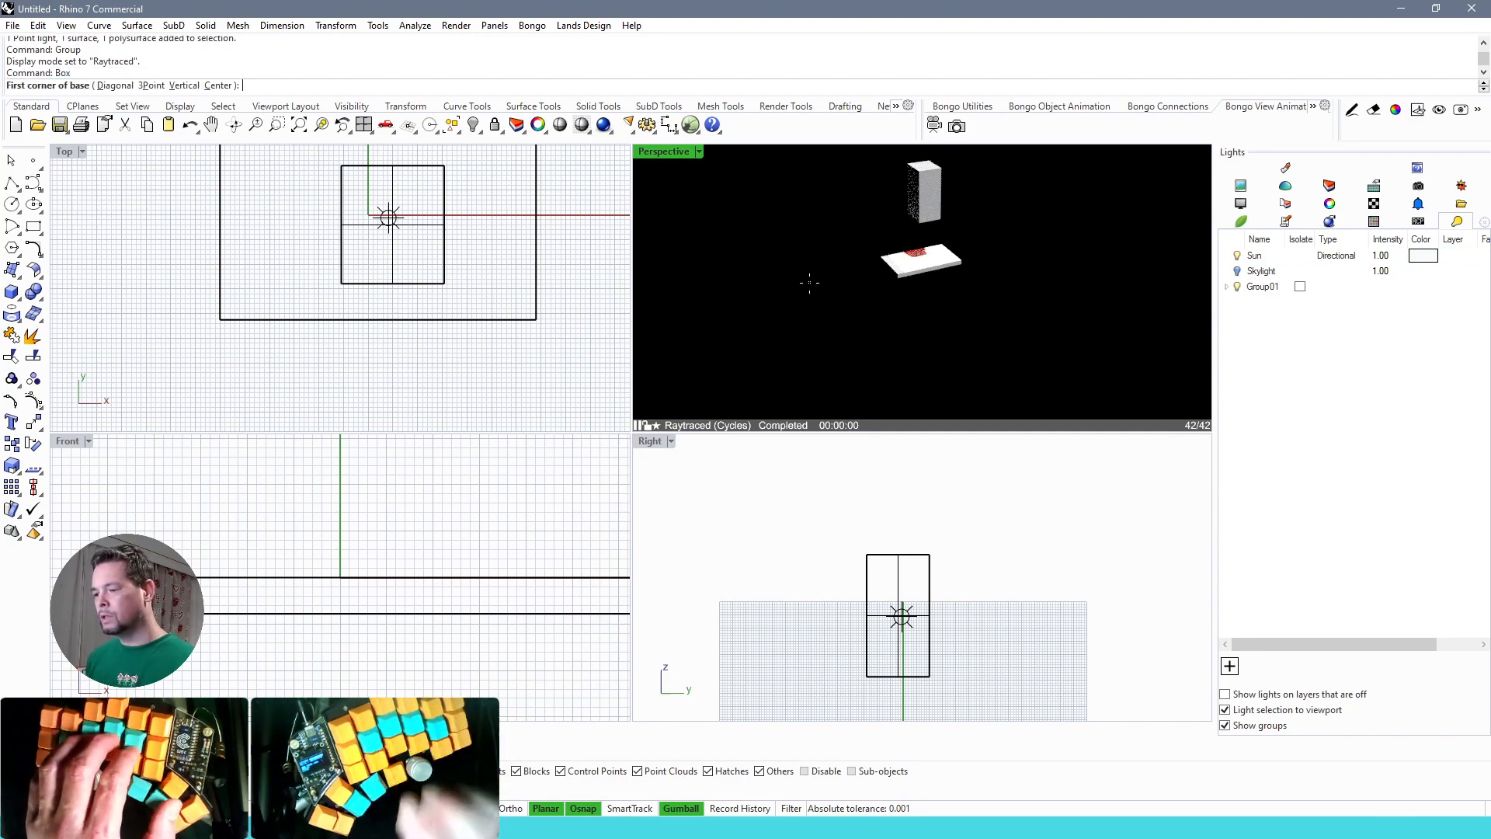
scroll(809, 283, down, 4)
shift+right_drag(809, 283, 914, 328)
click(745, 283)
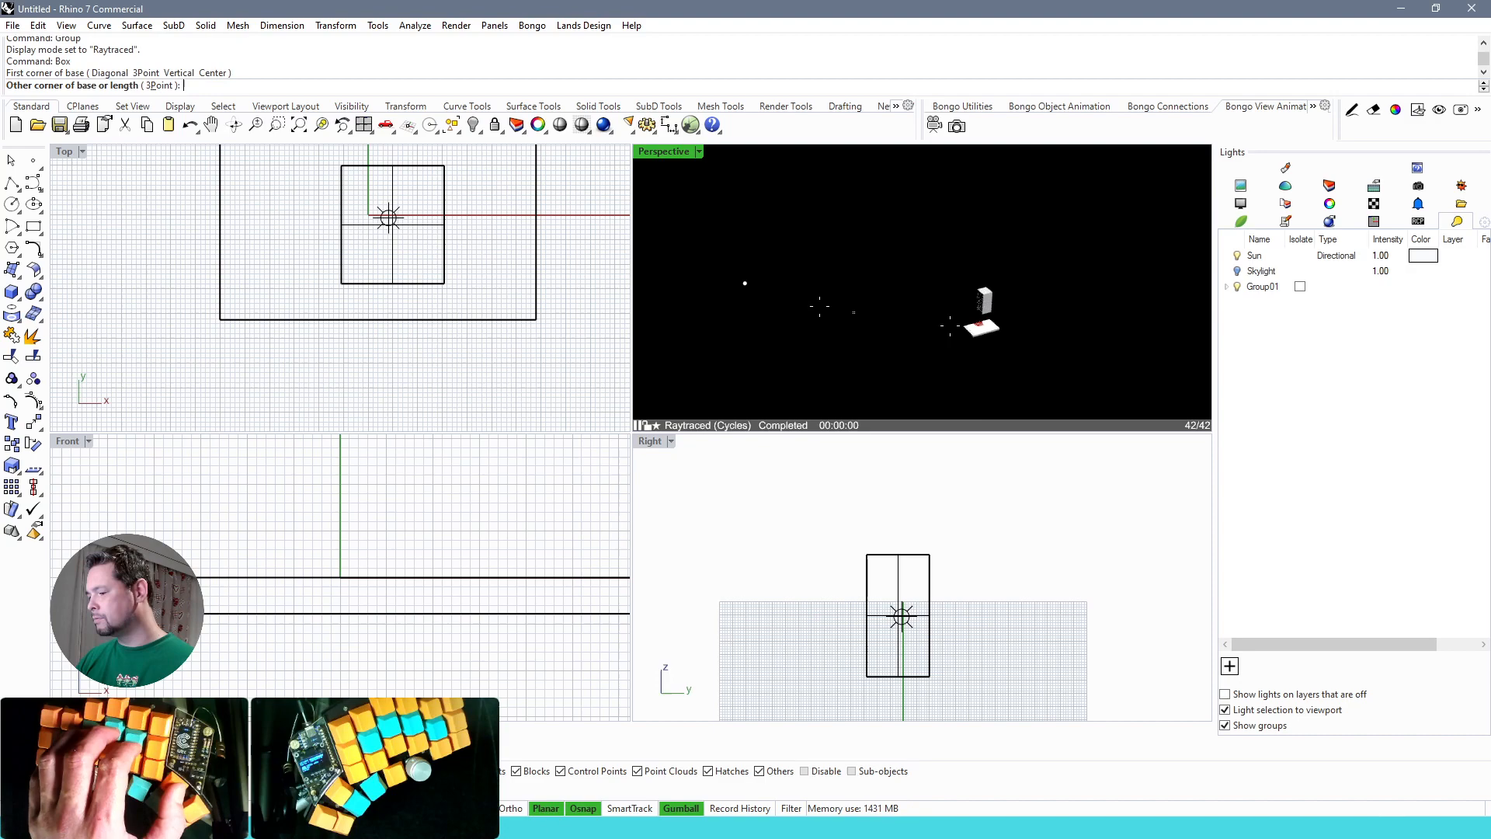
click(1157, 359)
click(1157, 377)
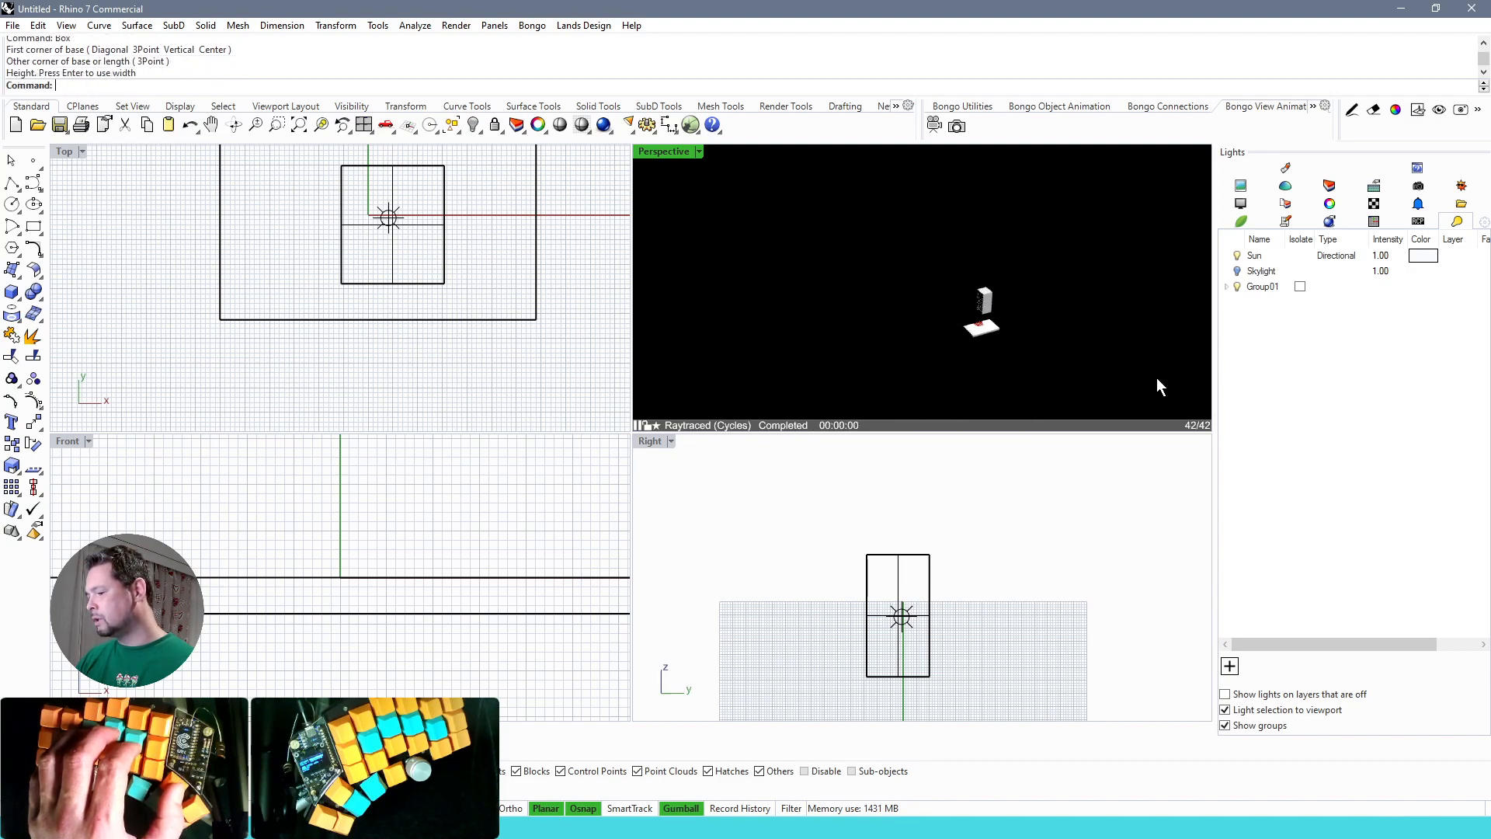
Lower the large ground slab vertically beneath the original base slab, and delete the original slab.
scroll(1110, 334, up, 5)
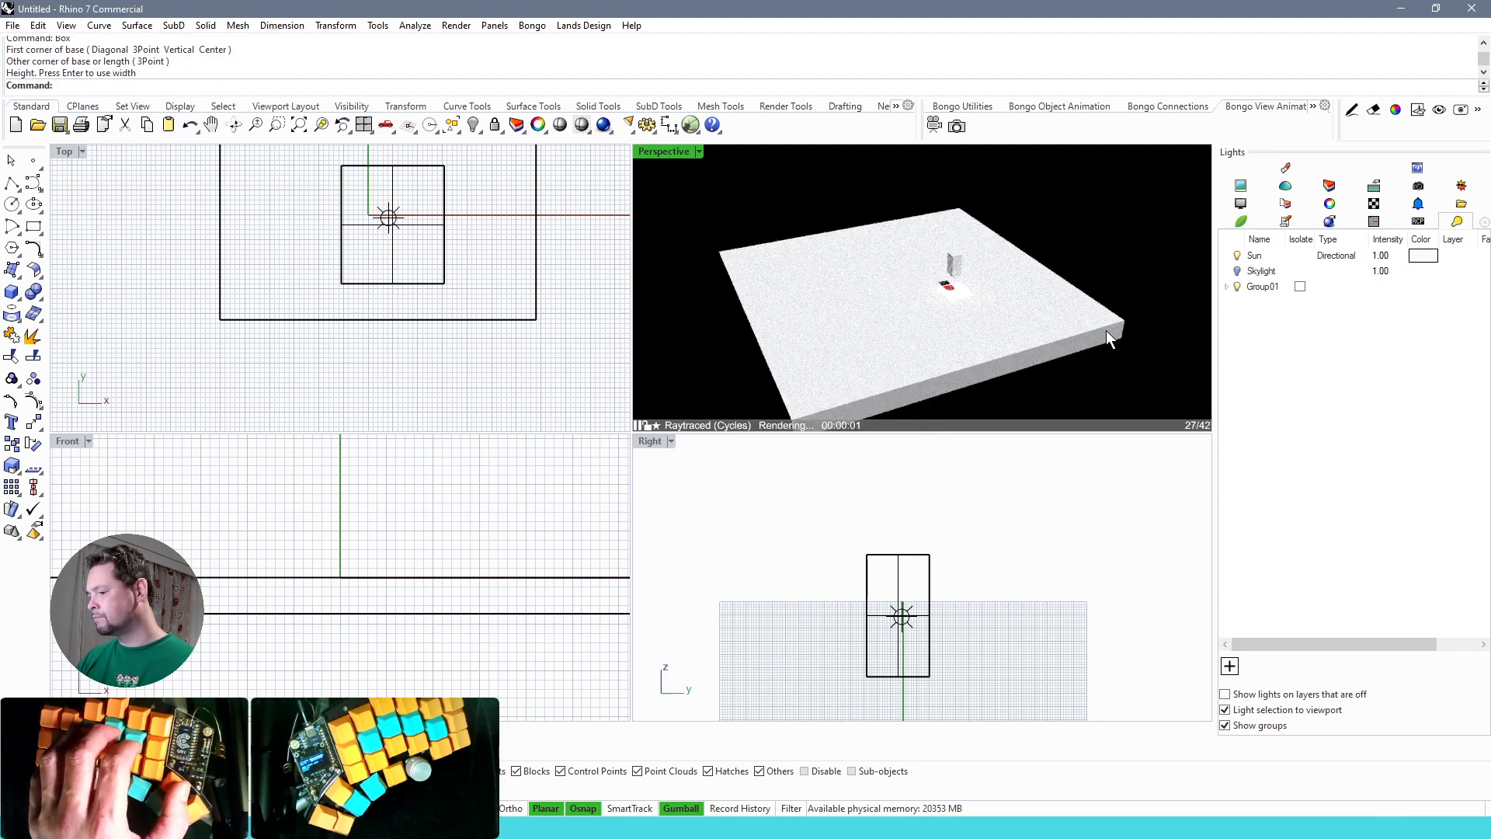
click(1054, 309)
scroll(856, 492, down, 4)
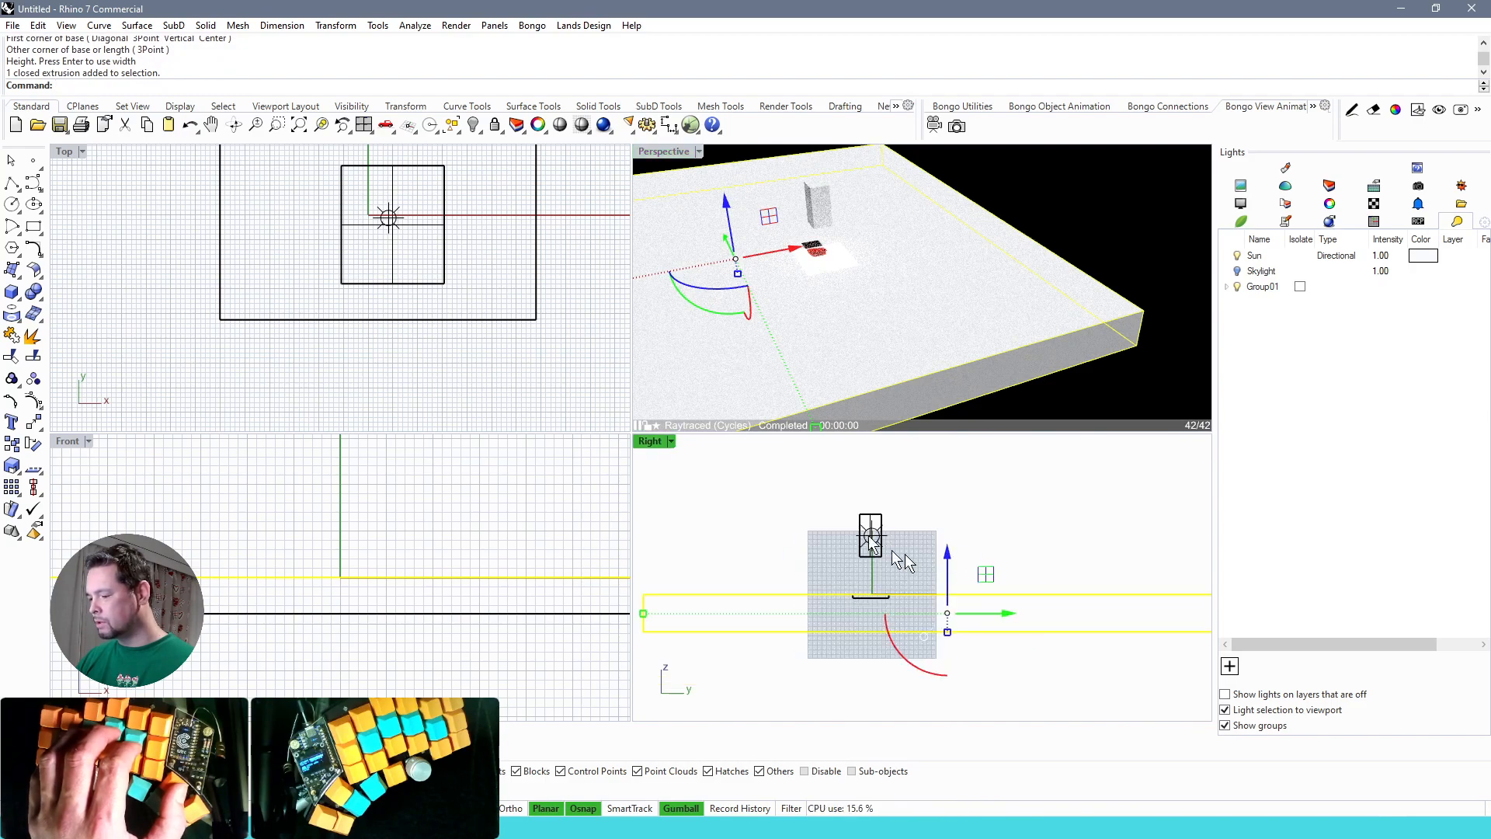
drag(949, 559, 949, 583)
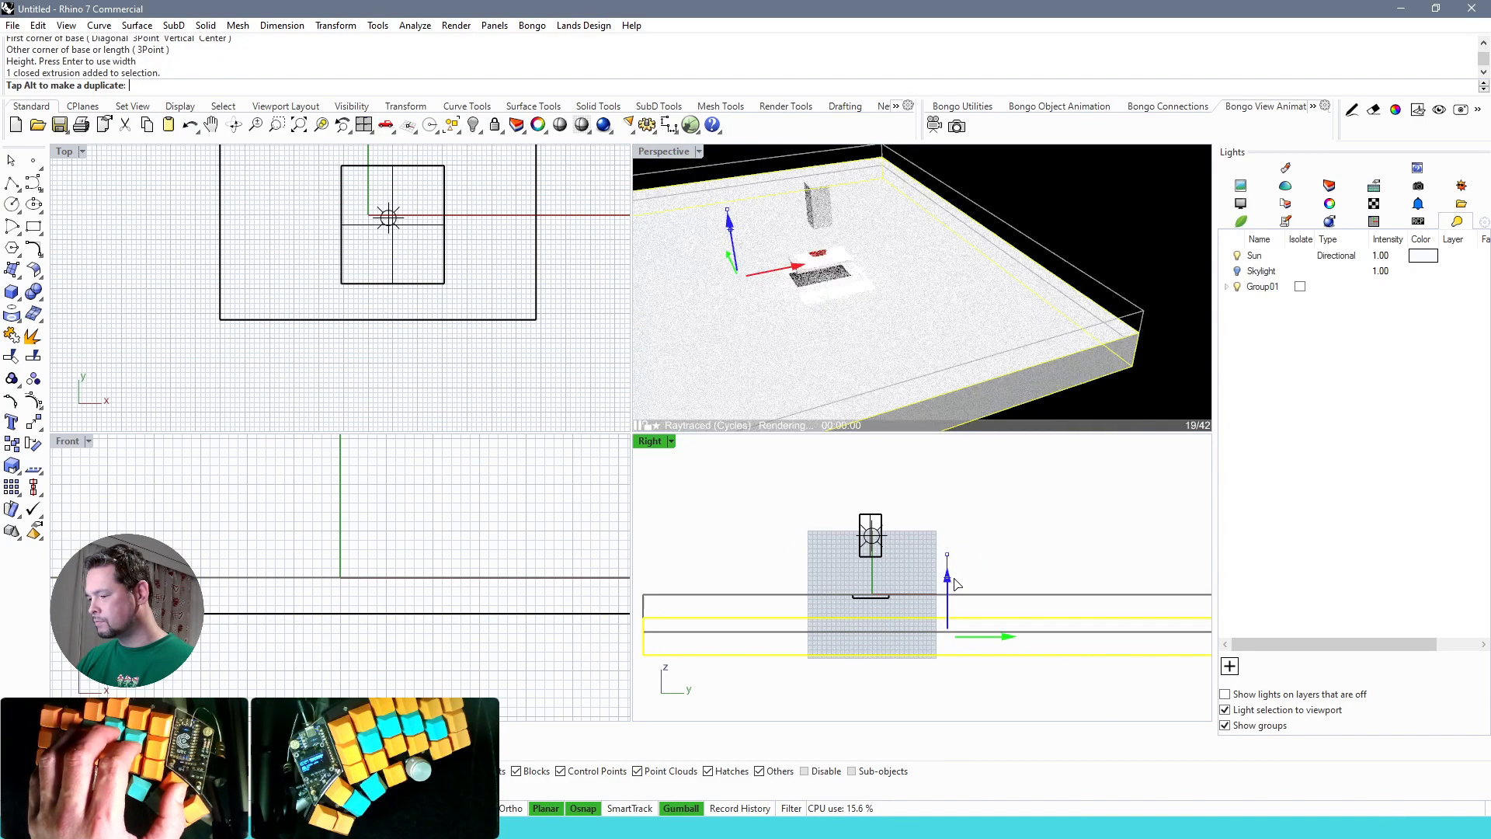
click(829, 276)
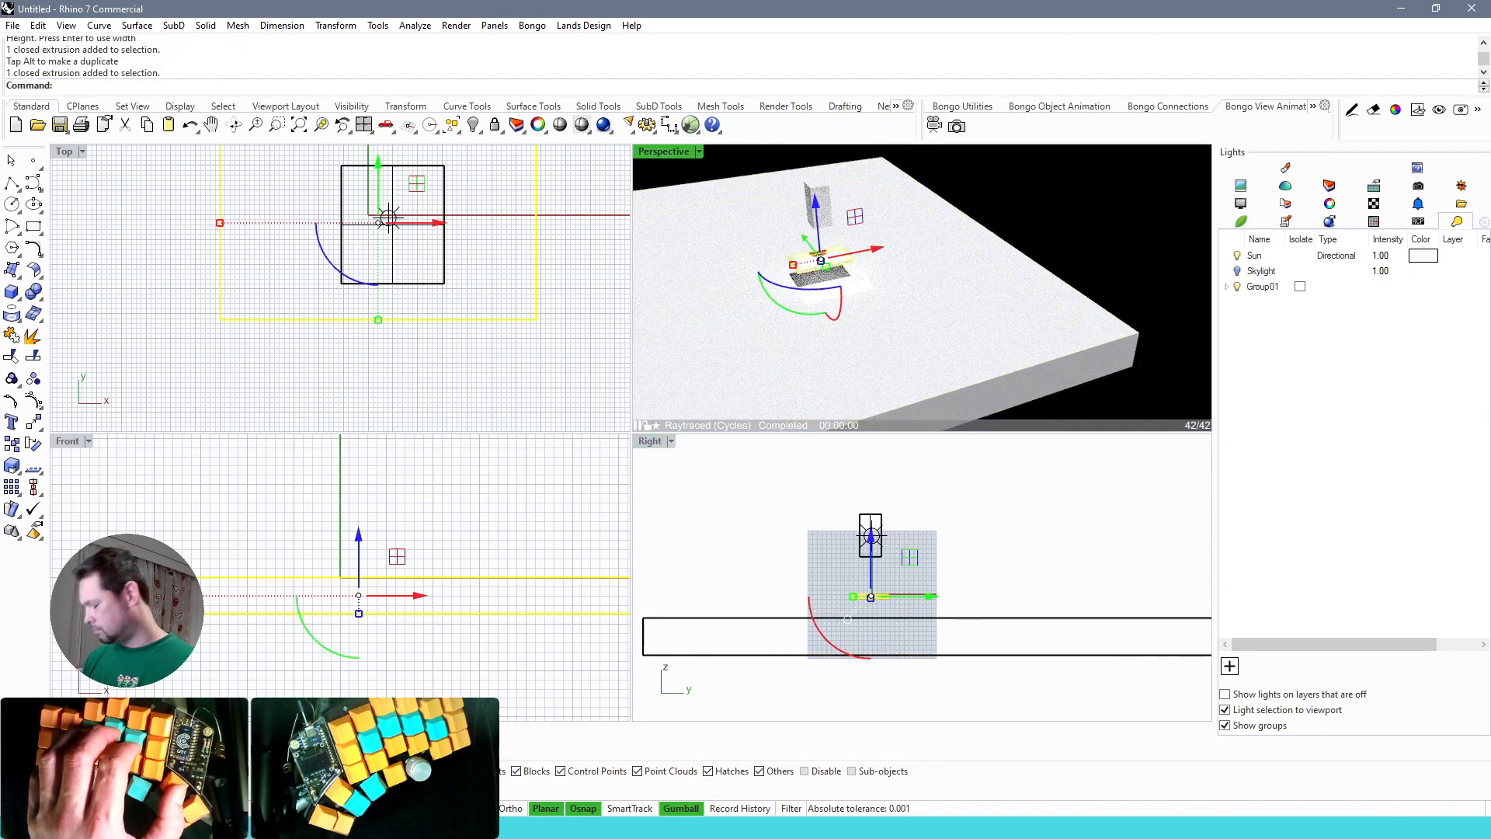
key(Delete)
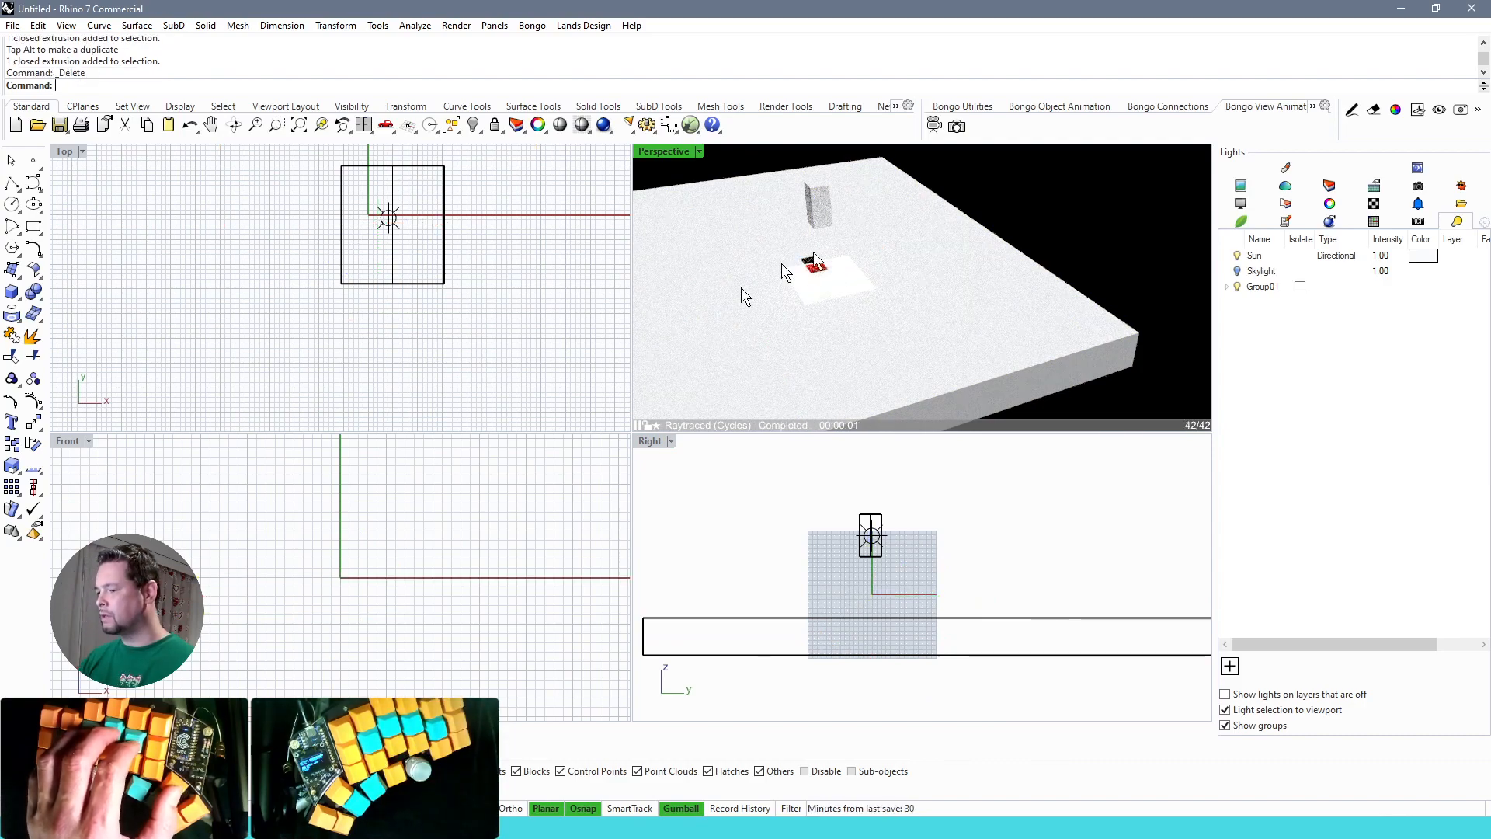
scroll(915, 256, up, 4)
shift+right_drag(898, 274, 994, 311)
middle_click(934, 304)
right_click(1068, 231)
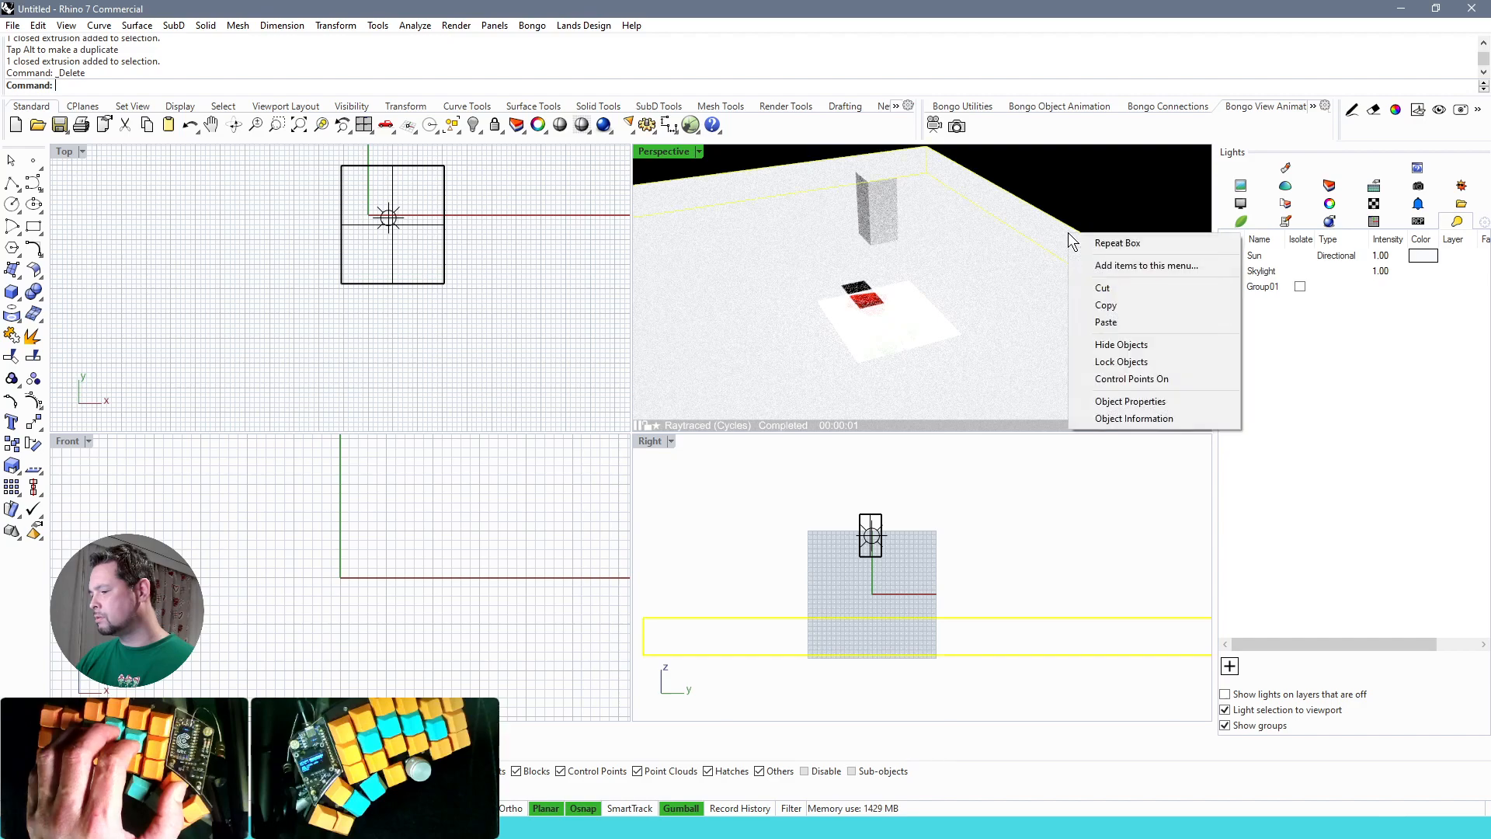
click(1099, 172)
middle_click(1045, 253)
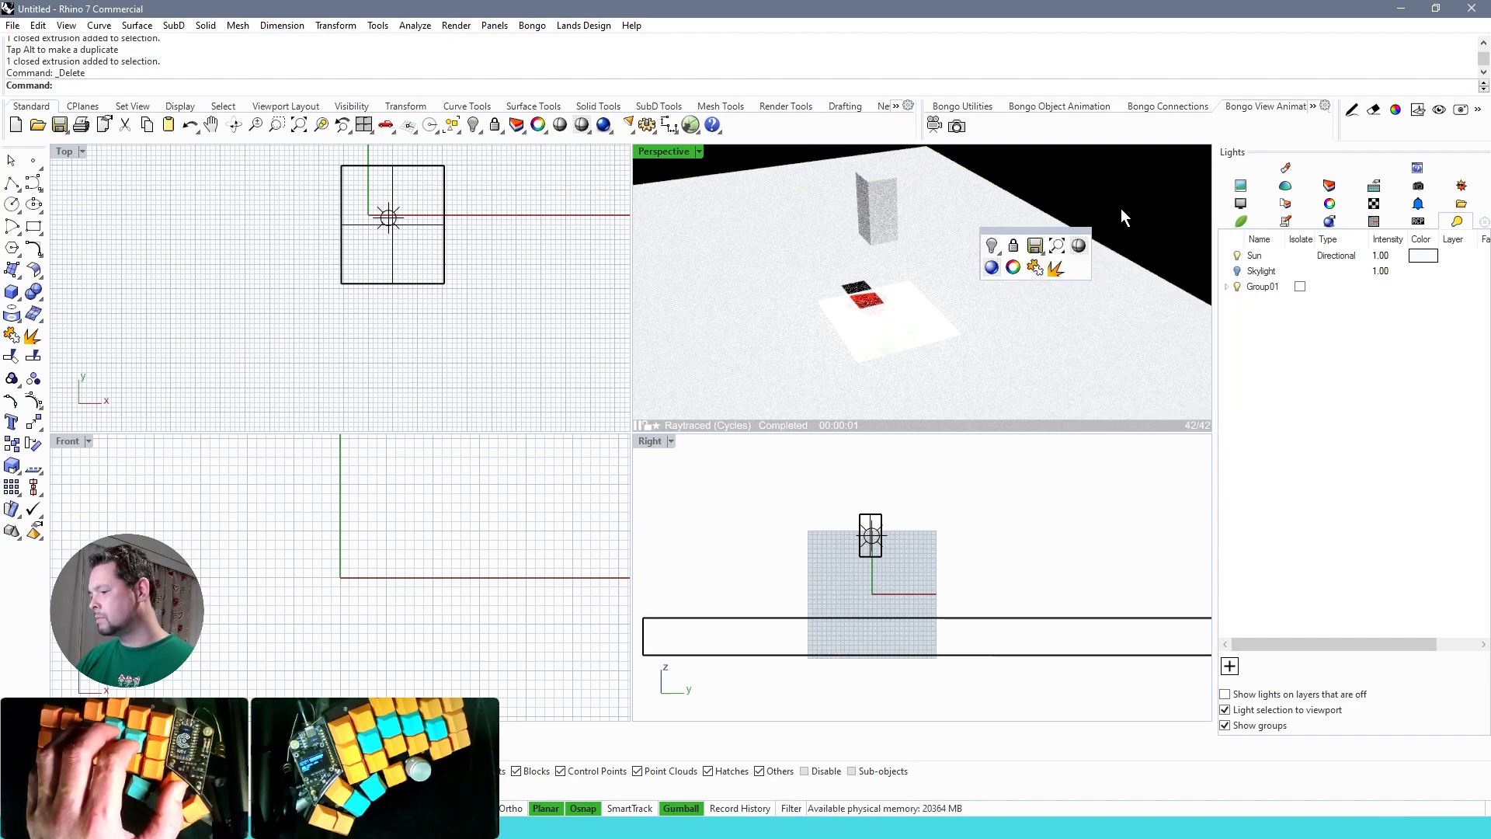
Set the Sun light's intensity to 0.1.
right_drag(1131, 212, 966, 242)
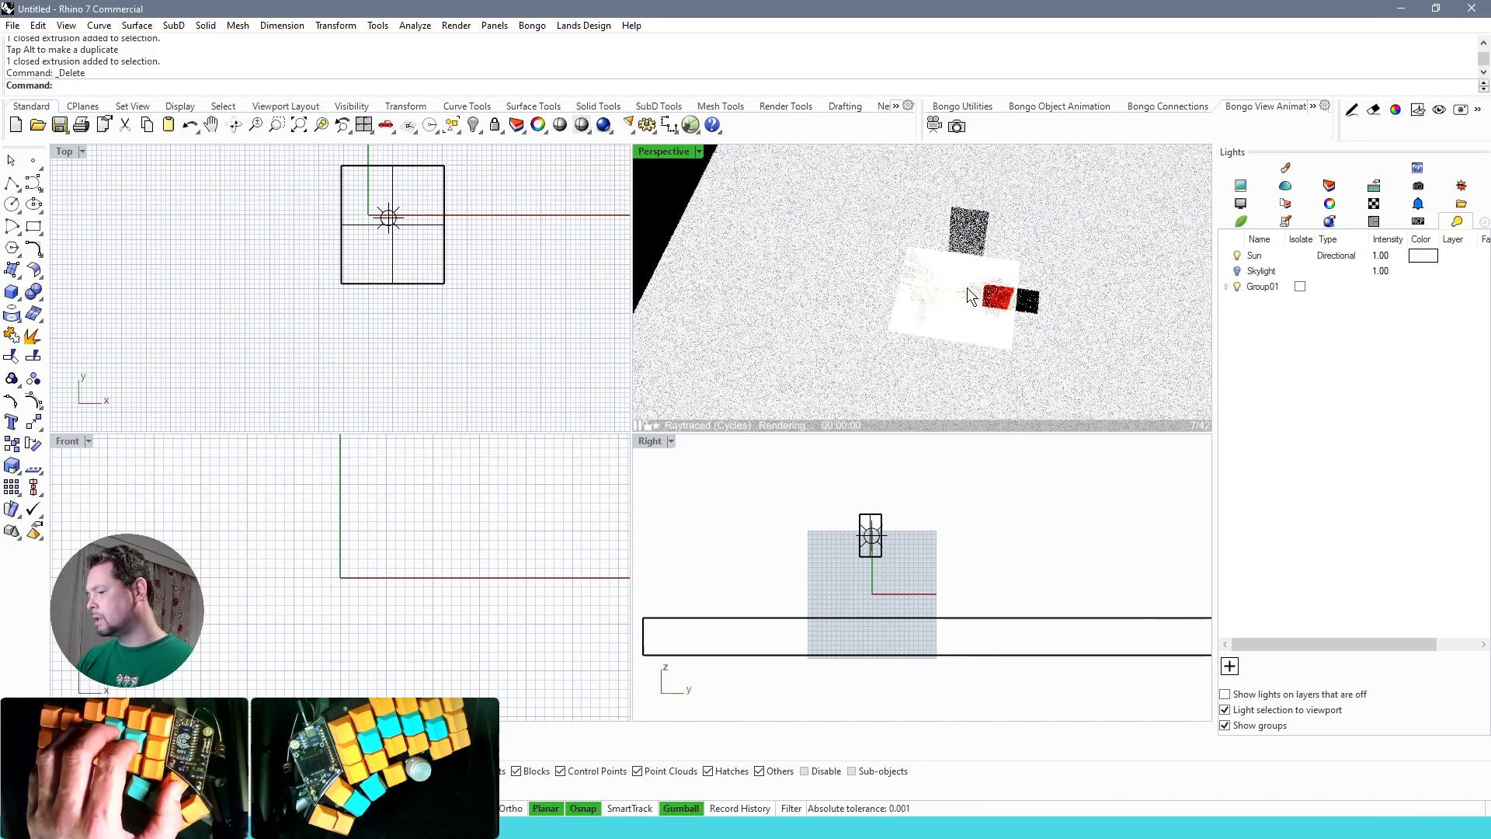
scroll(1013, 326, up, 4)
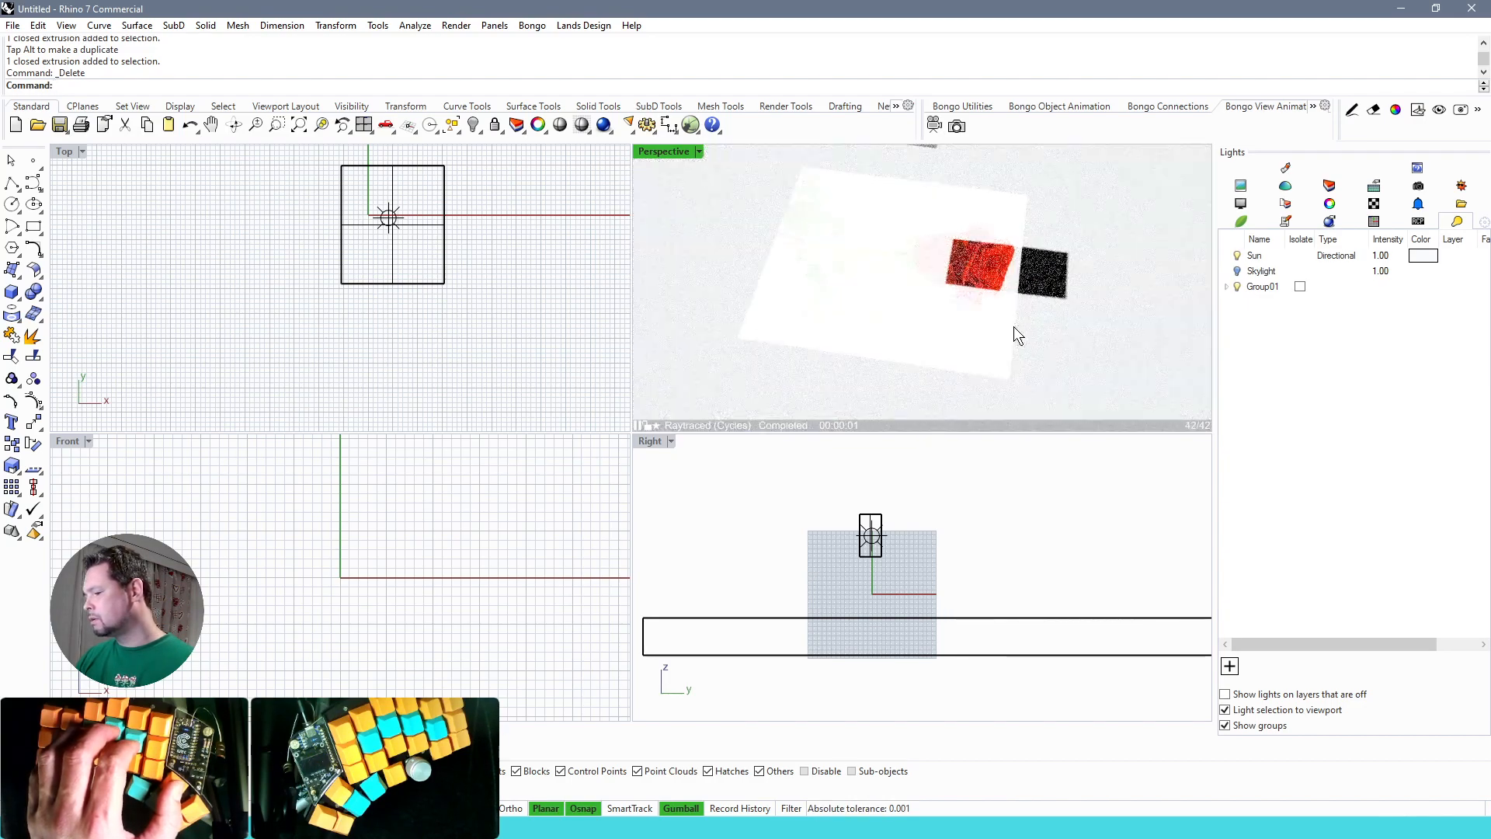
scroll(1013, 311, down, 3)
click(1248, 285)
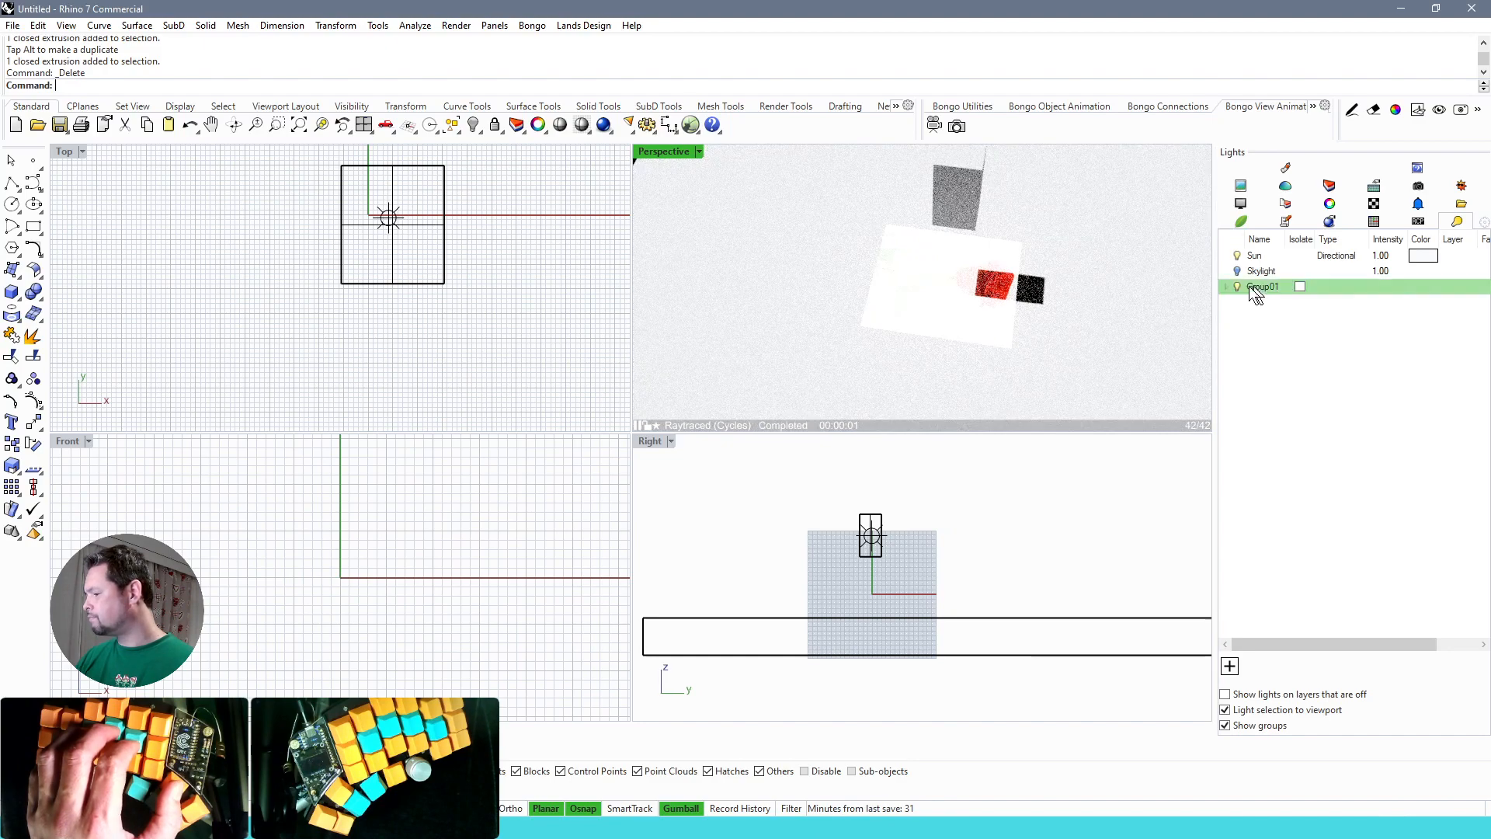
click(1235, 256)
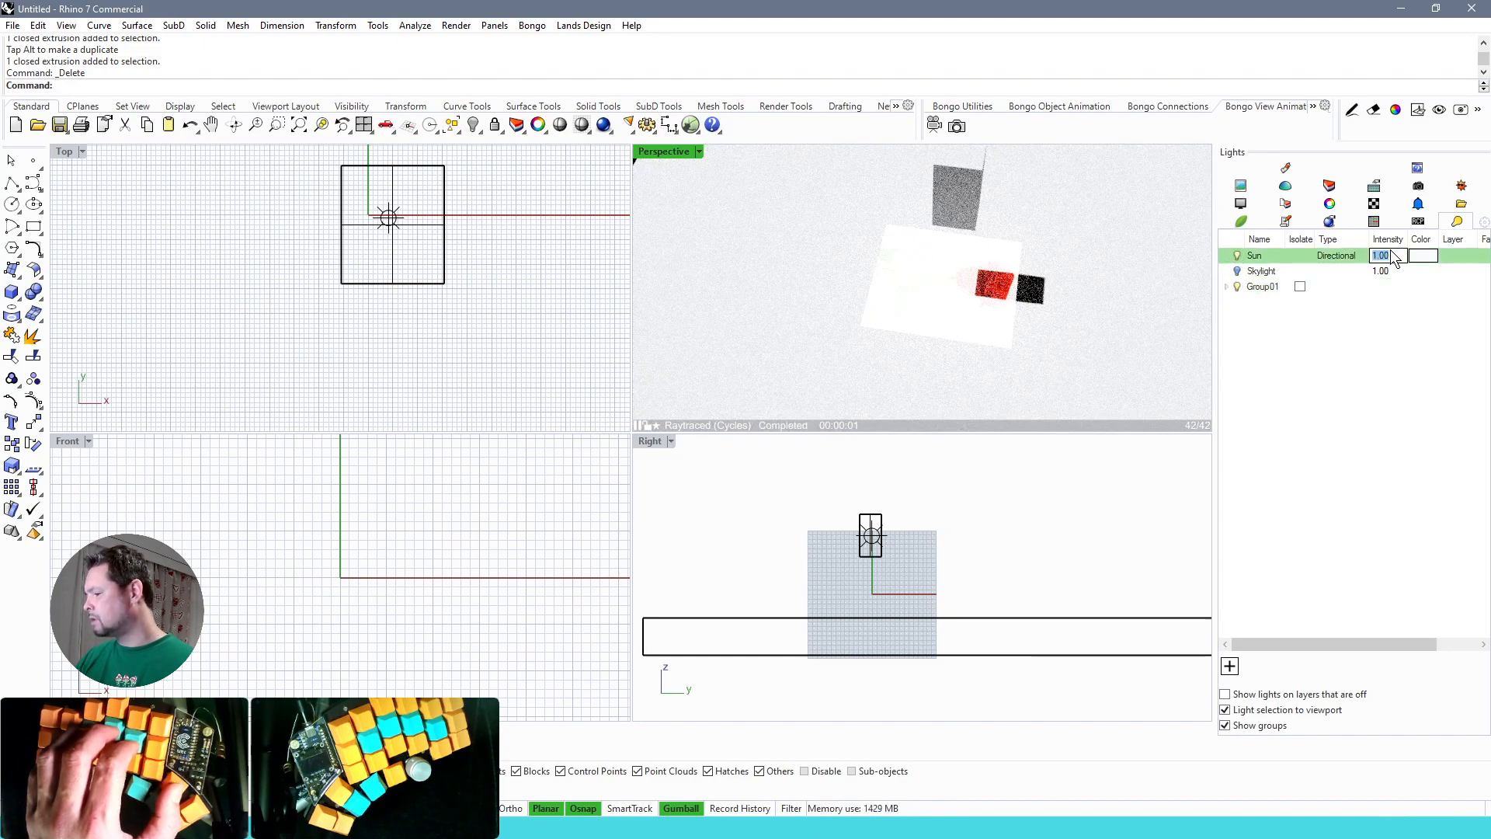
key(BackSpace)
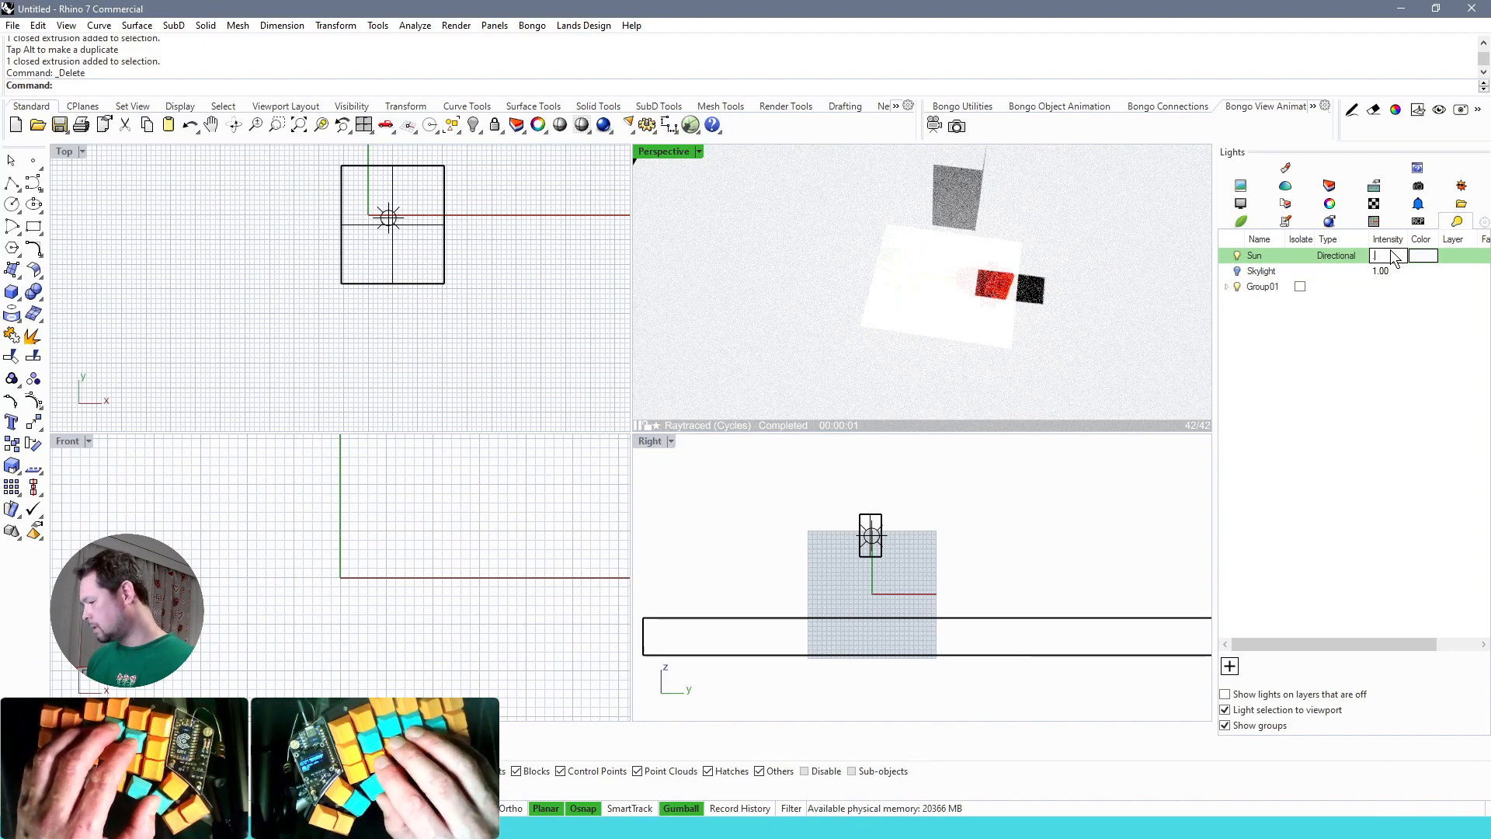
text(0.1)
key(Return)
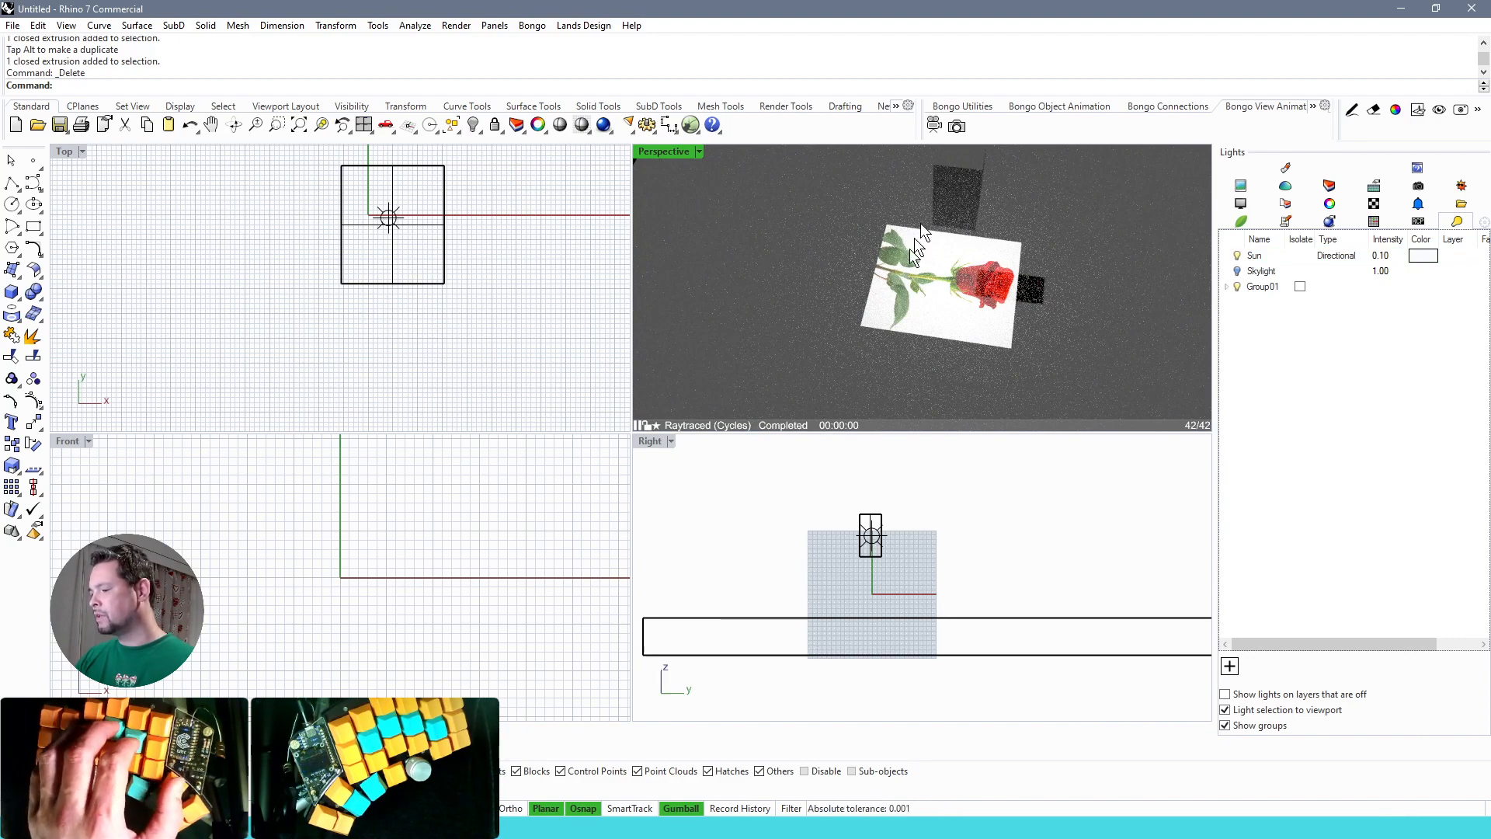
Turn on the Skylight and turn off the Sun light.
scroll(794, 258, down, 5)
shift+right_drag(794, 258, 710, 250)
click(1258, 271)
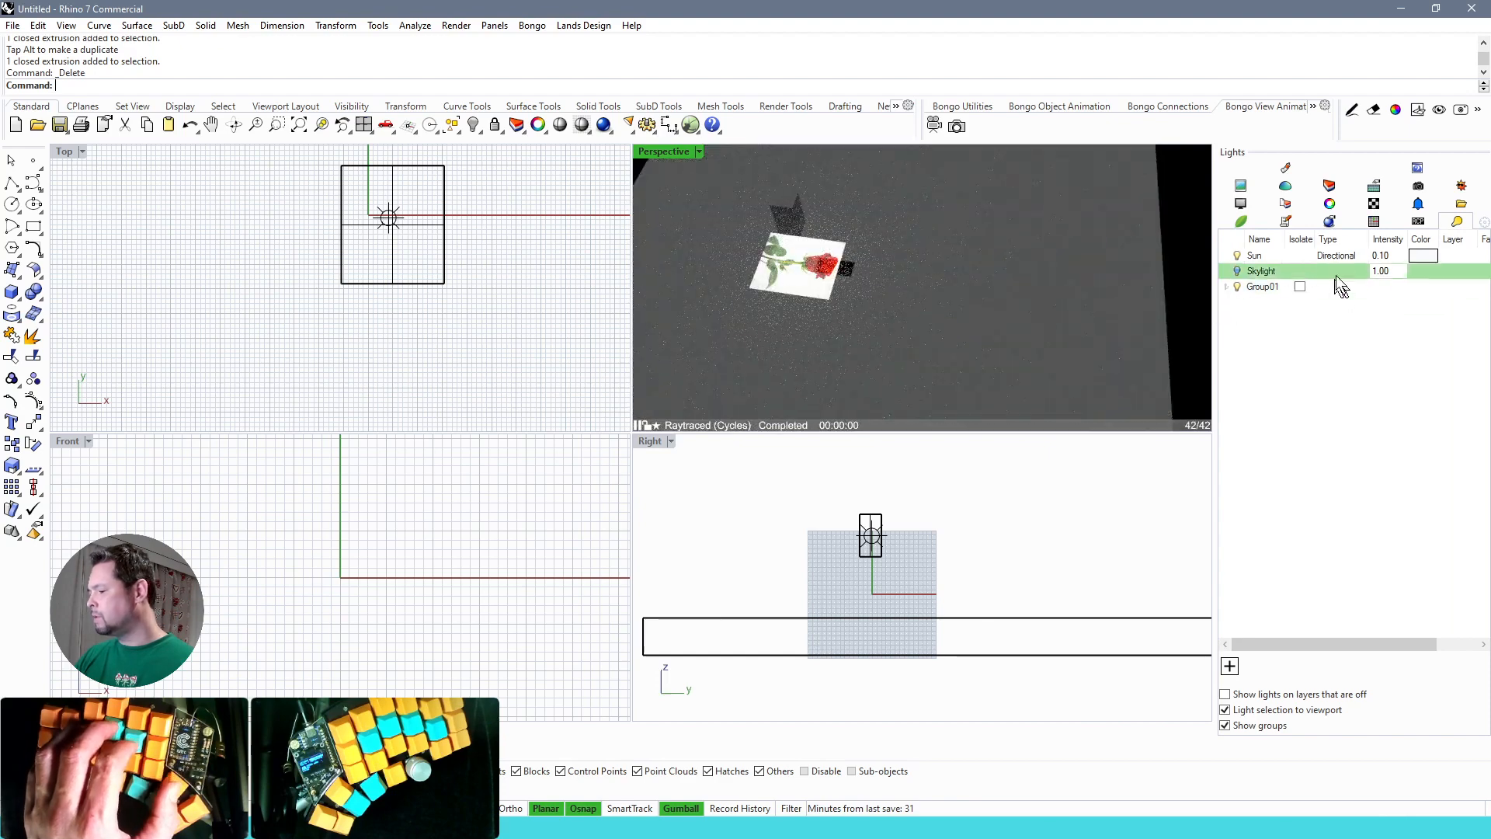
click(1237, 272)
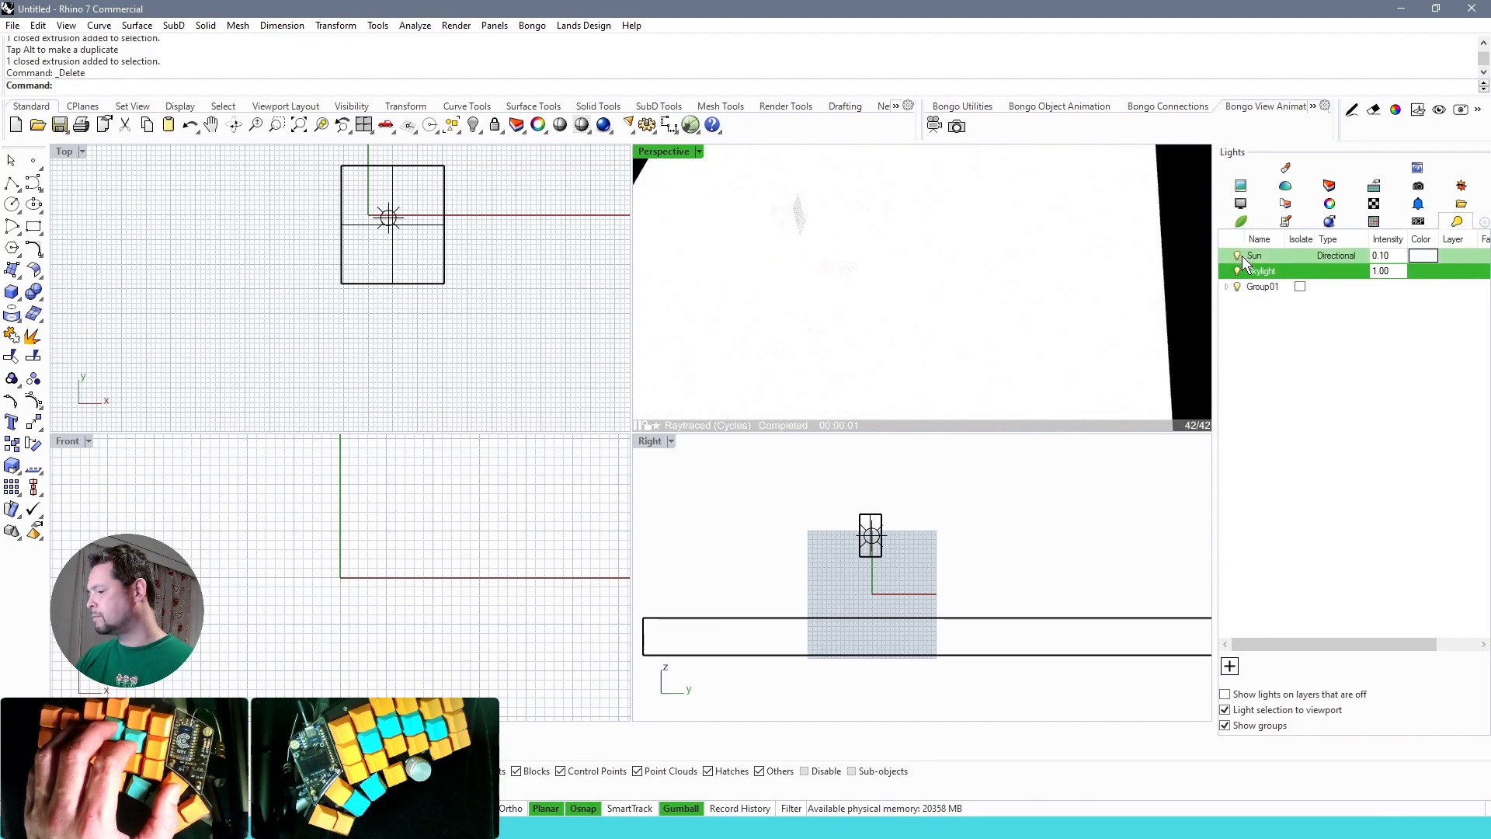
click(1238, 255)
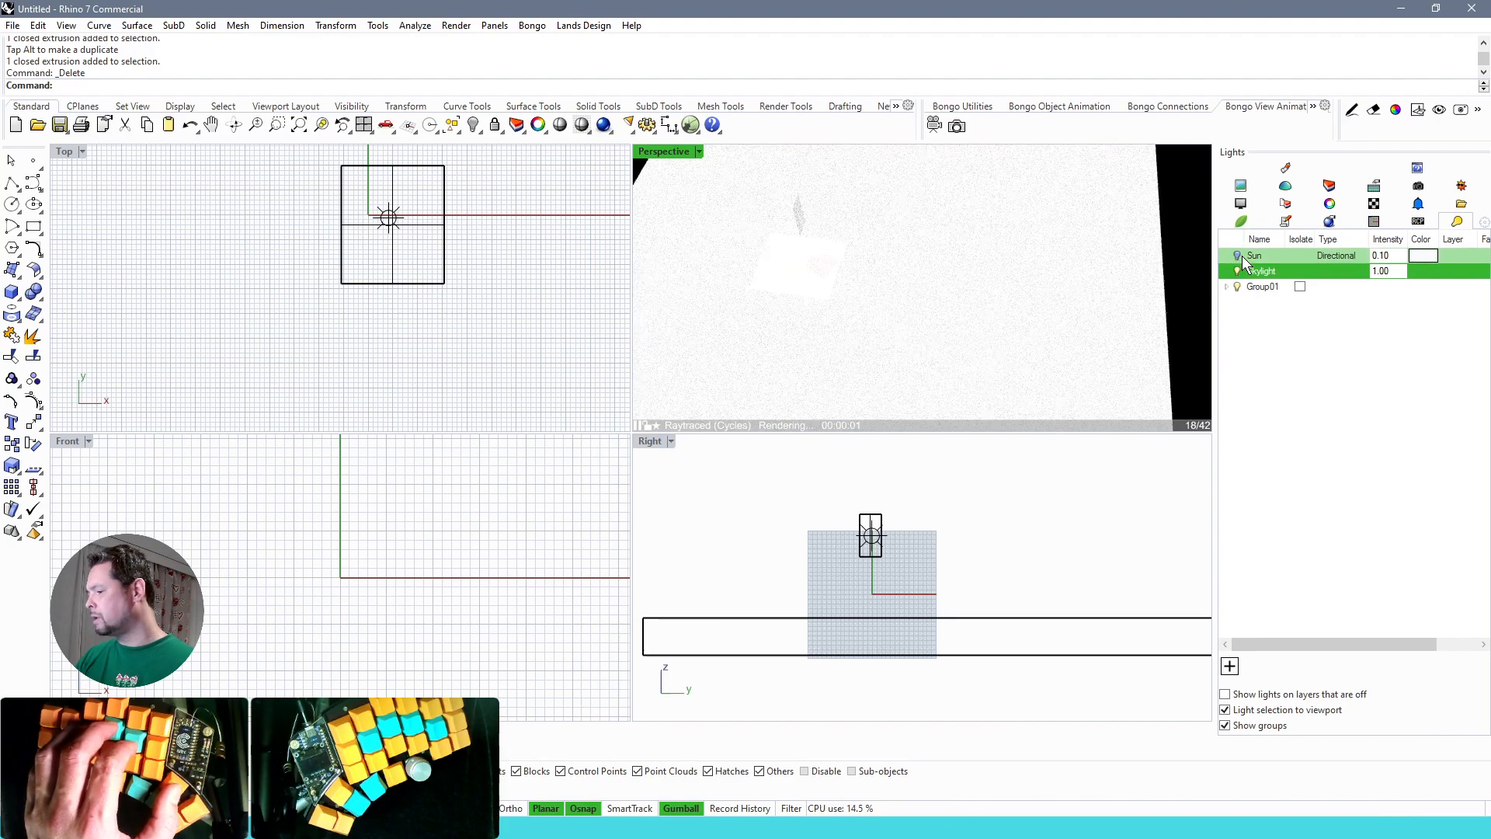
Set the render backdrop to a gradient with white as its first color, and disable the custom environment for skylighting.
click(1329, 223)
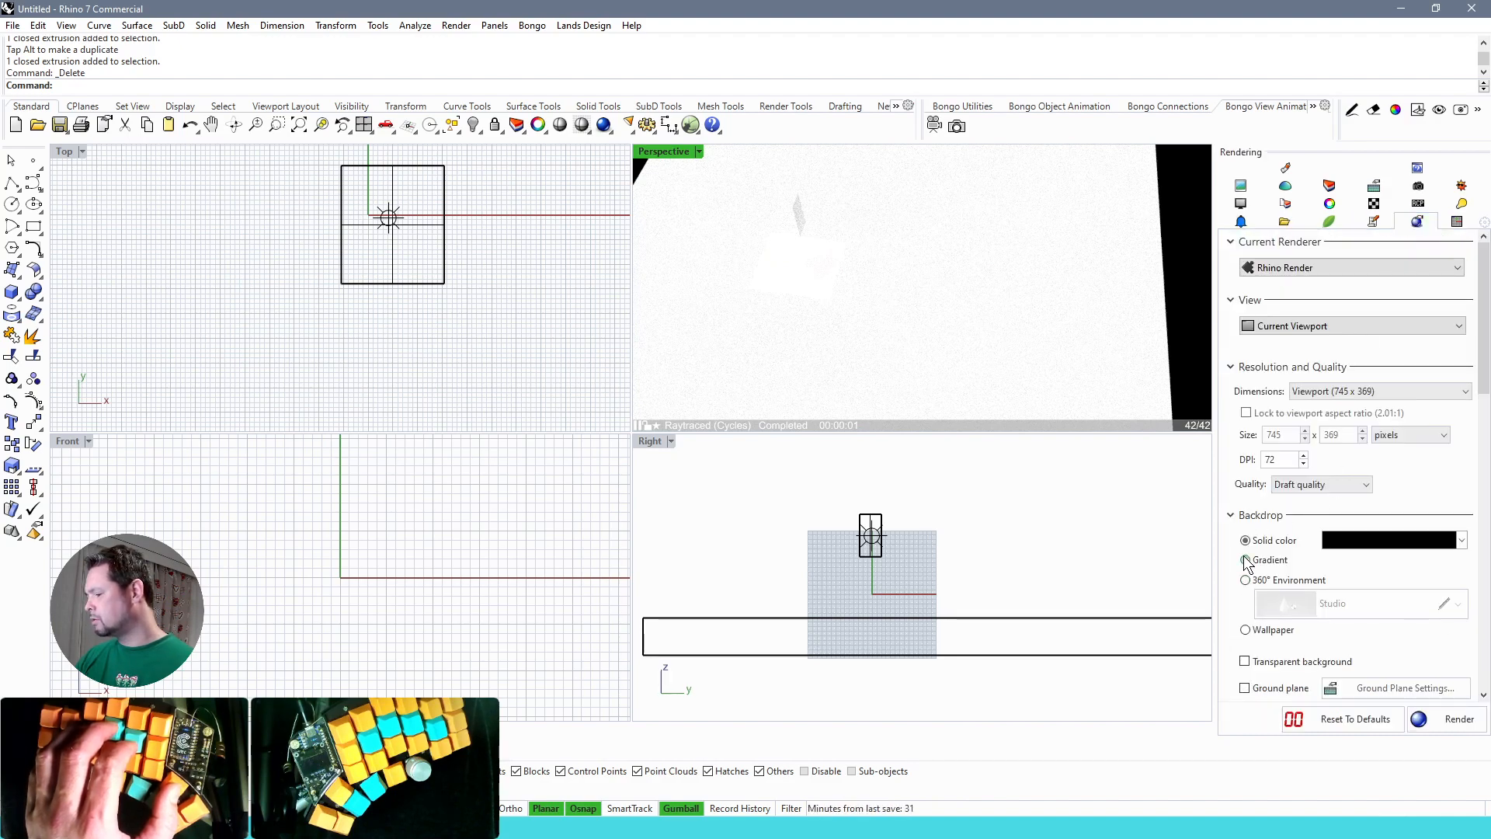
click(1246, 560)
click(1384, 543)
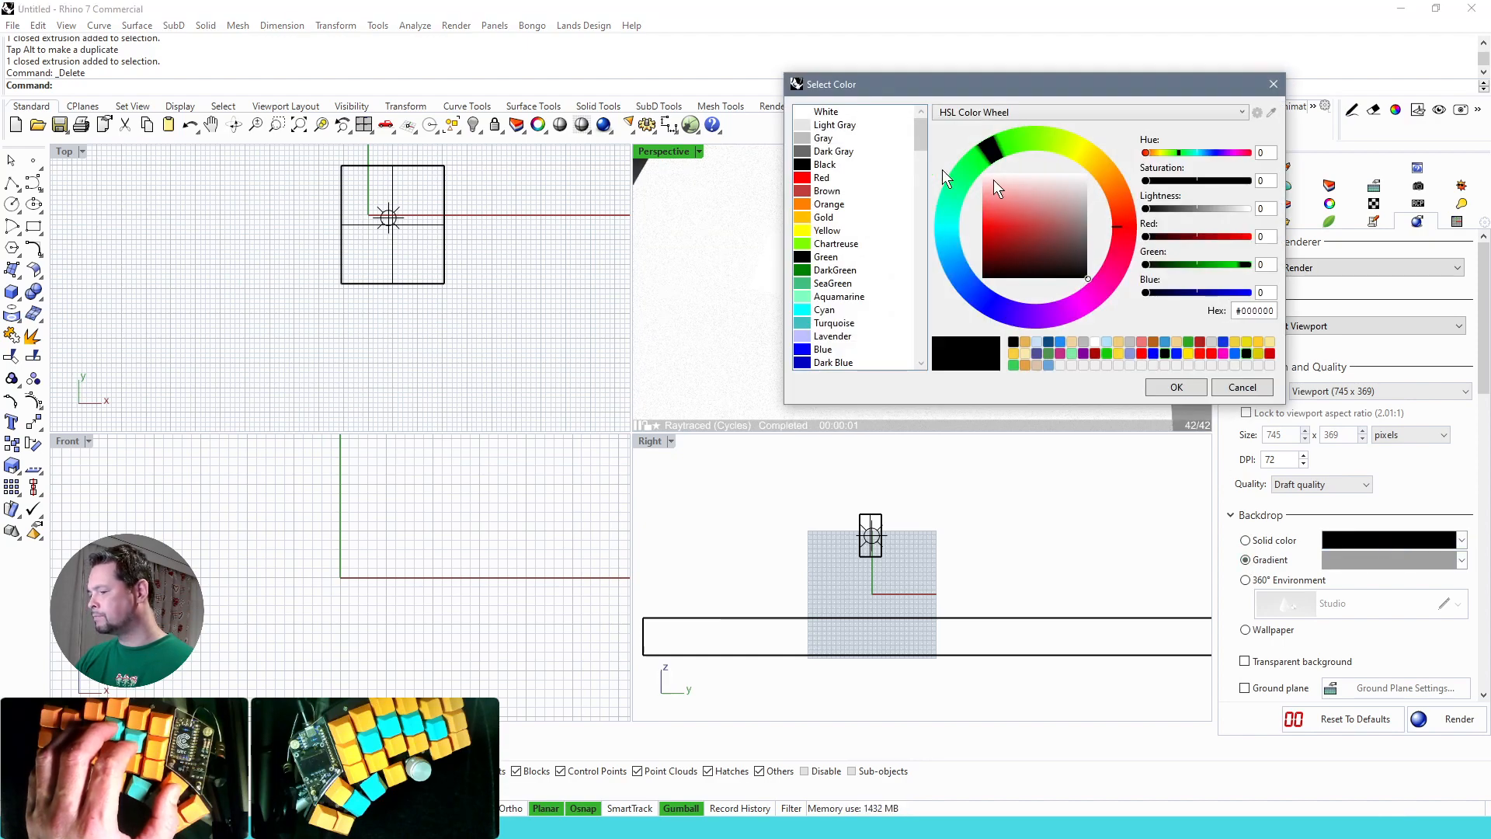
click(825, 112)
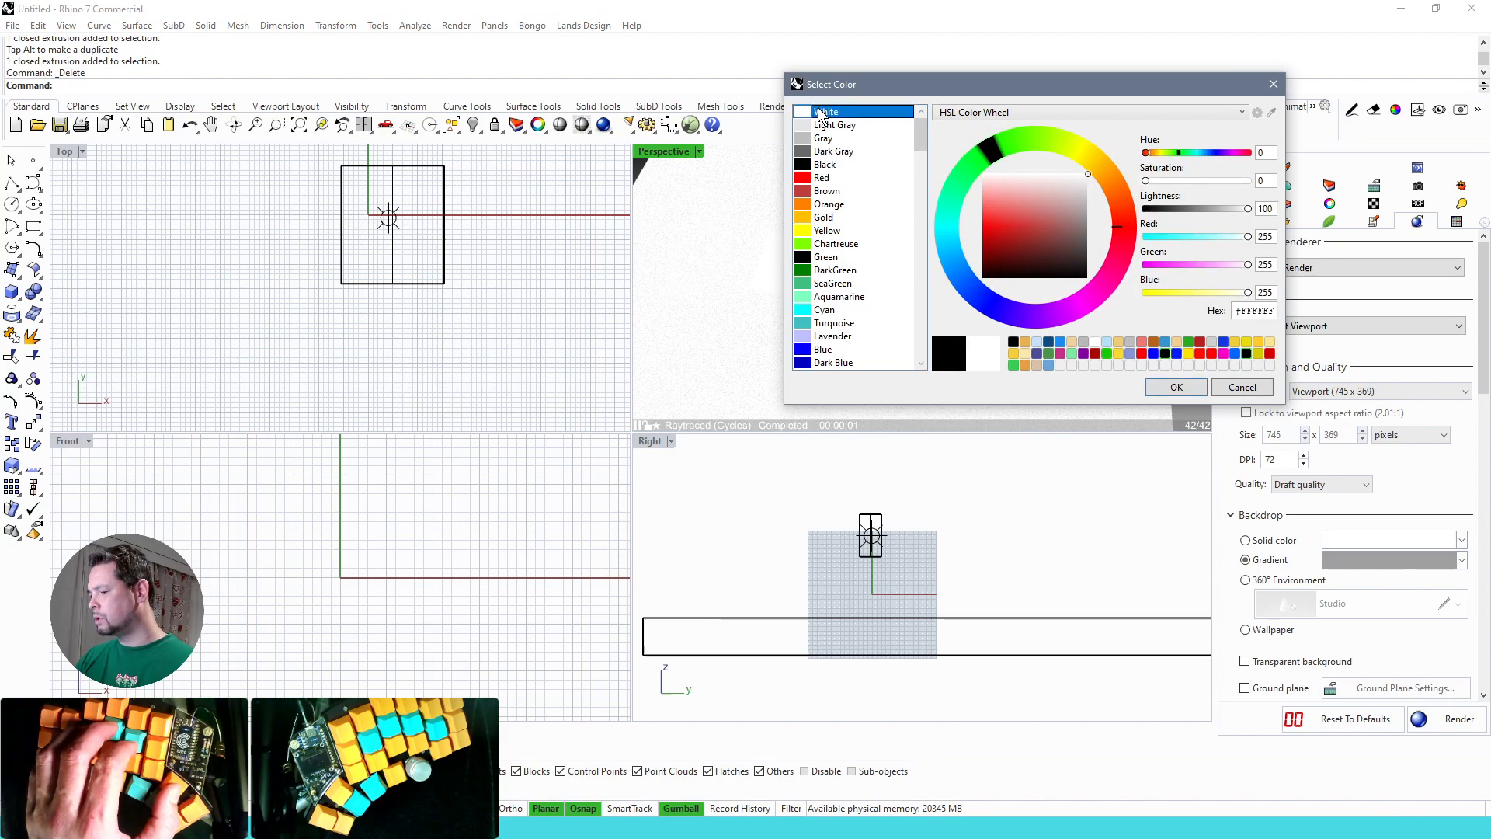
click(1176, 388)
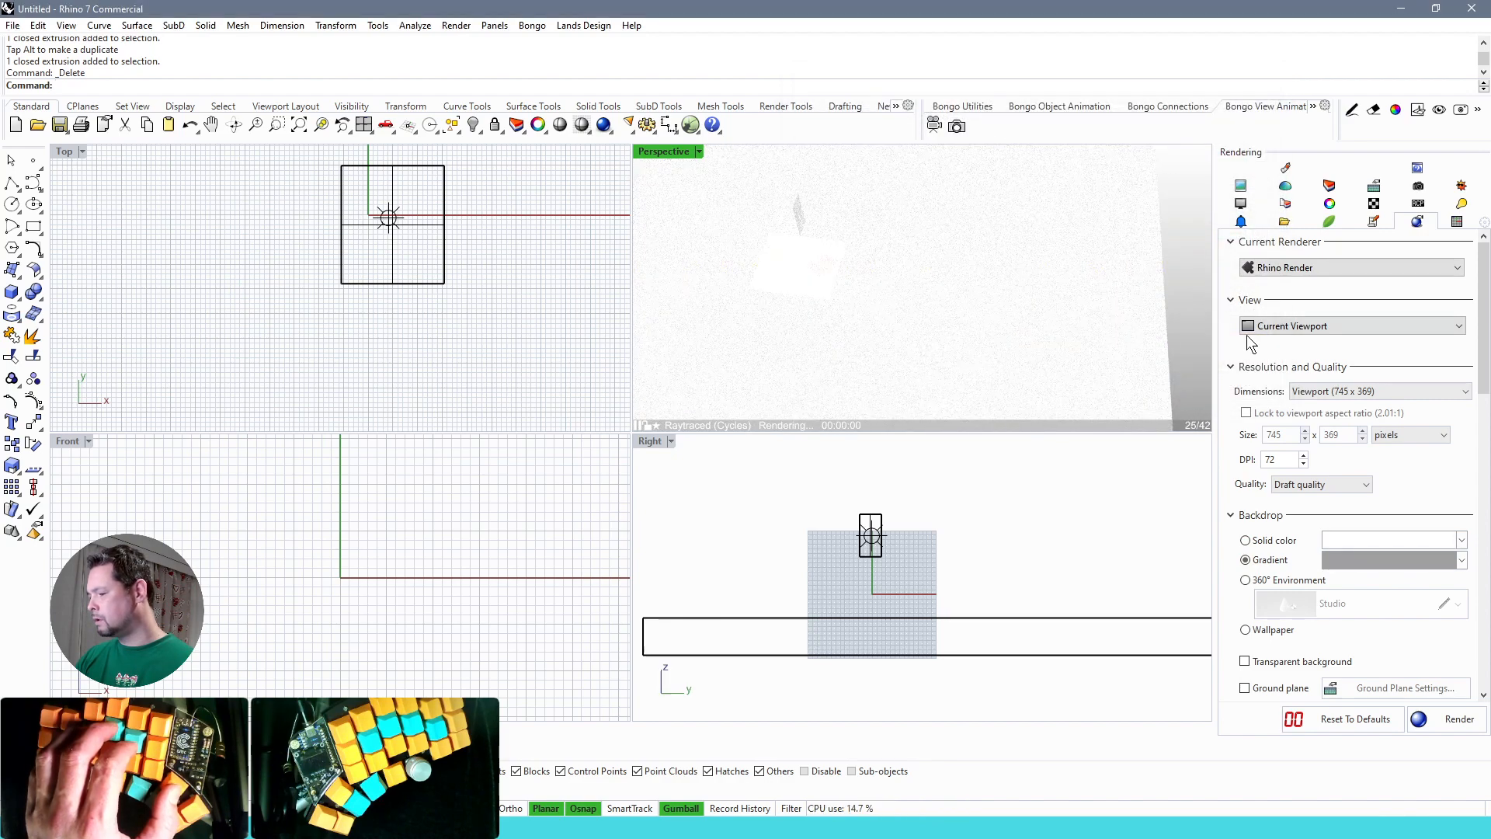
scroll(1412, 676, down, 6)
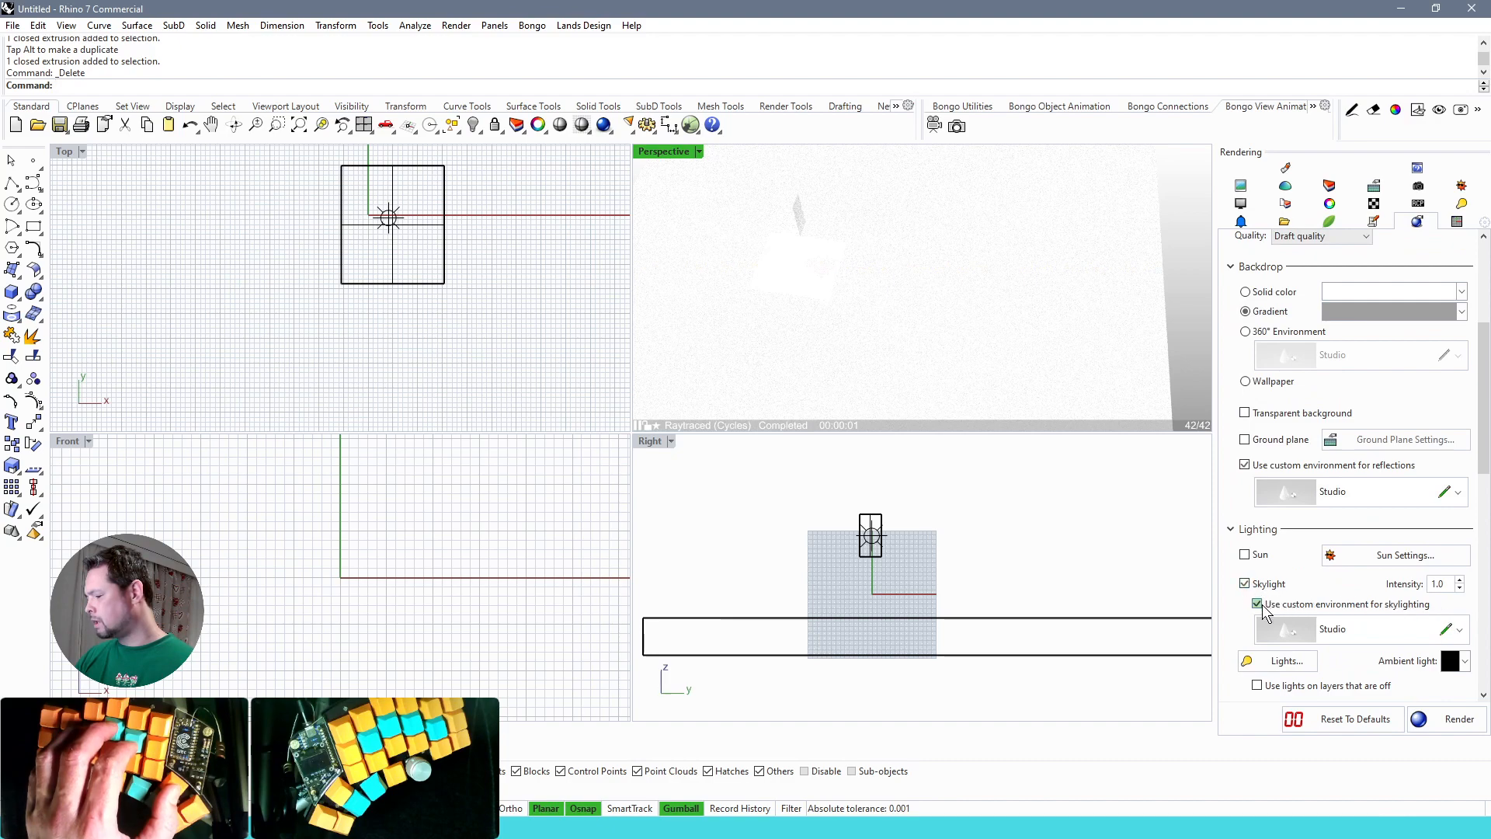
click(1257, 605)
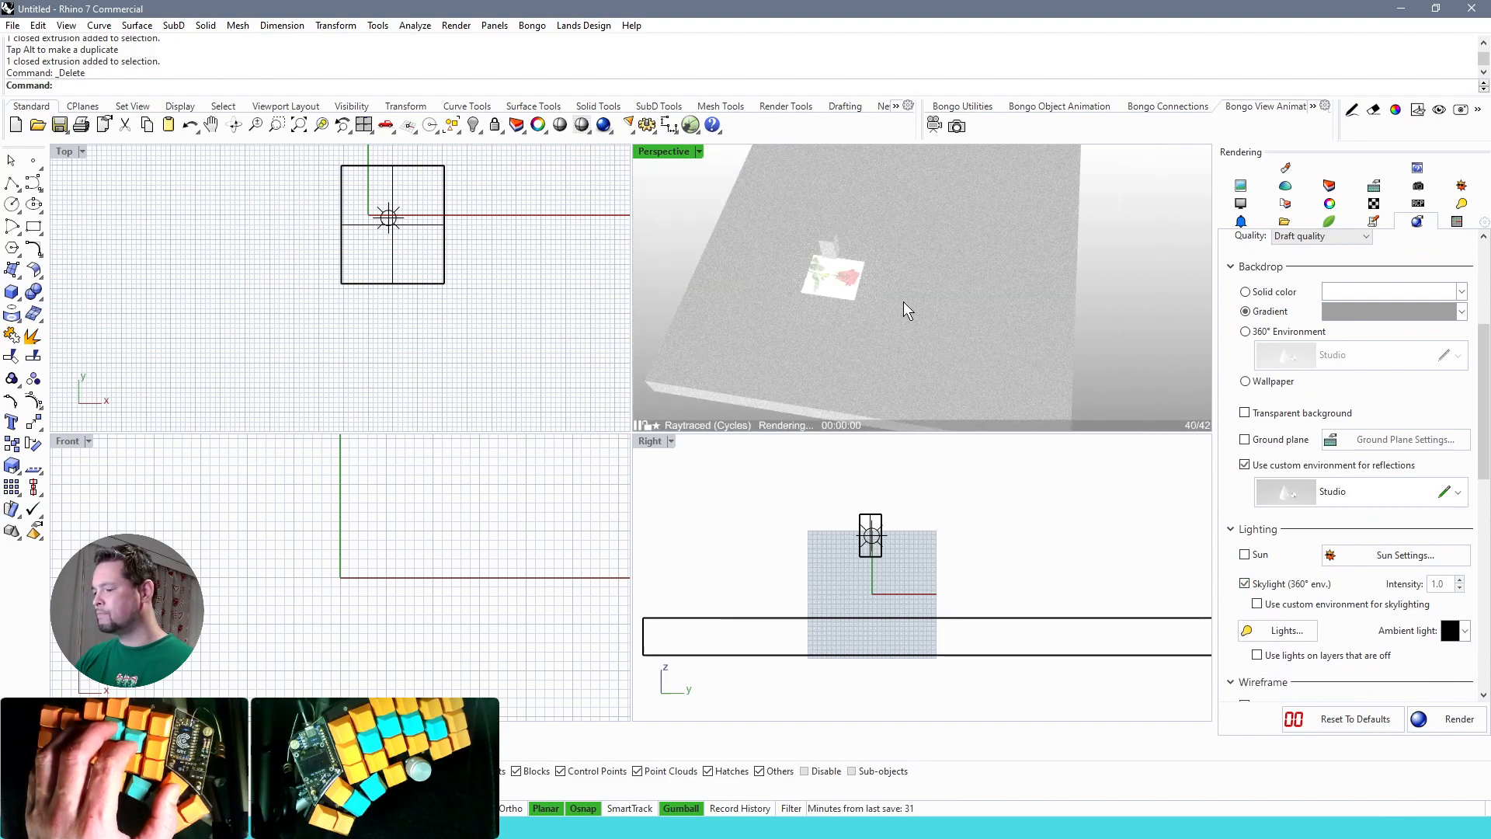
Slide the projector group horizontally over the ground slab and raise it high above the slab.
middle_click(902, 301)
right_drag(1032, 250, 1134, 200)
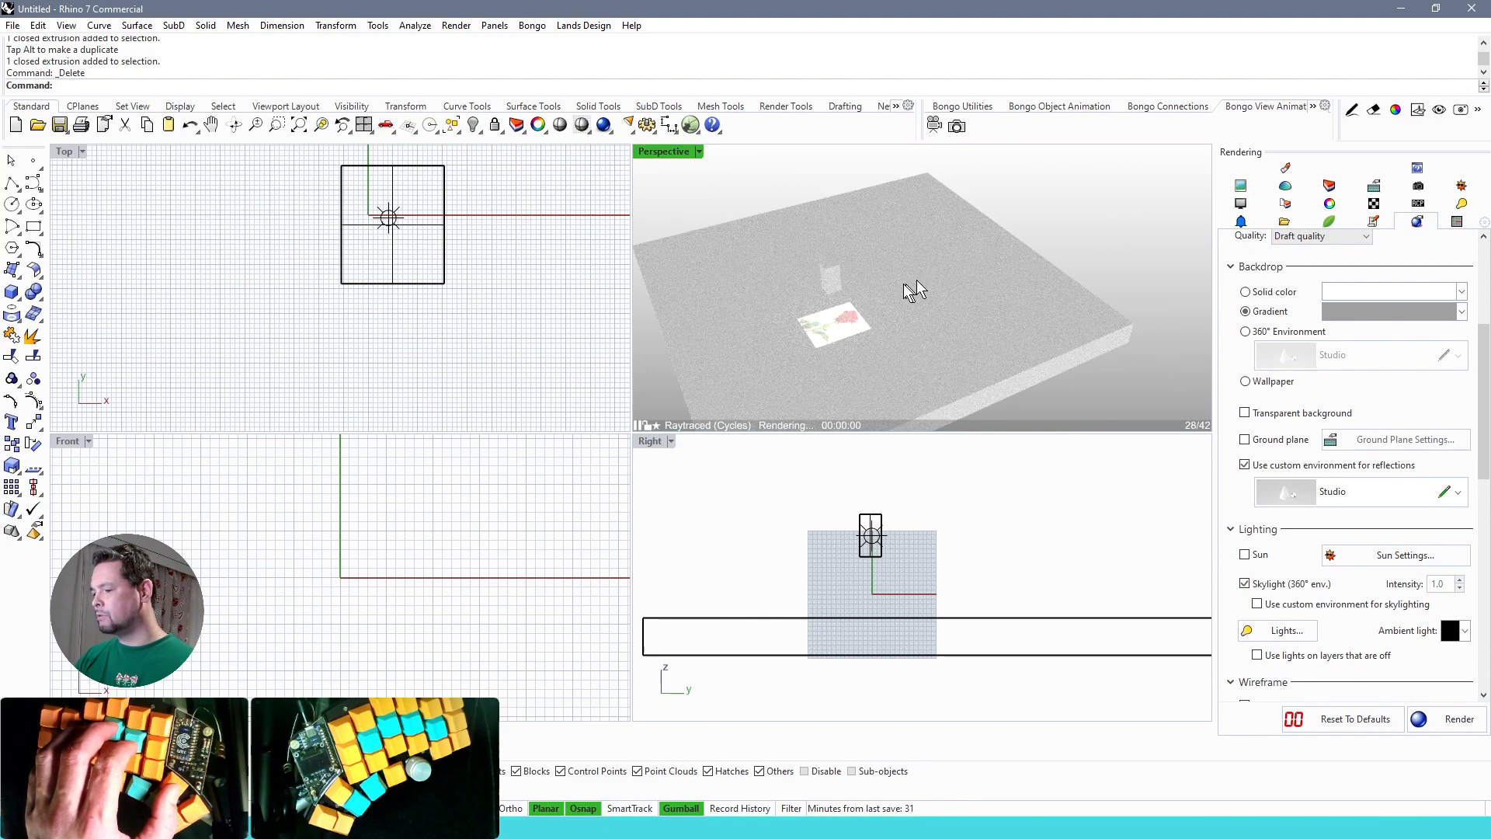
right_drag(902, 283, 957, 253)
click(920, 197)
drag(945, 172, 984, 233)
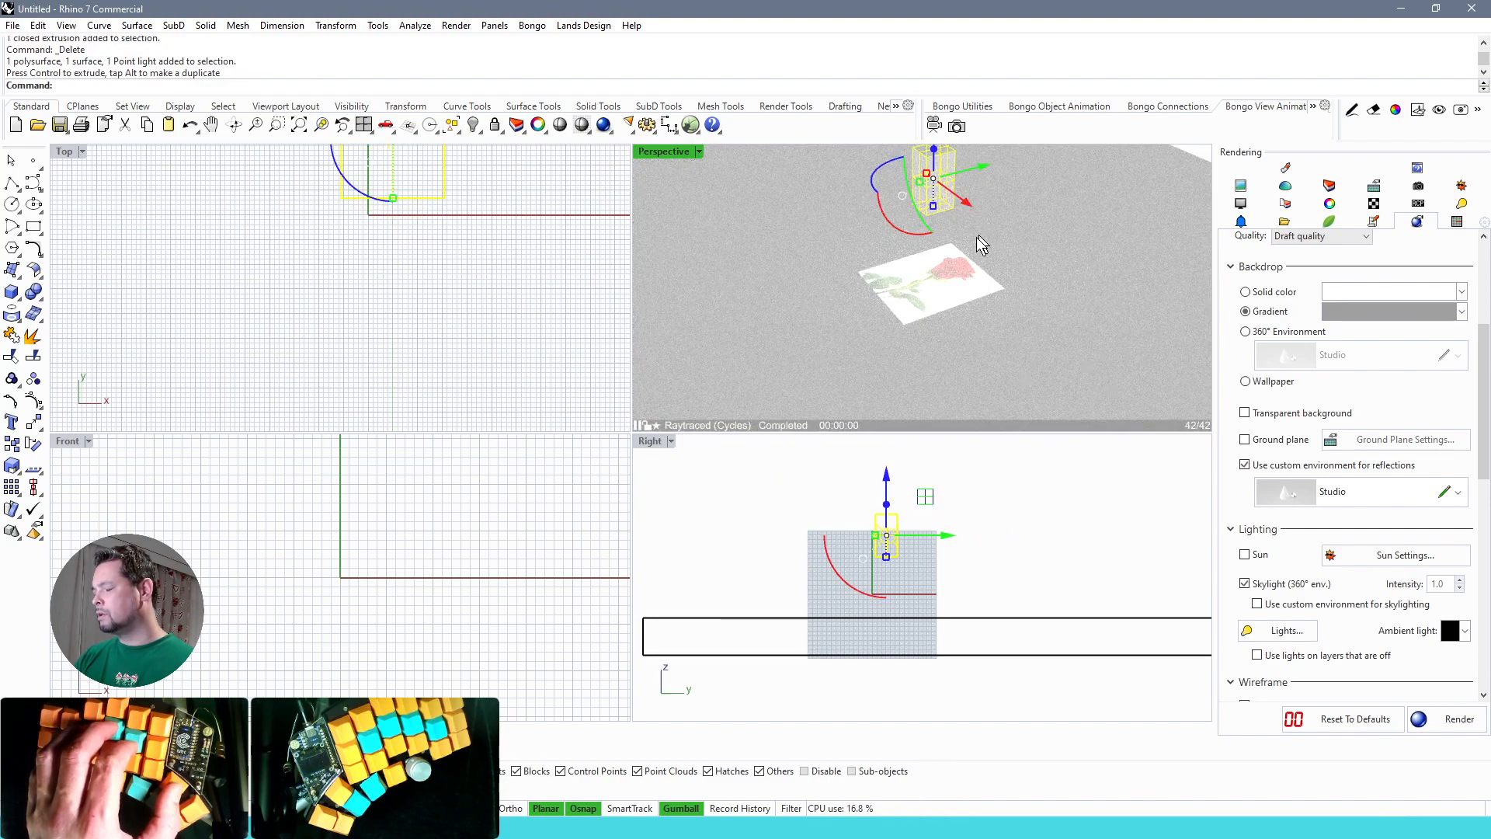
scroll(953, 250, down, 4)
shift+right_drag(953, 249, 918, 375)
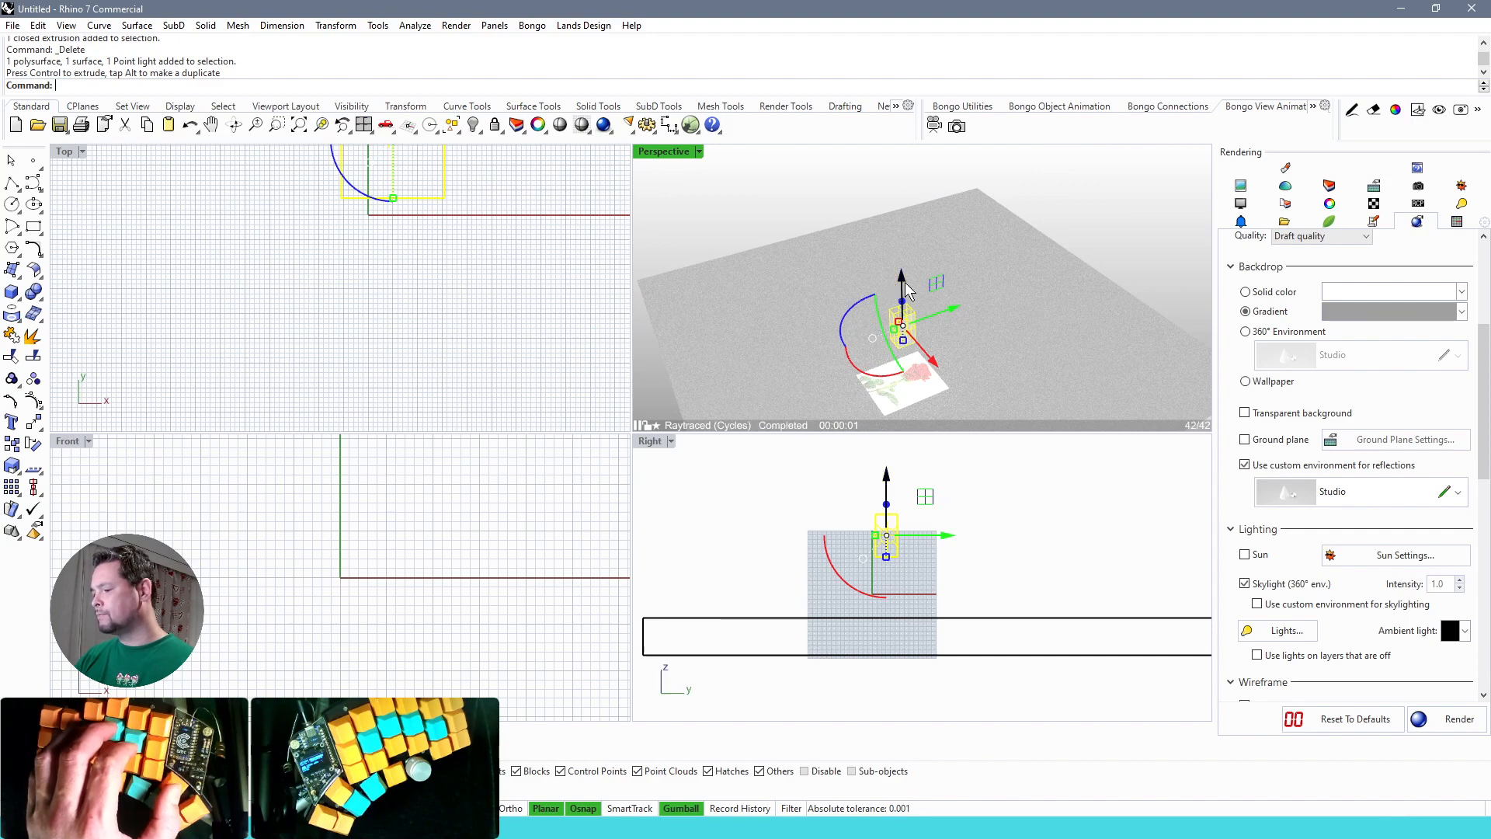
drag(907, 290, 914, 183)
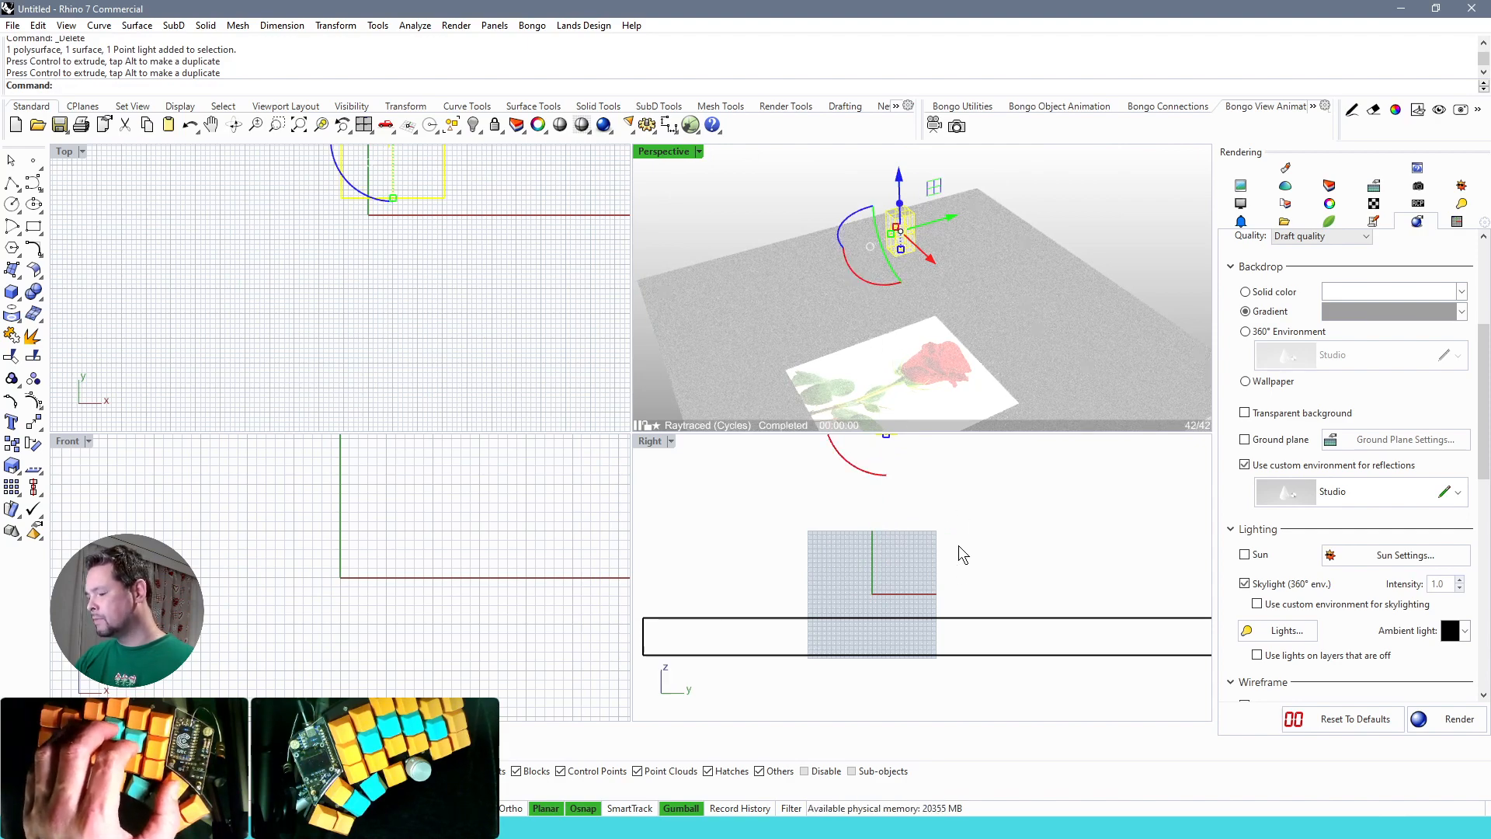
Inspect the raised projector up close and maximize the Perspective viewport.
right_drag(929, 393, 980, 427)
scroll(990, 287, up, 3)
shift+right_drag(990, 333, 978, 497)
scroll(920, 281, up, 4)
shift+right_drag(920, 281, 973, 140)
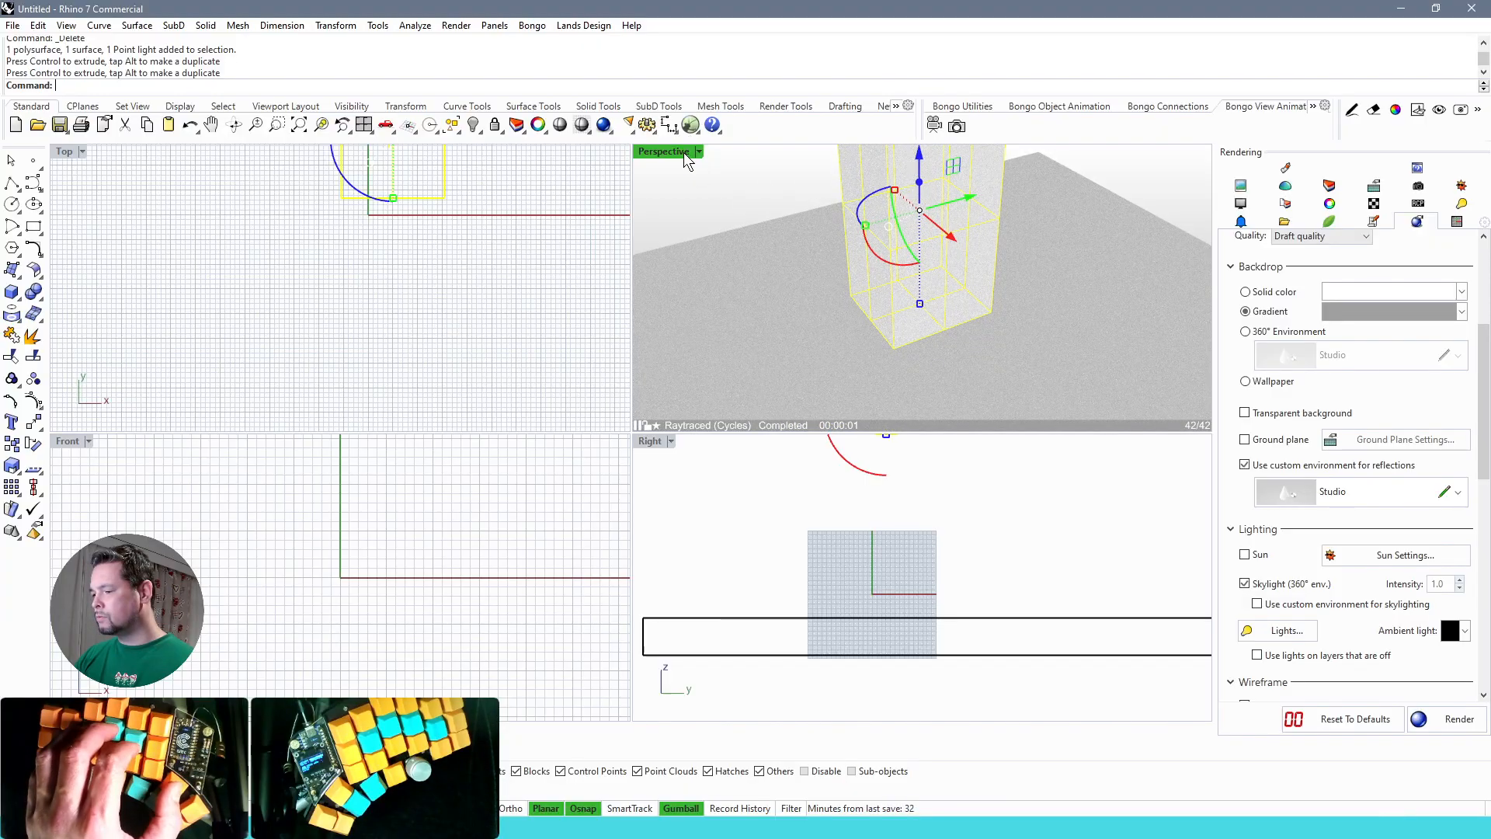
double_click(683, 152)
Lower the projector group slightly above the ground slab and clear the selection.
scroll(753, 296, down, 5)
right_drag(858, 334, 689, 255)
right_drag(757, 384, 780, 361)
click(866, 249)
key(ctrl+a)
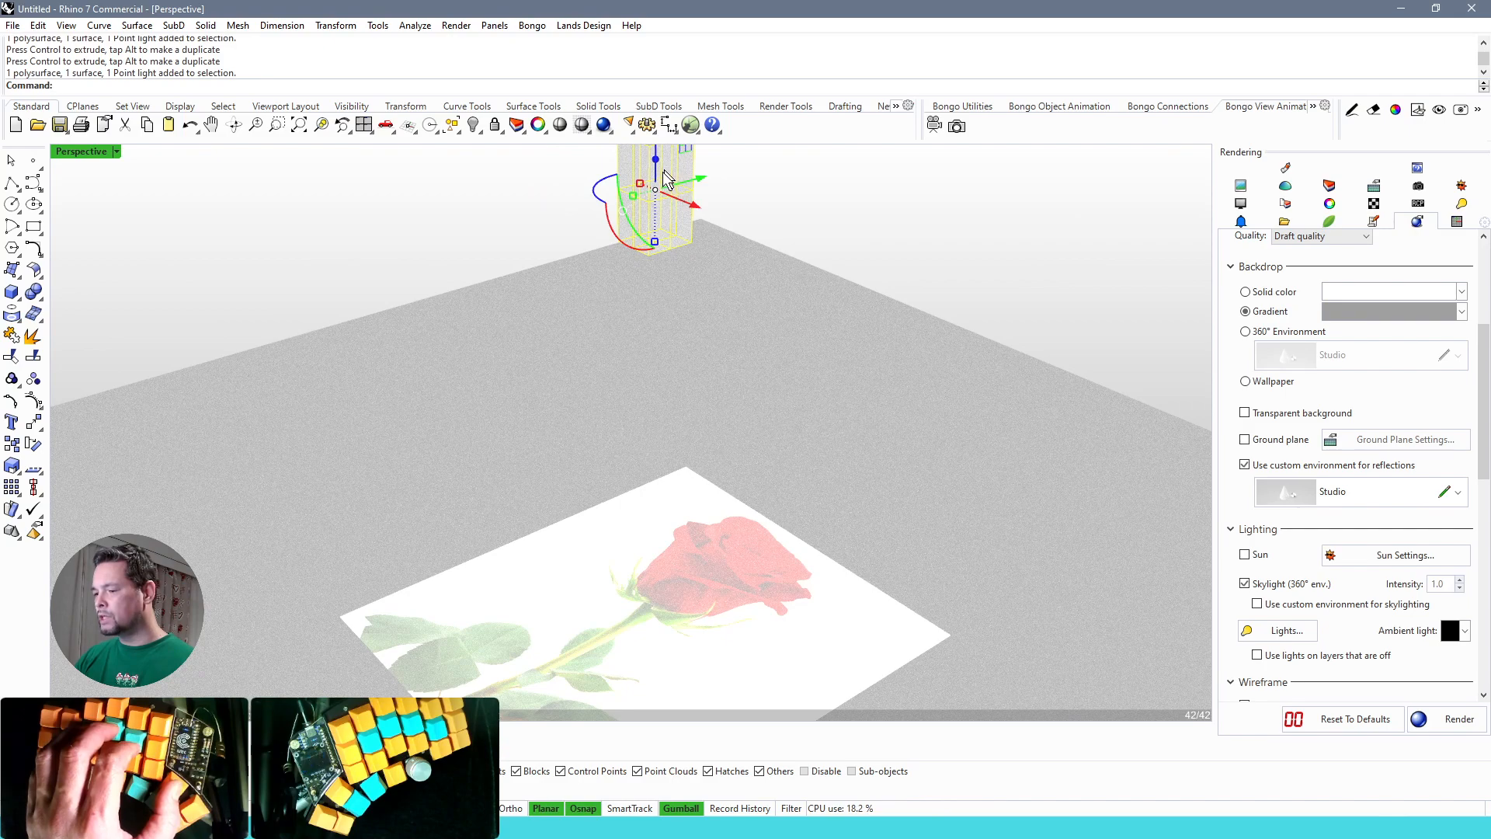
drag(656, 183, 668, 225)
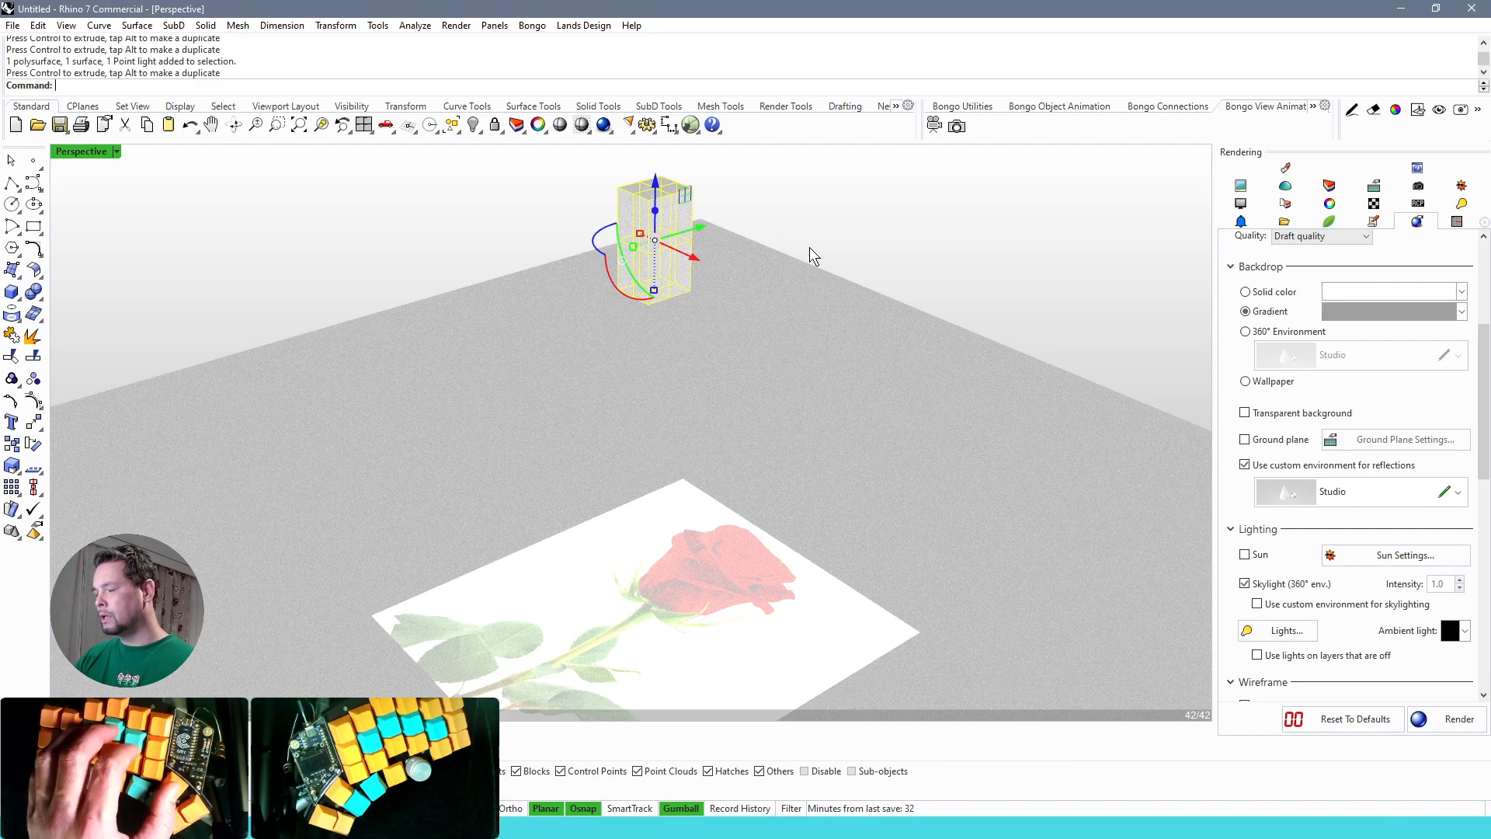
key(Escape)
Select only the rose-textured plane surface at the projector's lower end, without the rest of its group.
right_drag(671, 278, 680, 475)
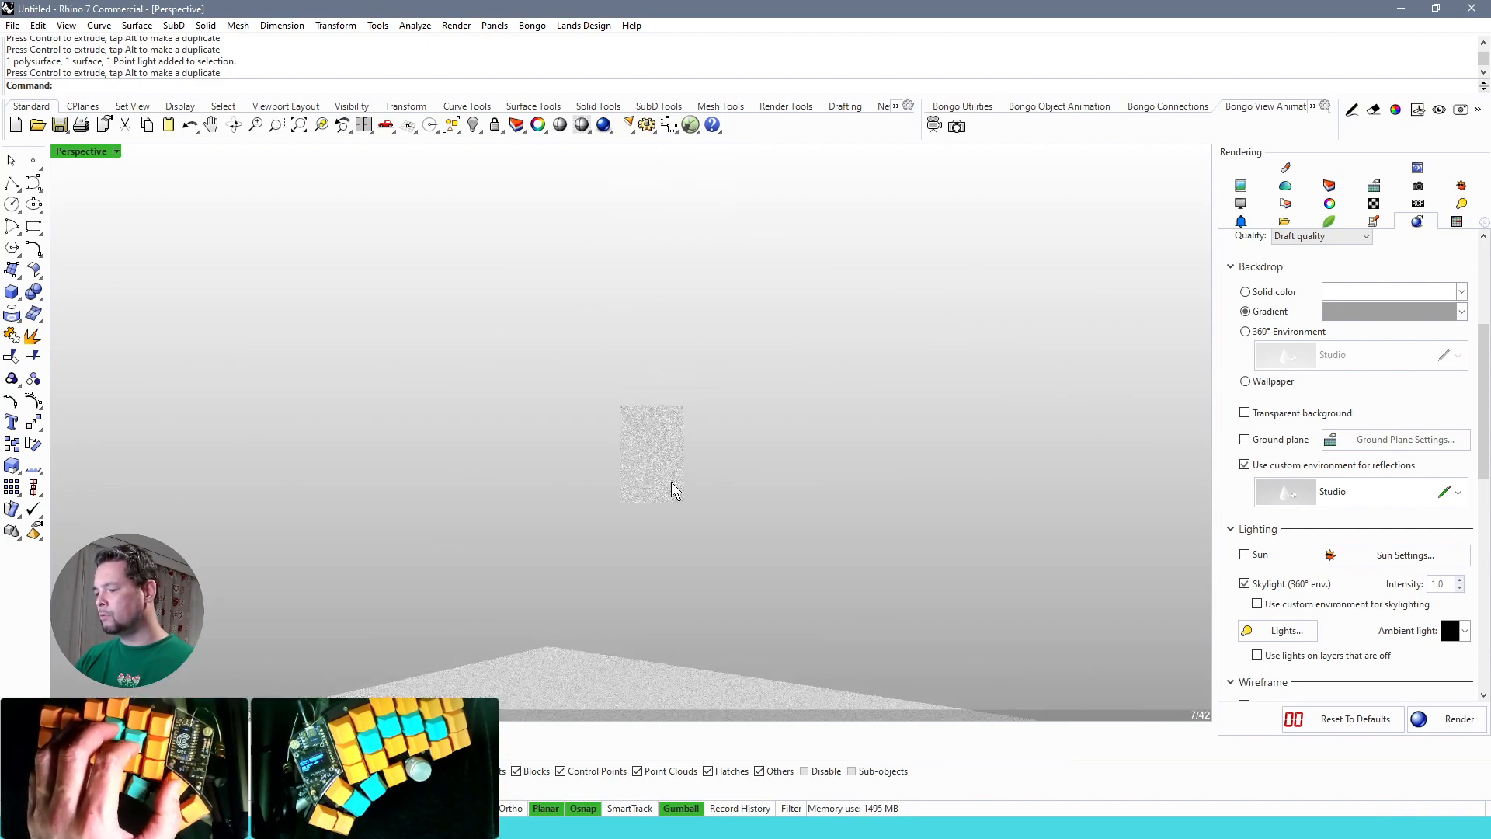
scroll(675, 490, up, 5)
right_drag(697, 414, 683, 547)
scroll(682, 546, up, 6)
click(678, 452)
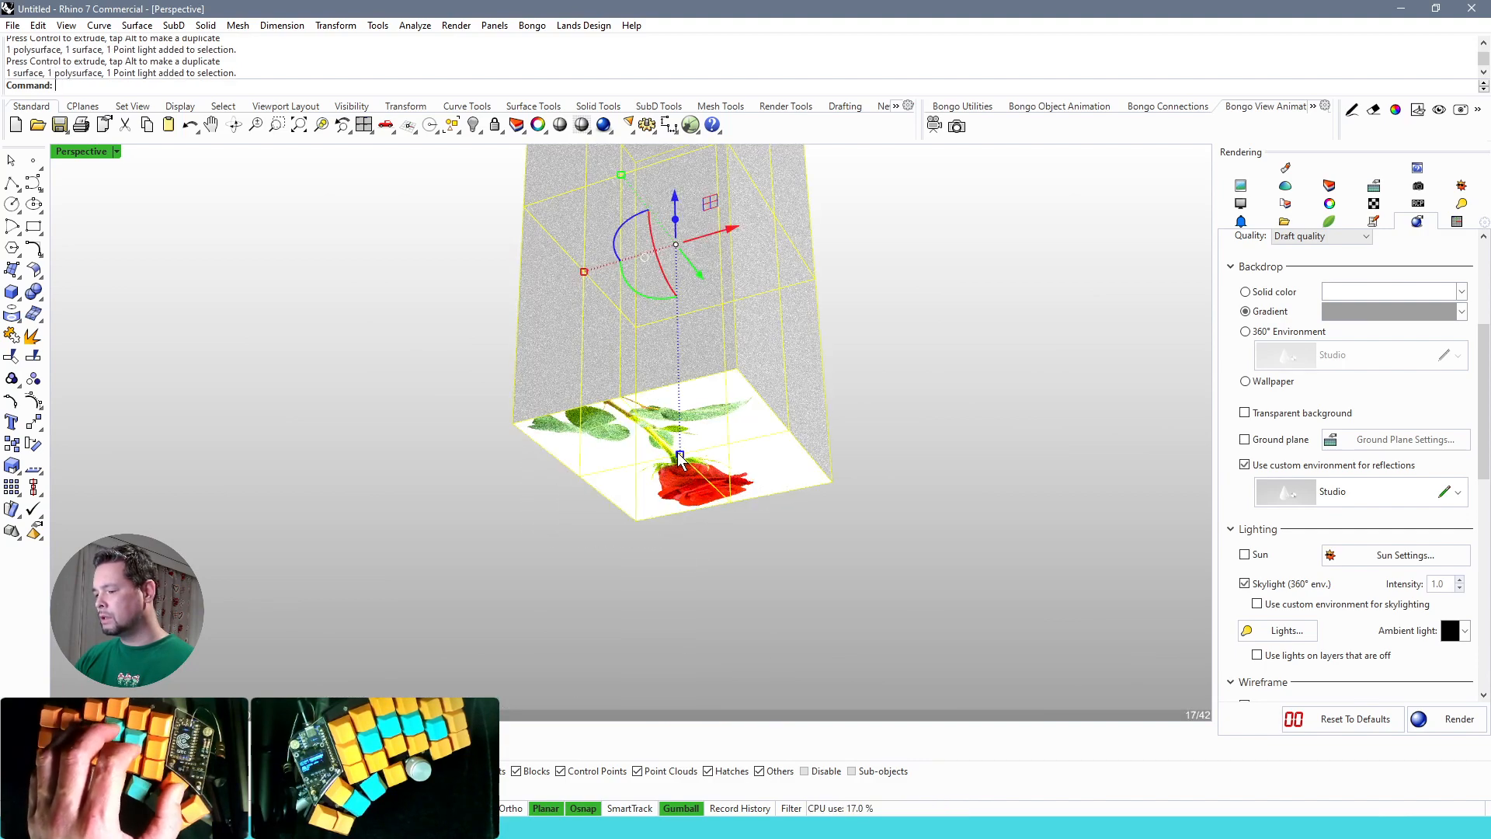
click(958, 474)
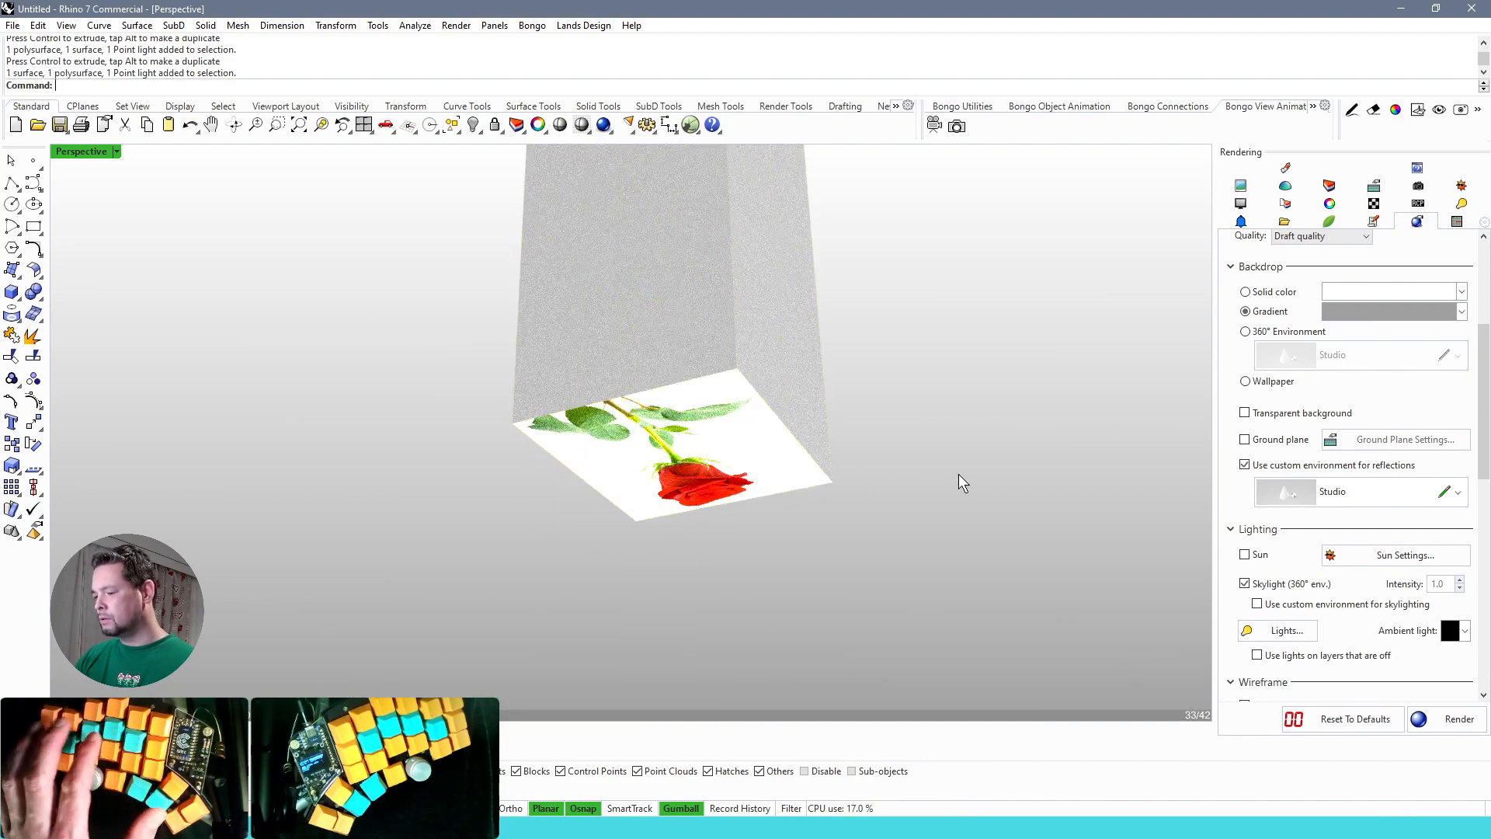
click(689, 450)
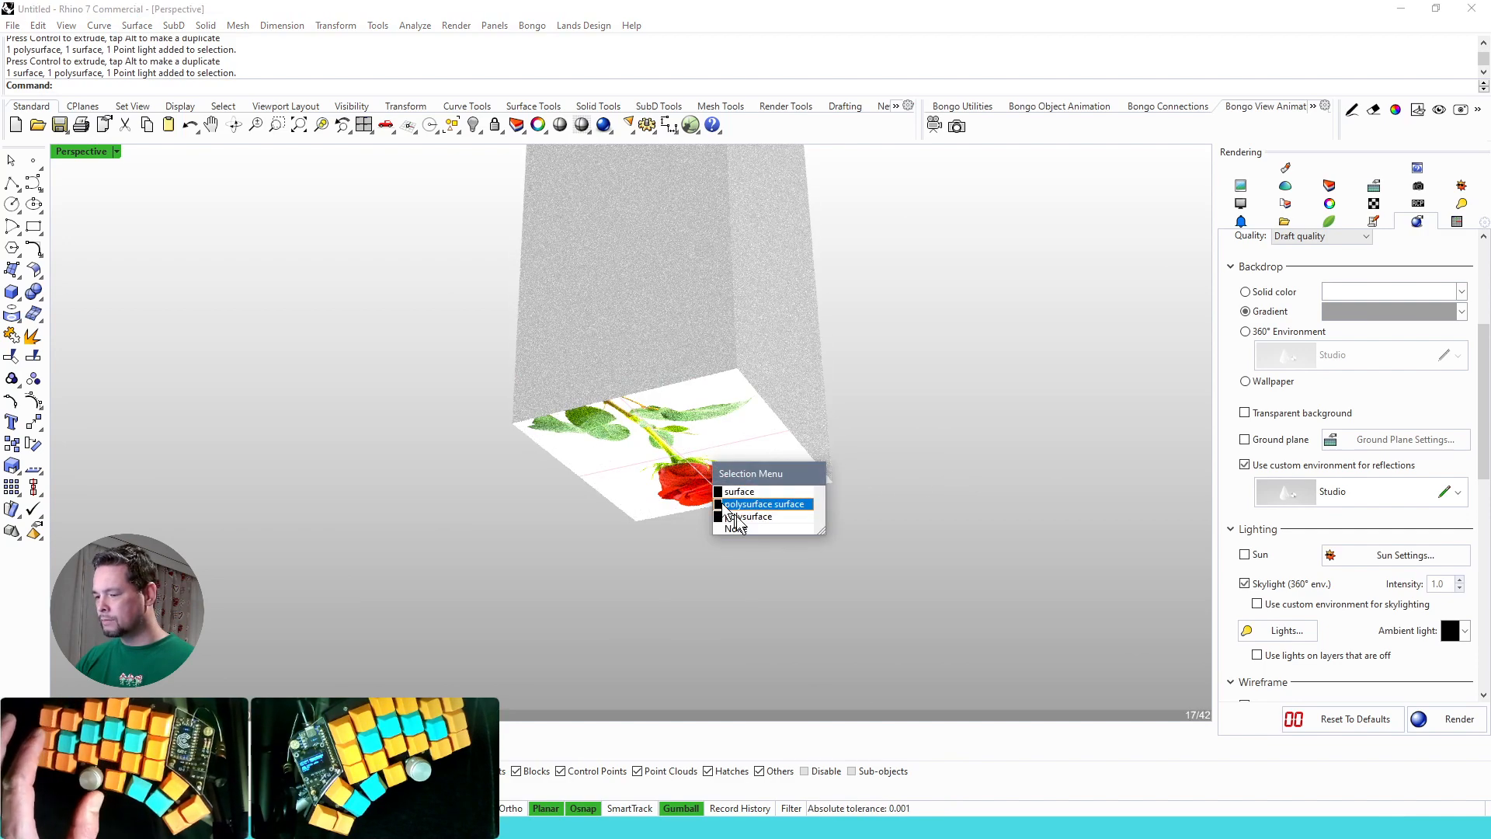
click(774, 496)
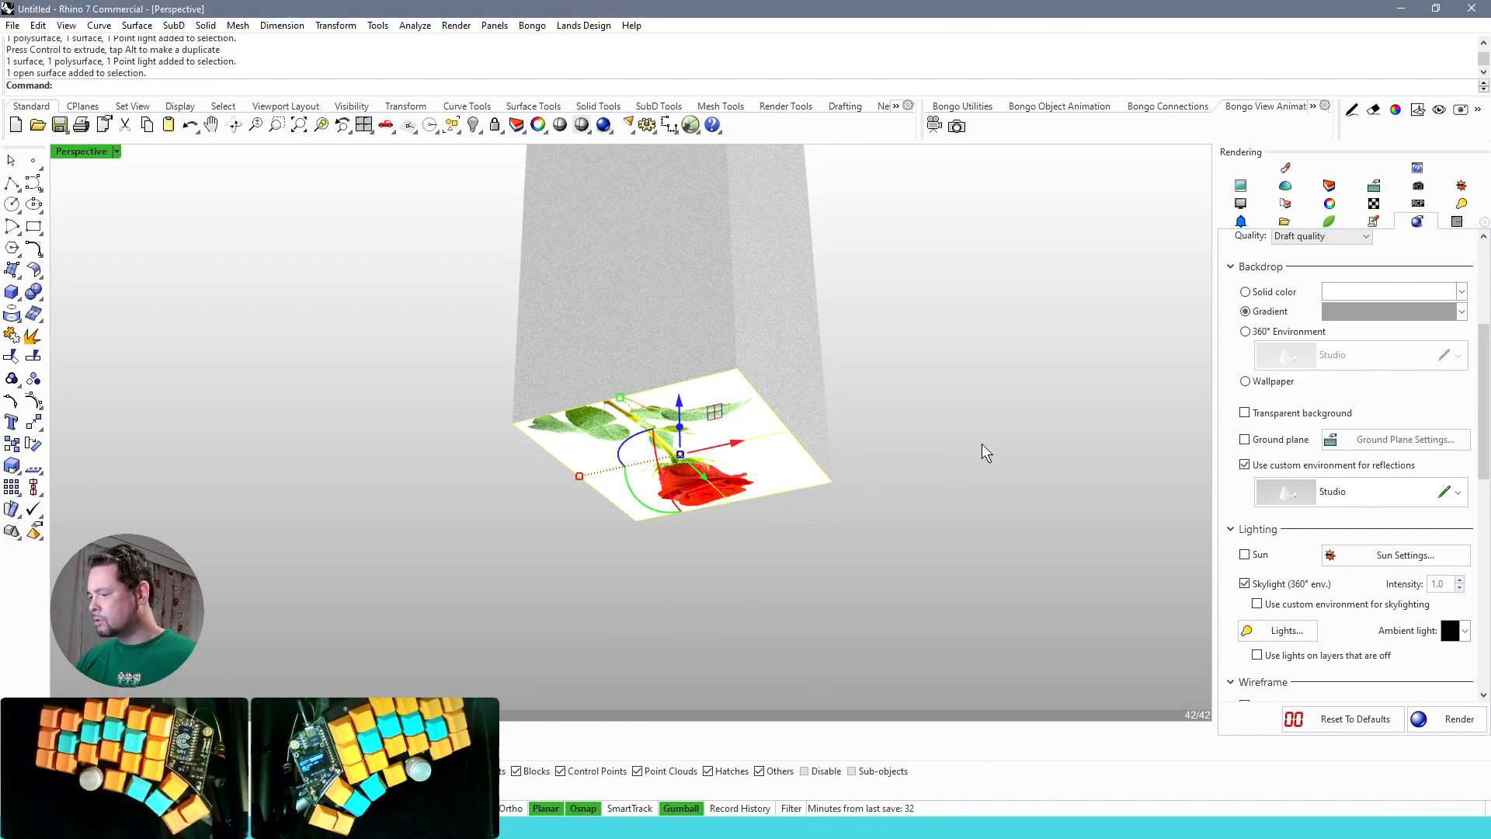
Replace the selected plane's Physically Based base color texture with espresso_v7_capturetofile_20200417.jpg from the Pictures folder.
click(1281, 184)
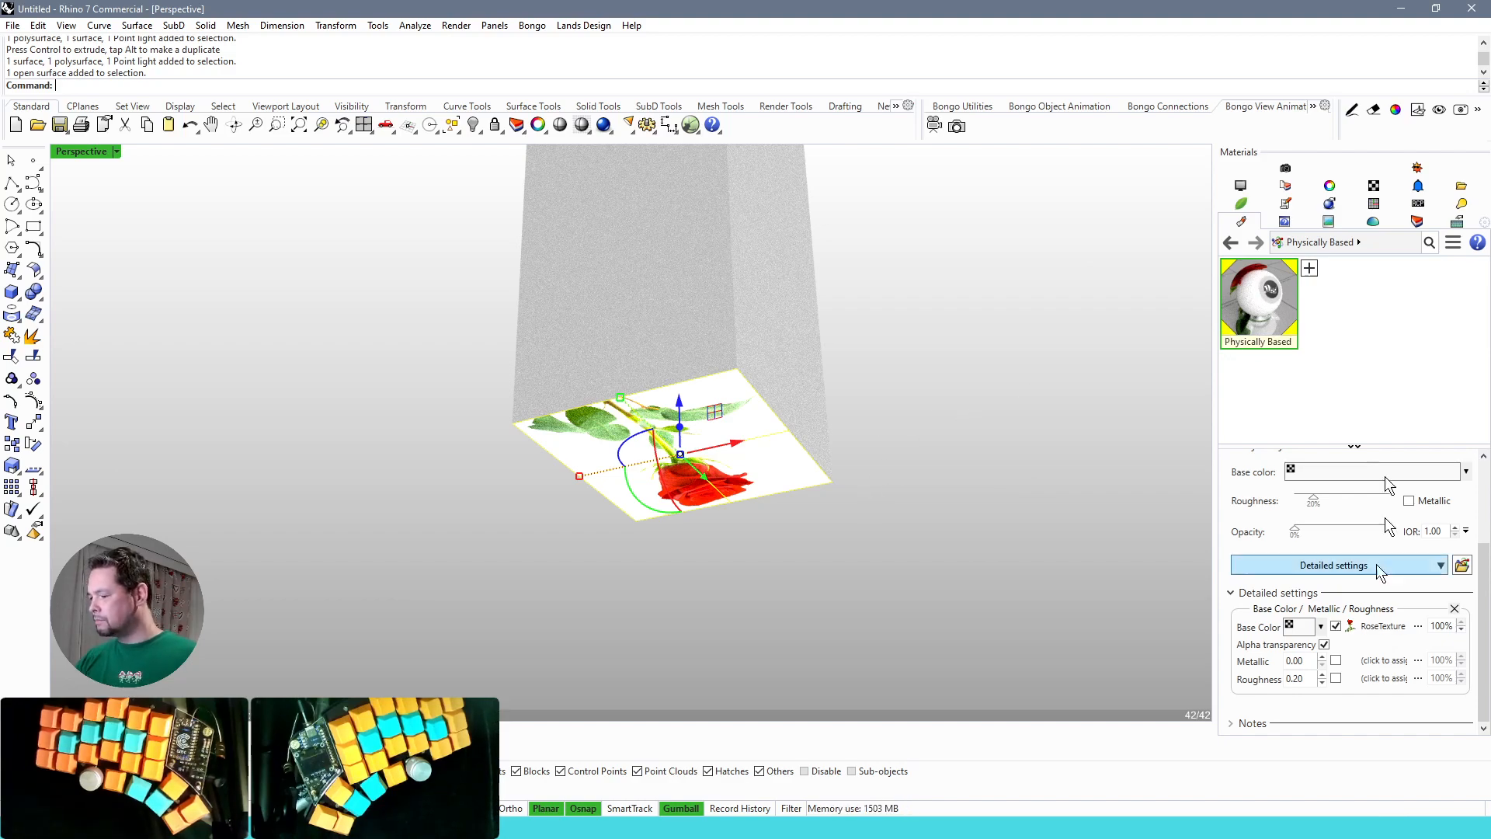
right_drag(1014, 380, 904, 323)
scroll(915, 562, down, 1)
shift+right_drag(904, 323, 899, 310)
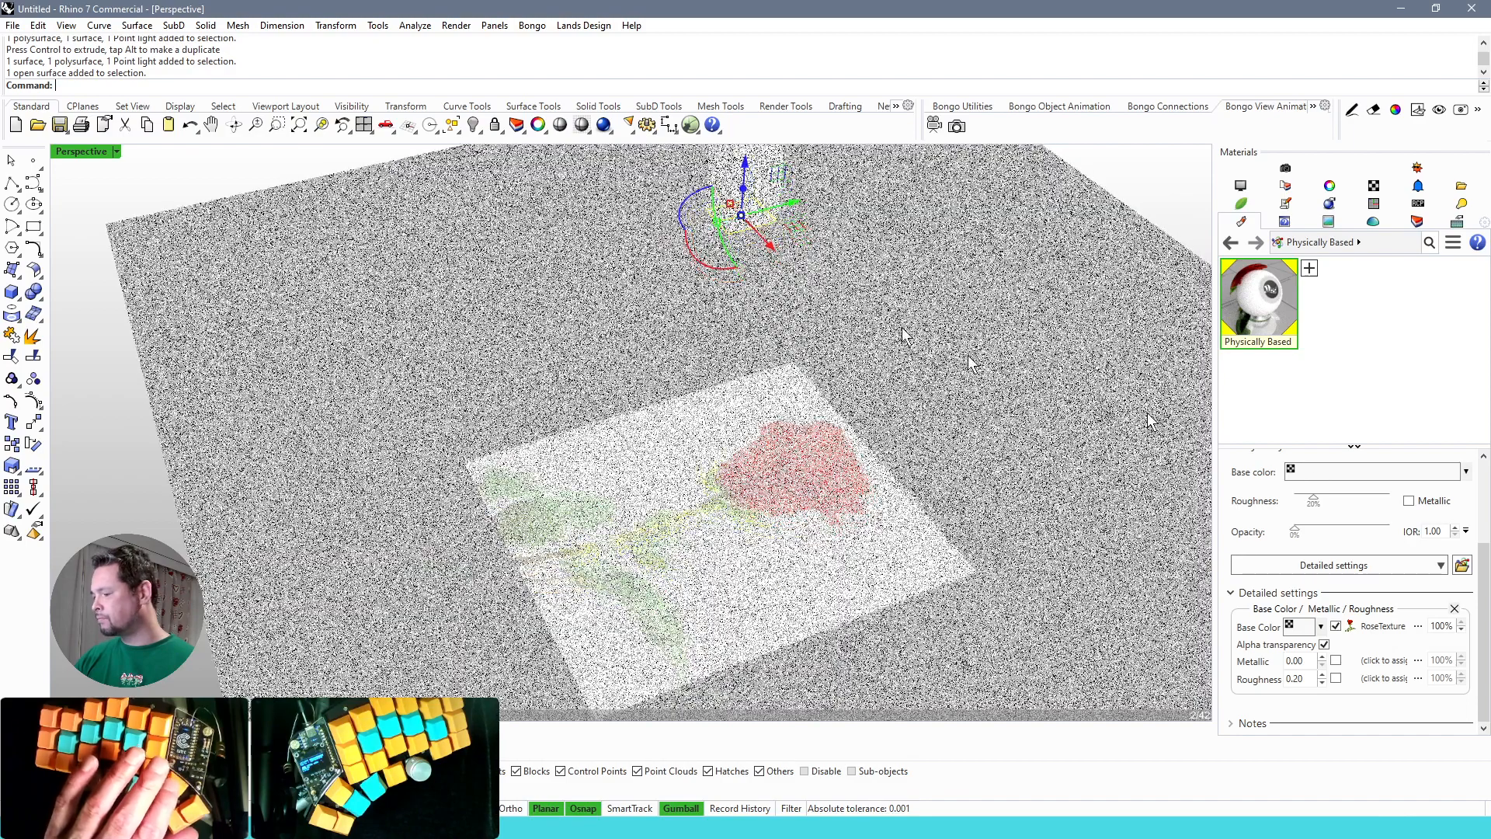
click(1419, 631)
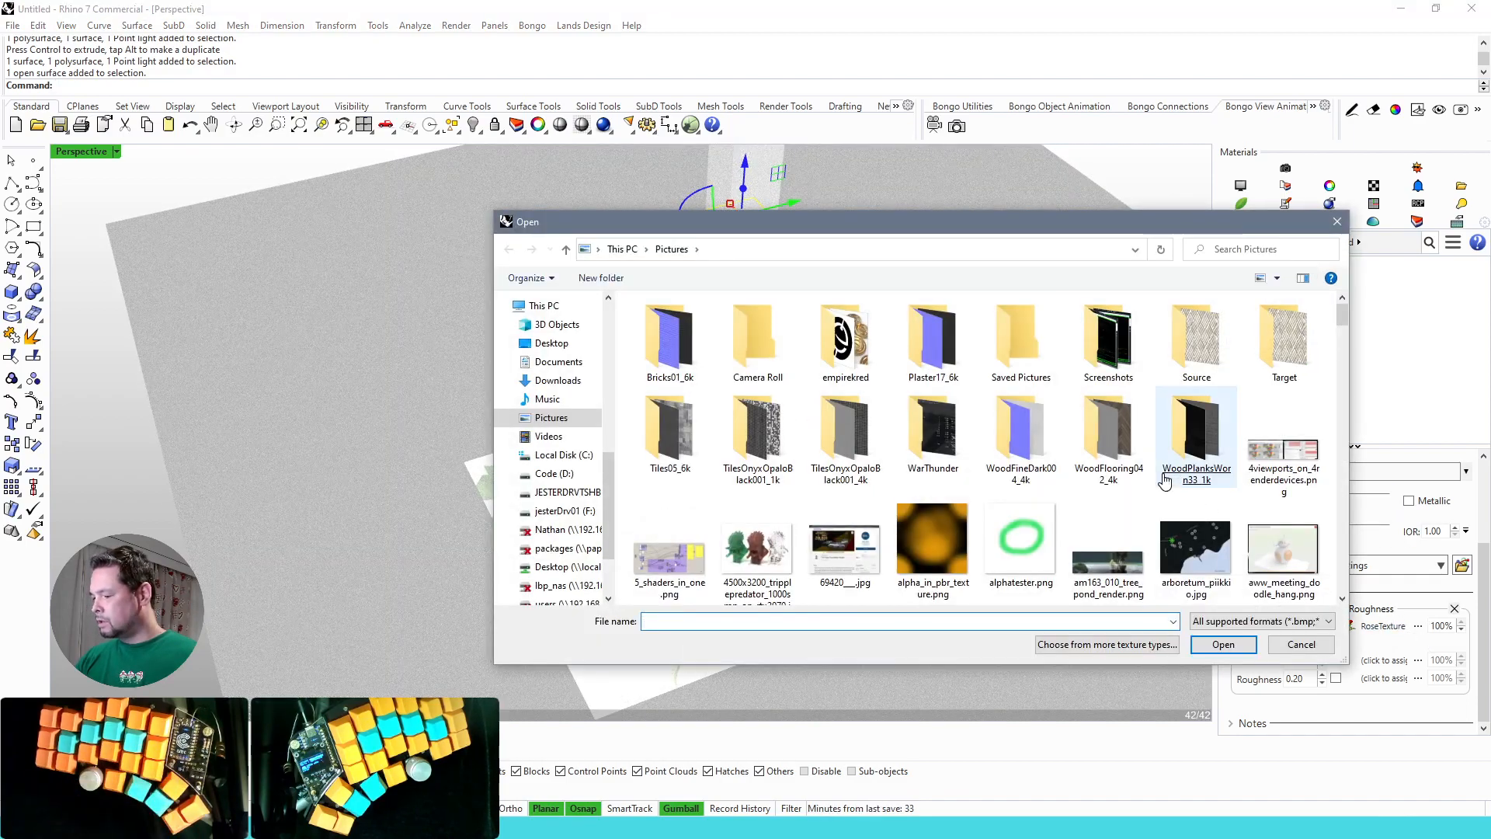
scroll(1165, 481, down, 8)
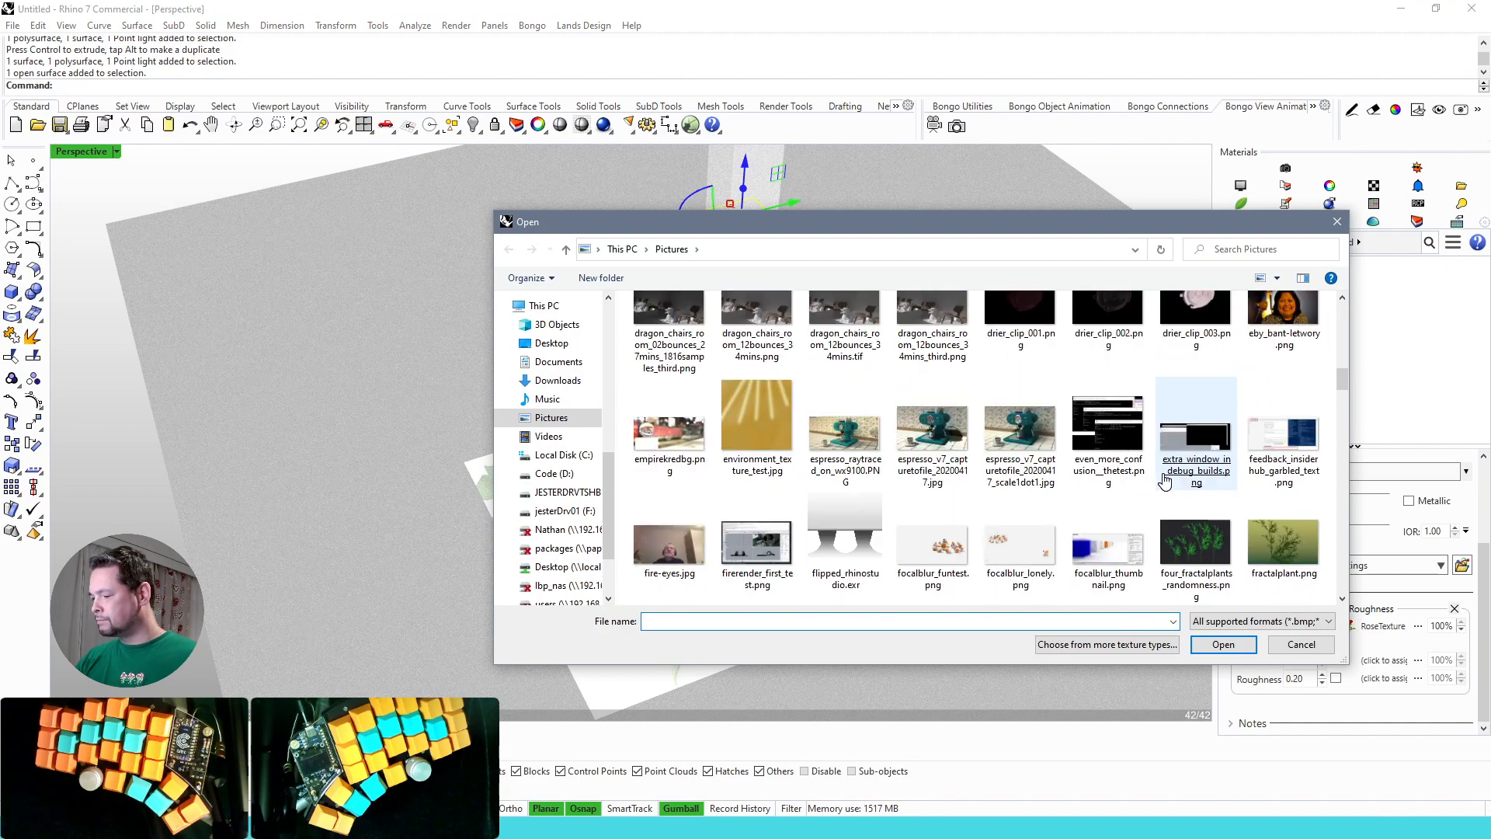
scroll(1165, 481, down, 1)
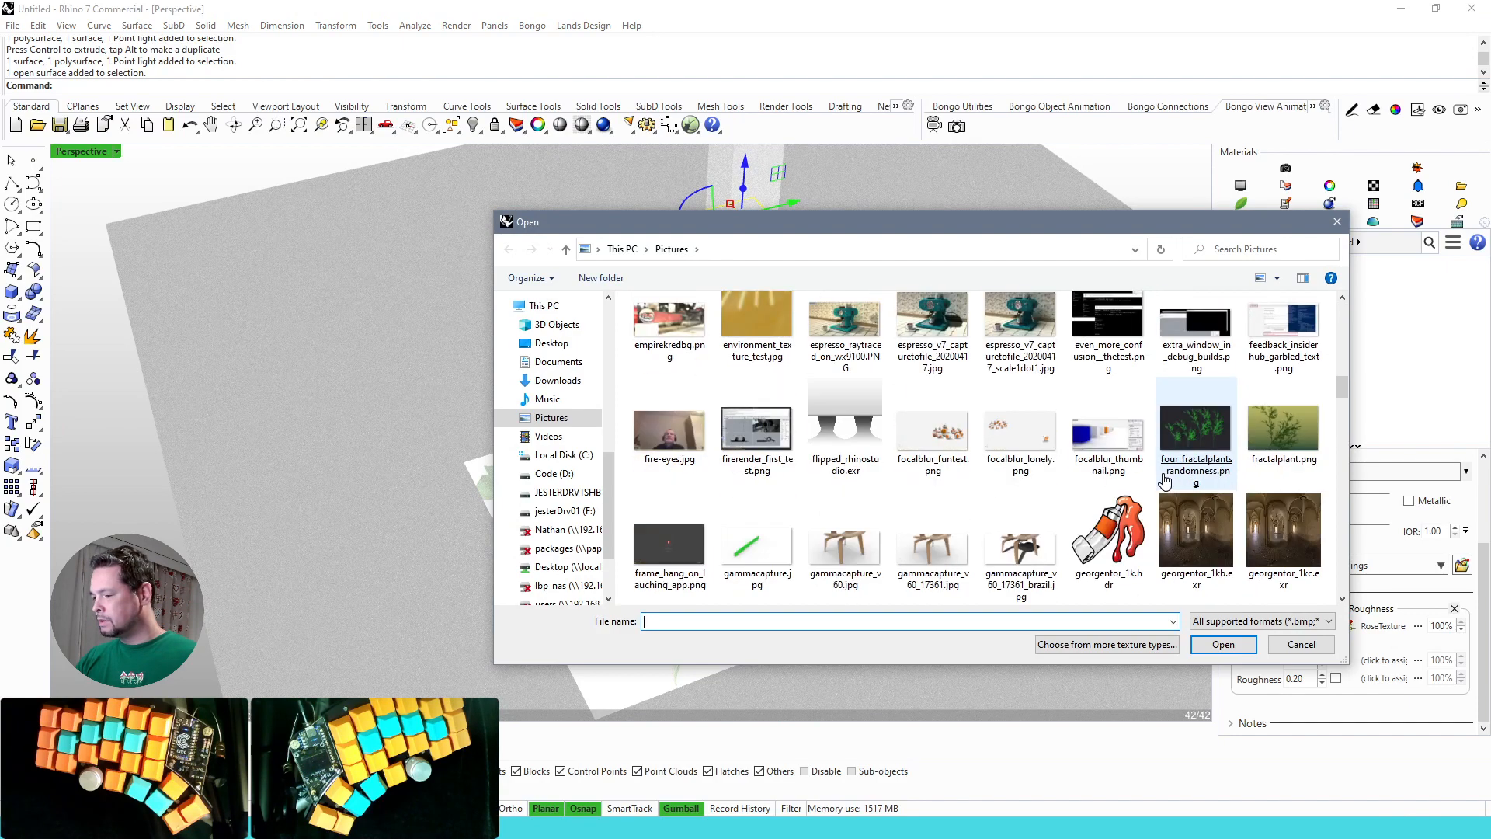
double_click(945, 338)
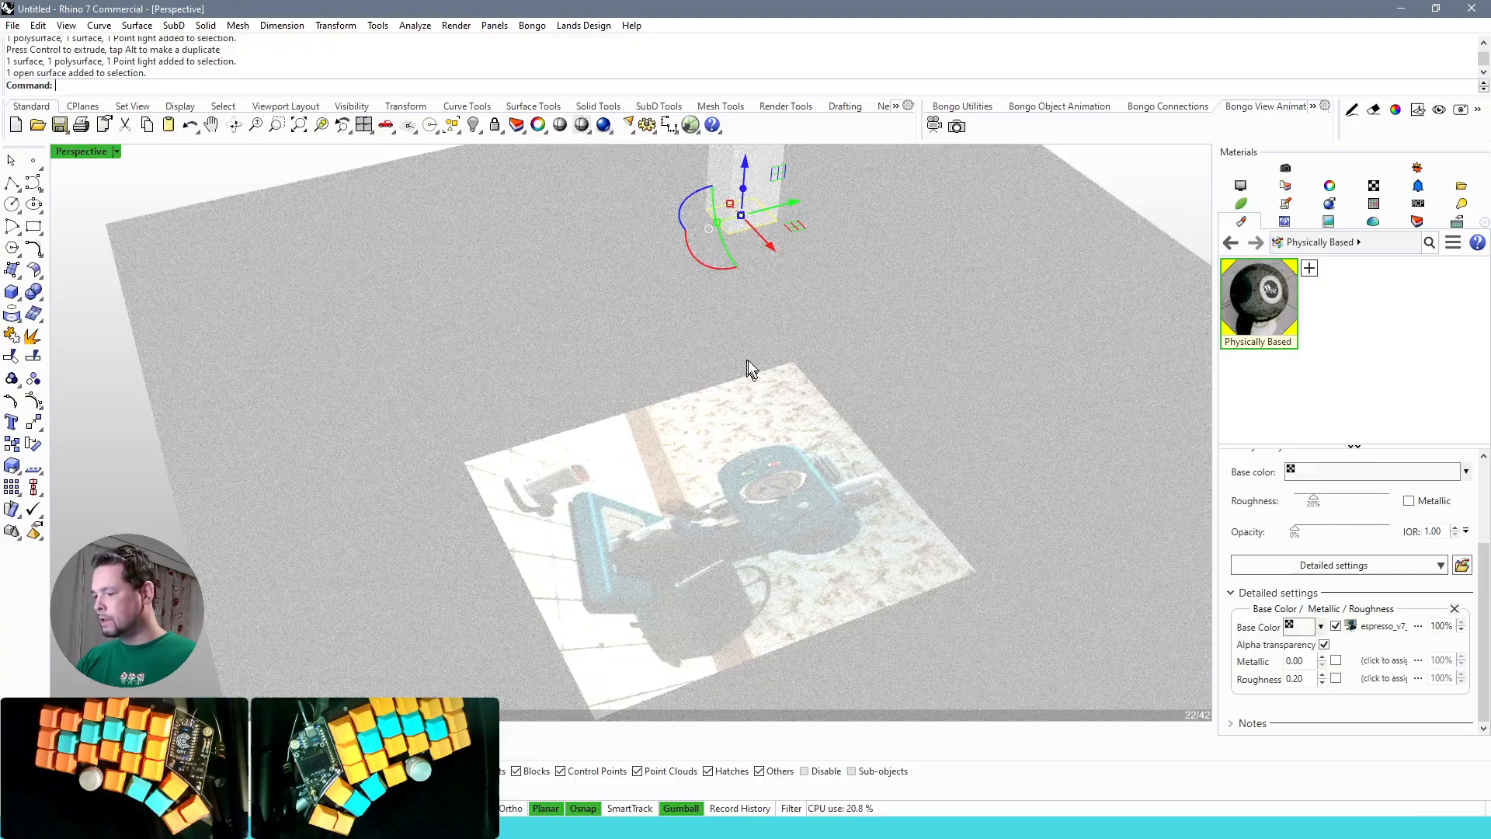
Replace the projector plane's base color texture with Stonewall_Ref.hdr from the Pictures folder.
right_drag(738, 482, 805, 488)
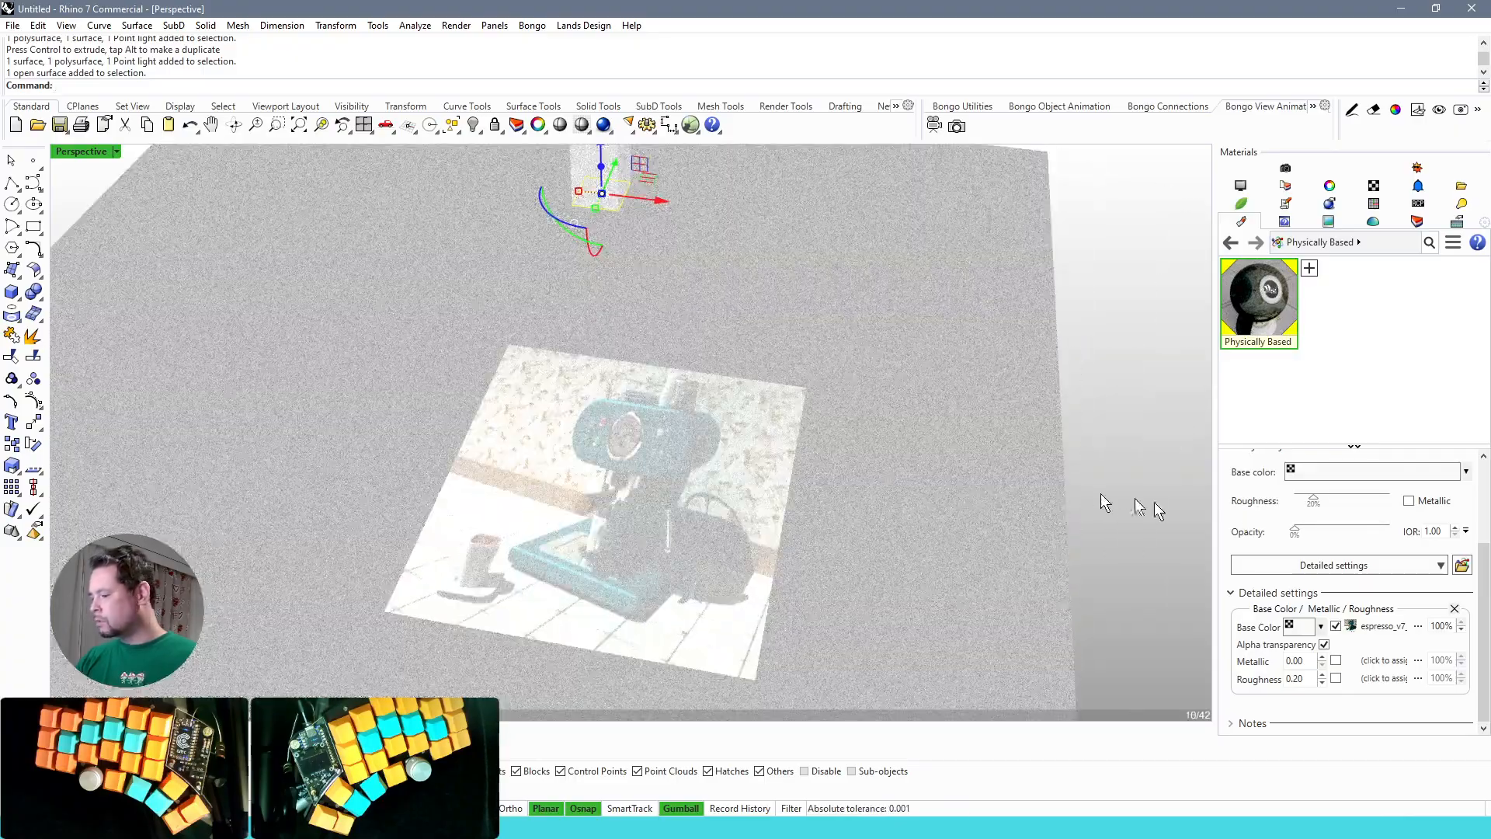
click(1424, 629)
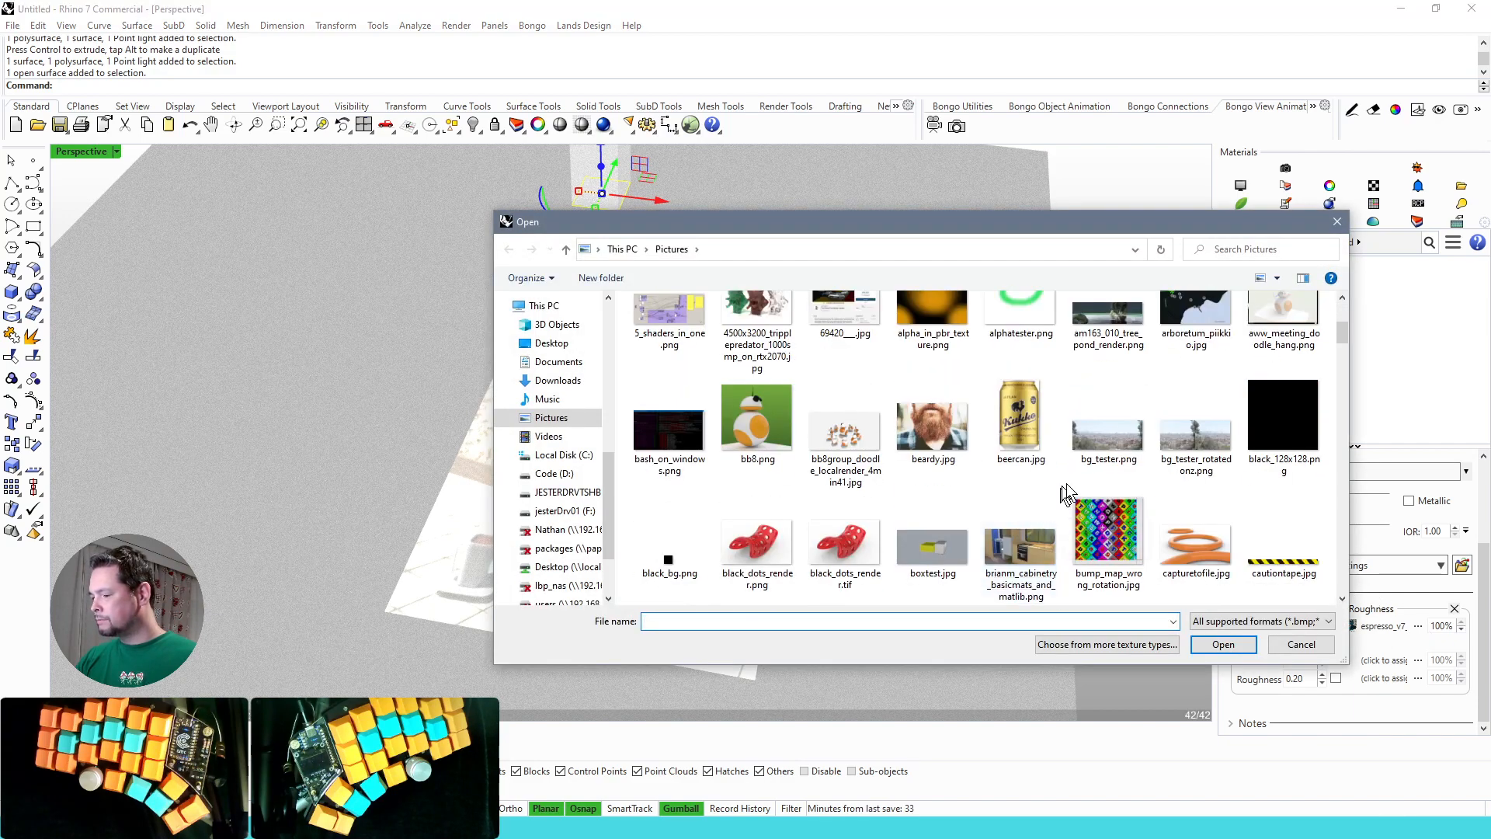
scroll(946, 451, down, 6)
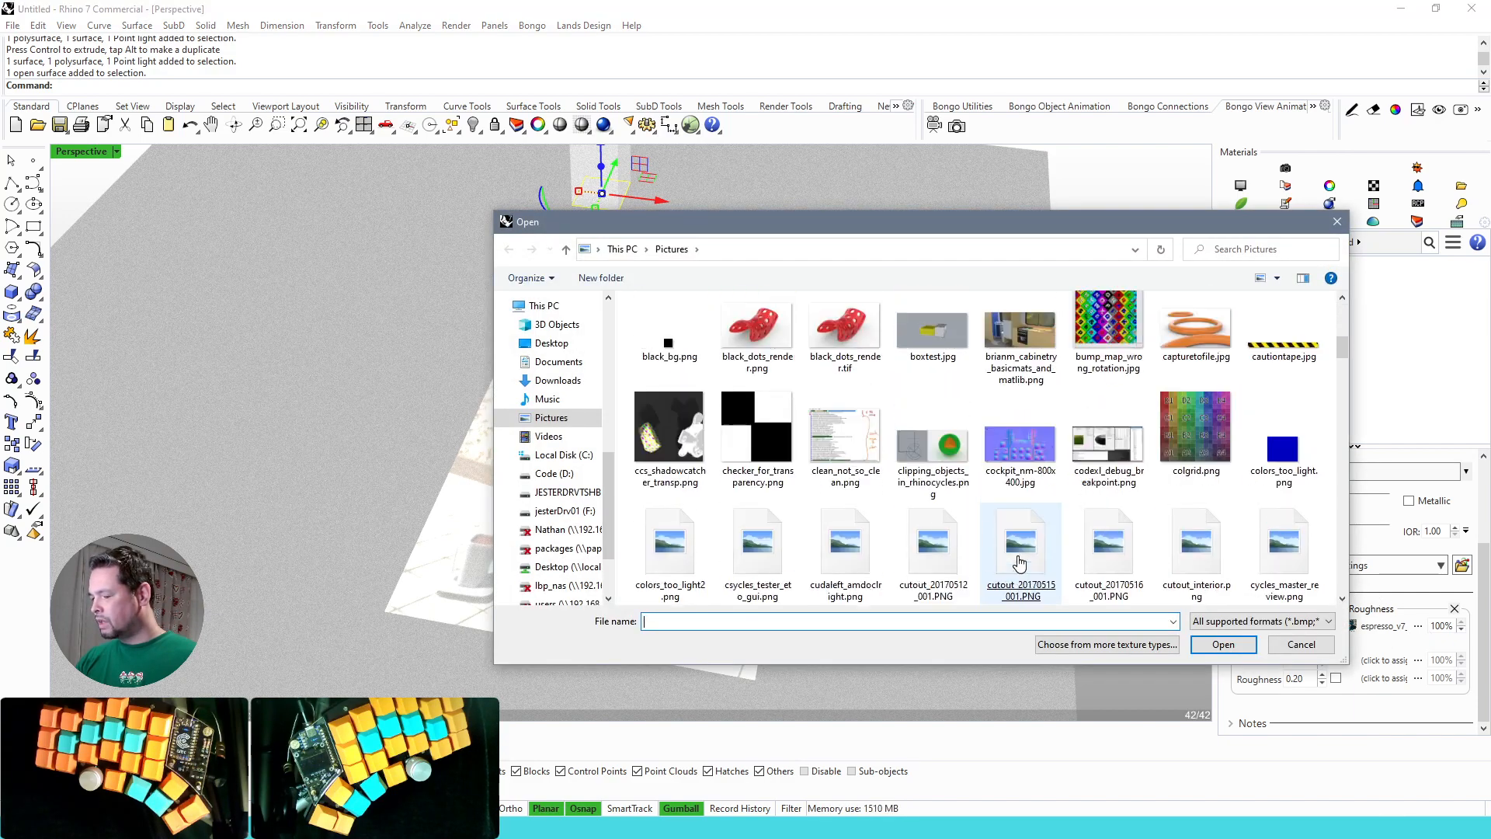
scroll(1087, 528, down, 5)
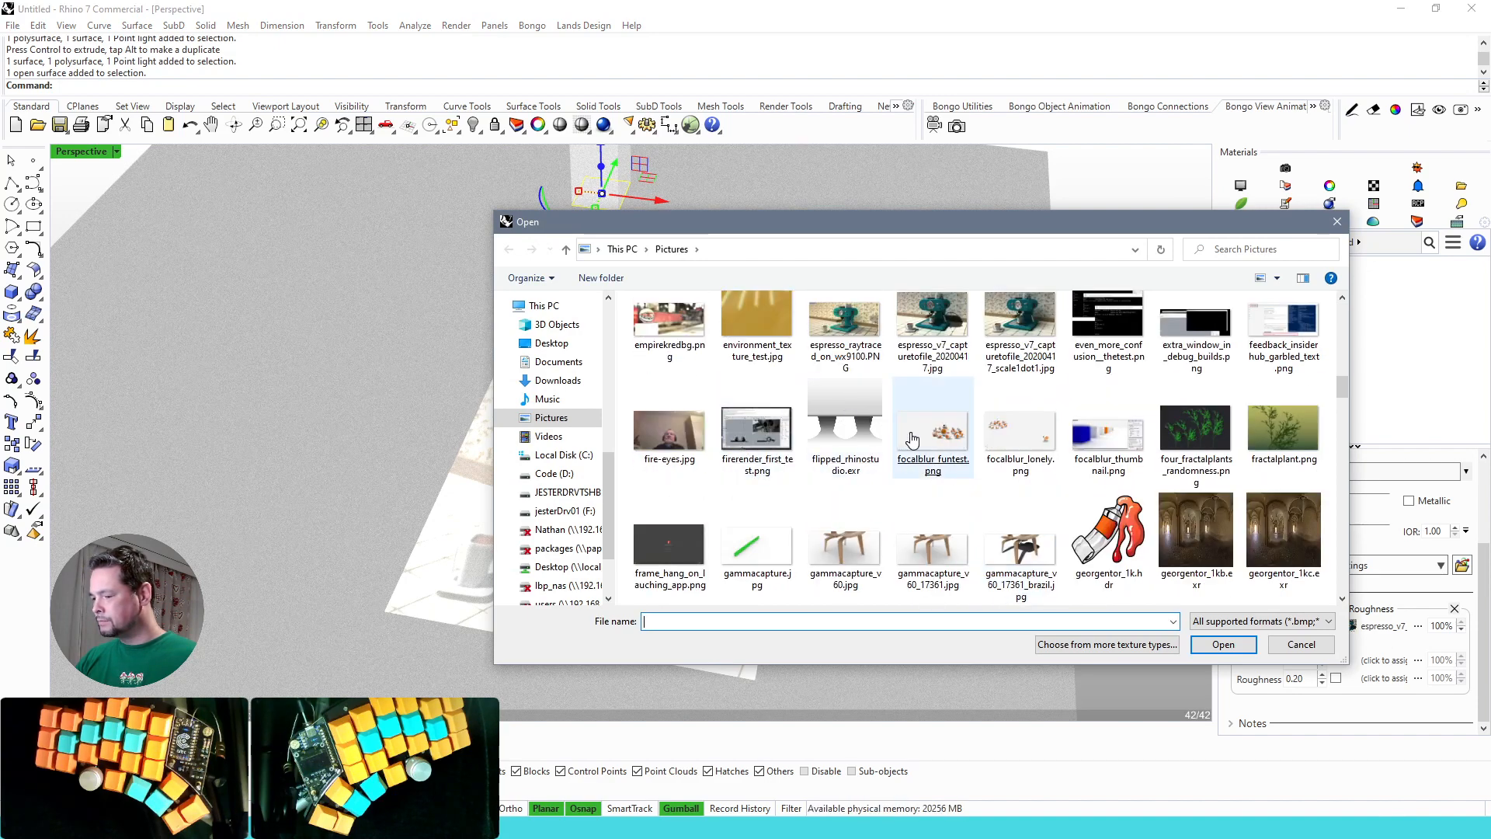
scroll(893, 434, down, 3)
scroll(1097, 468, down, 3)
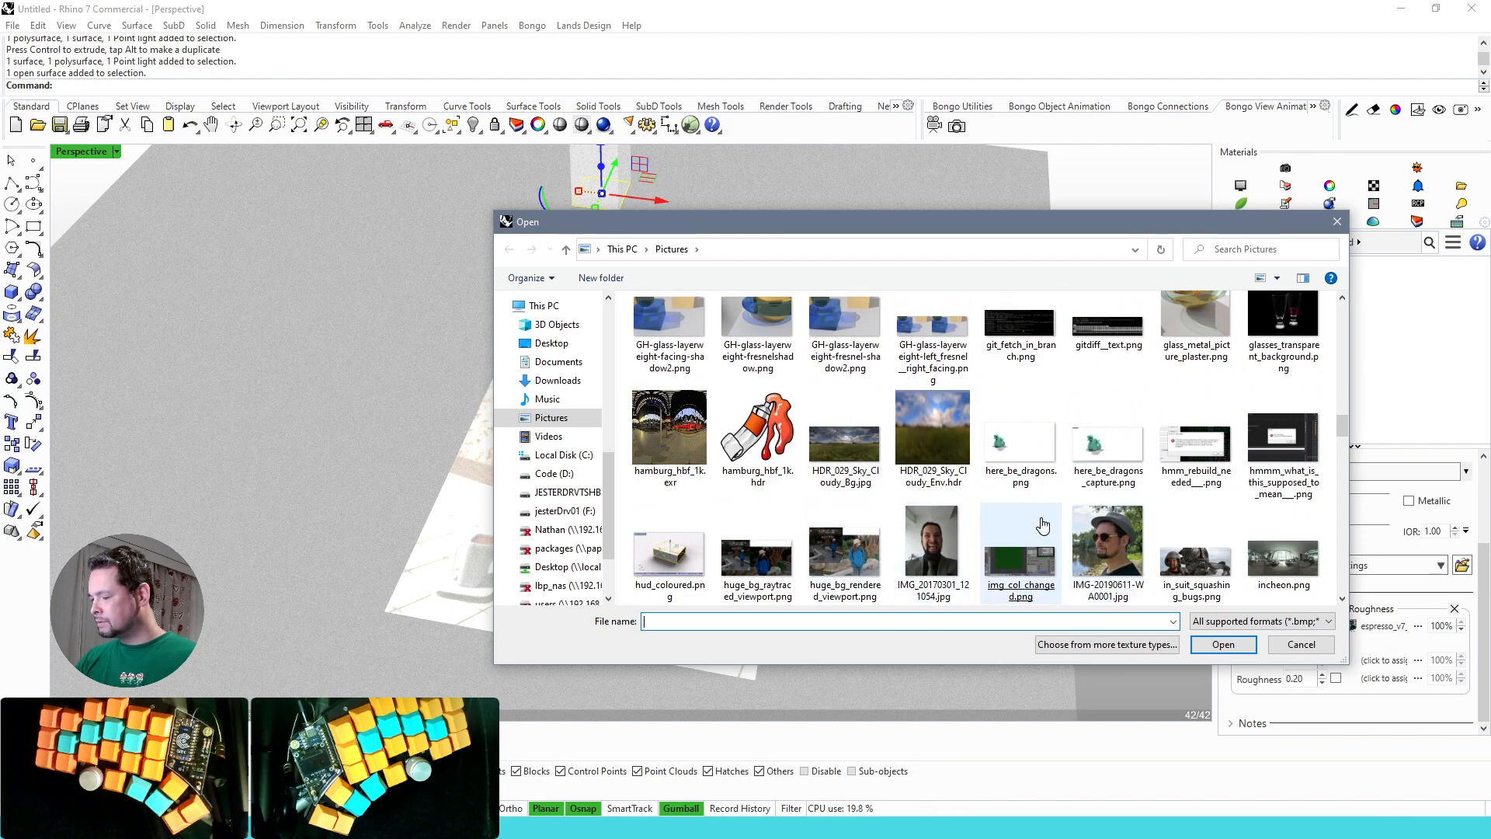
scroll(916, 544, down, 5)
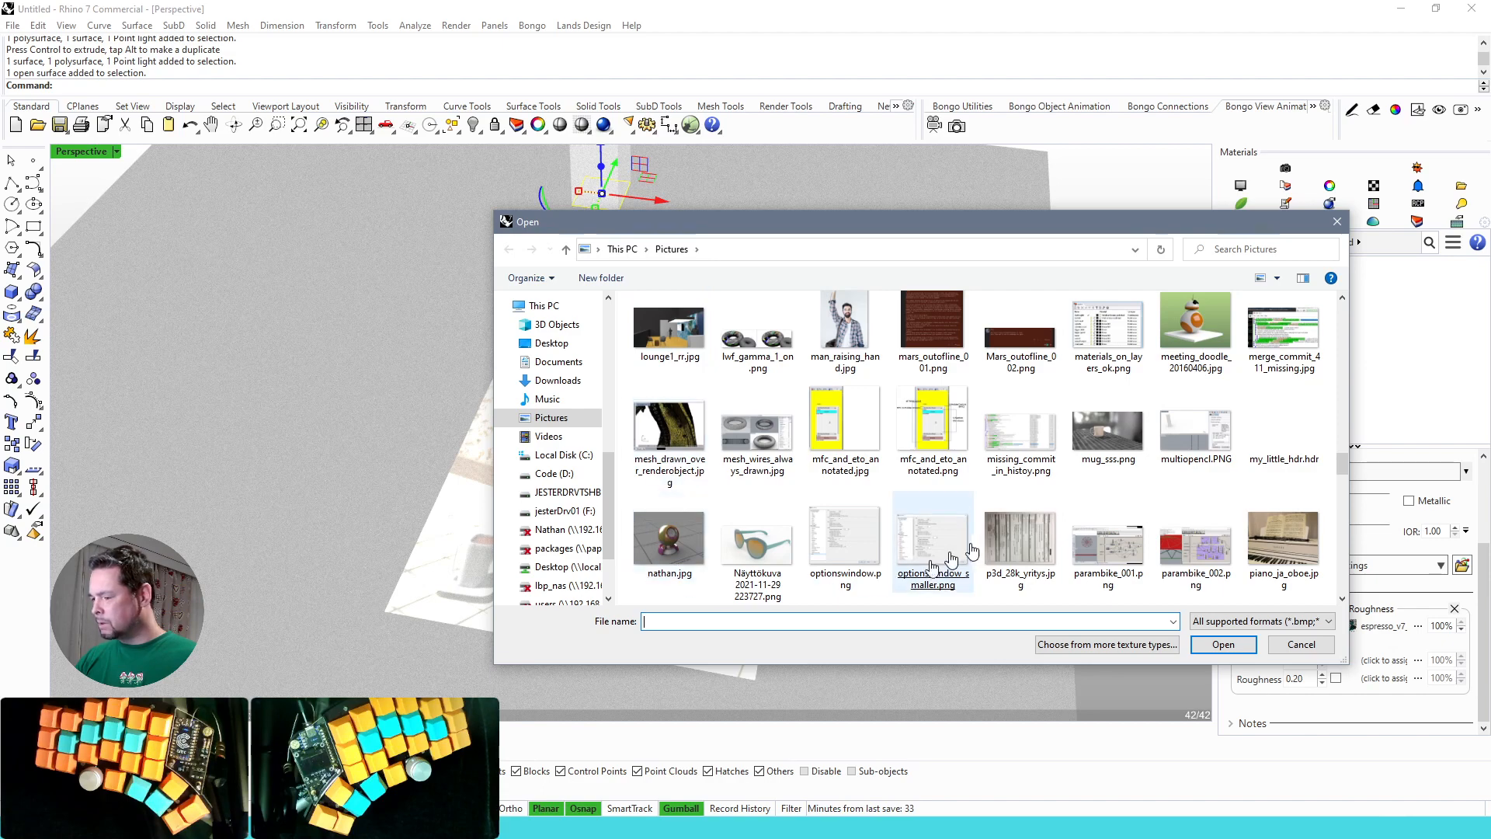
scroll(971, 553, down, 5)
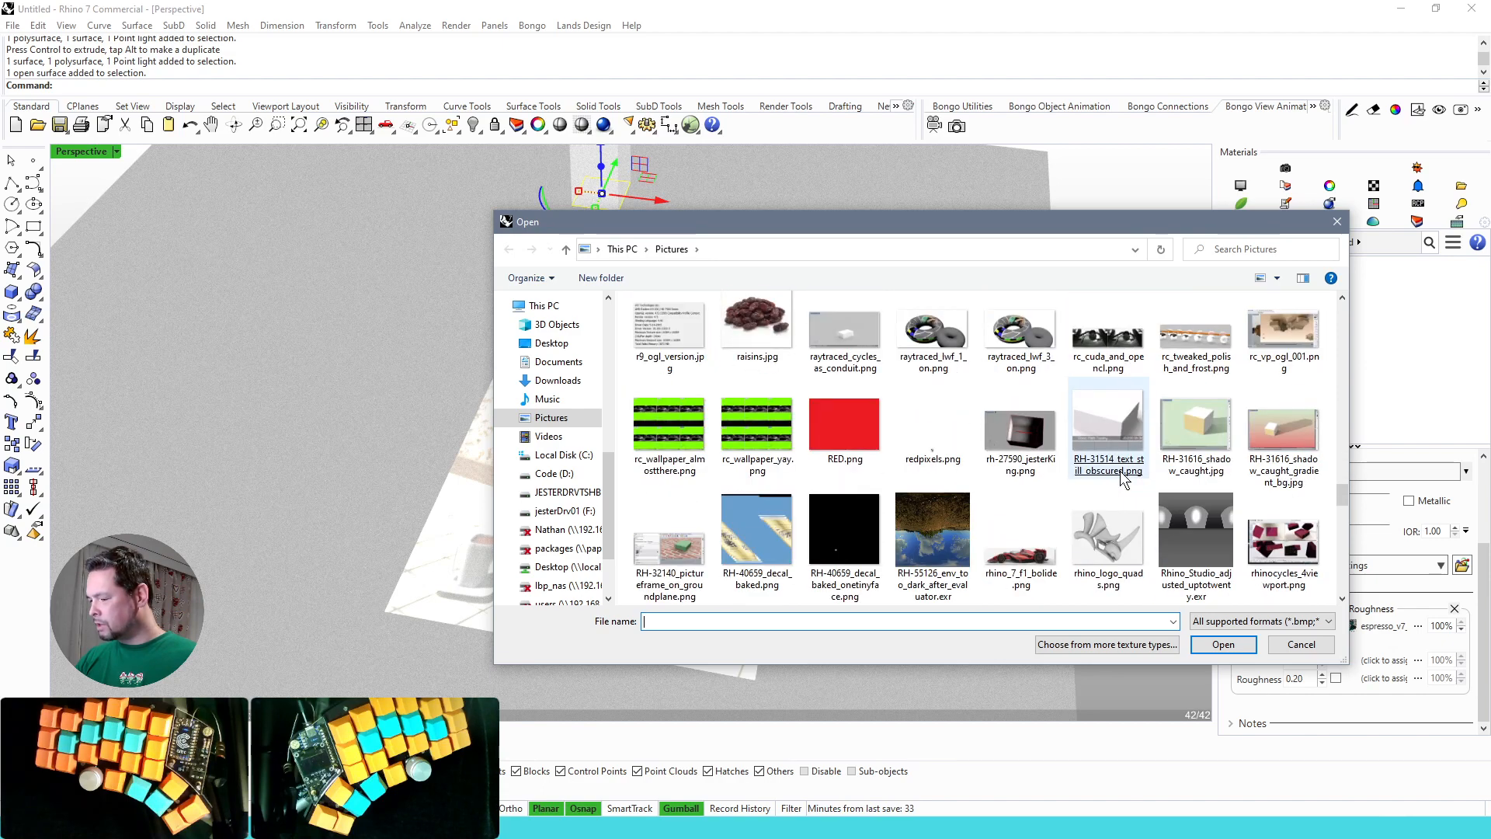
scroll(1123, 479, up, 3)
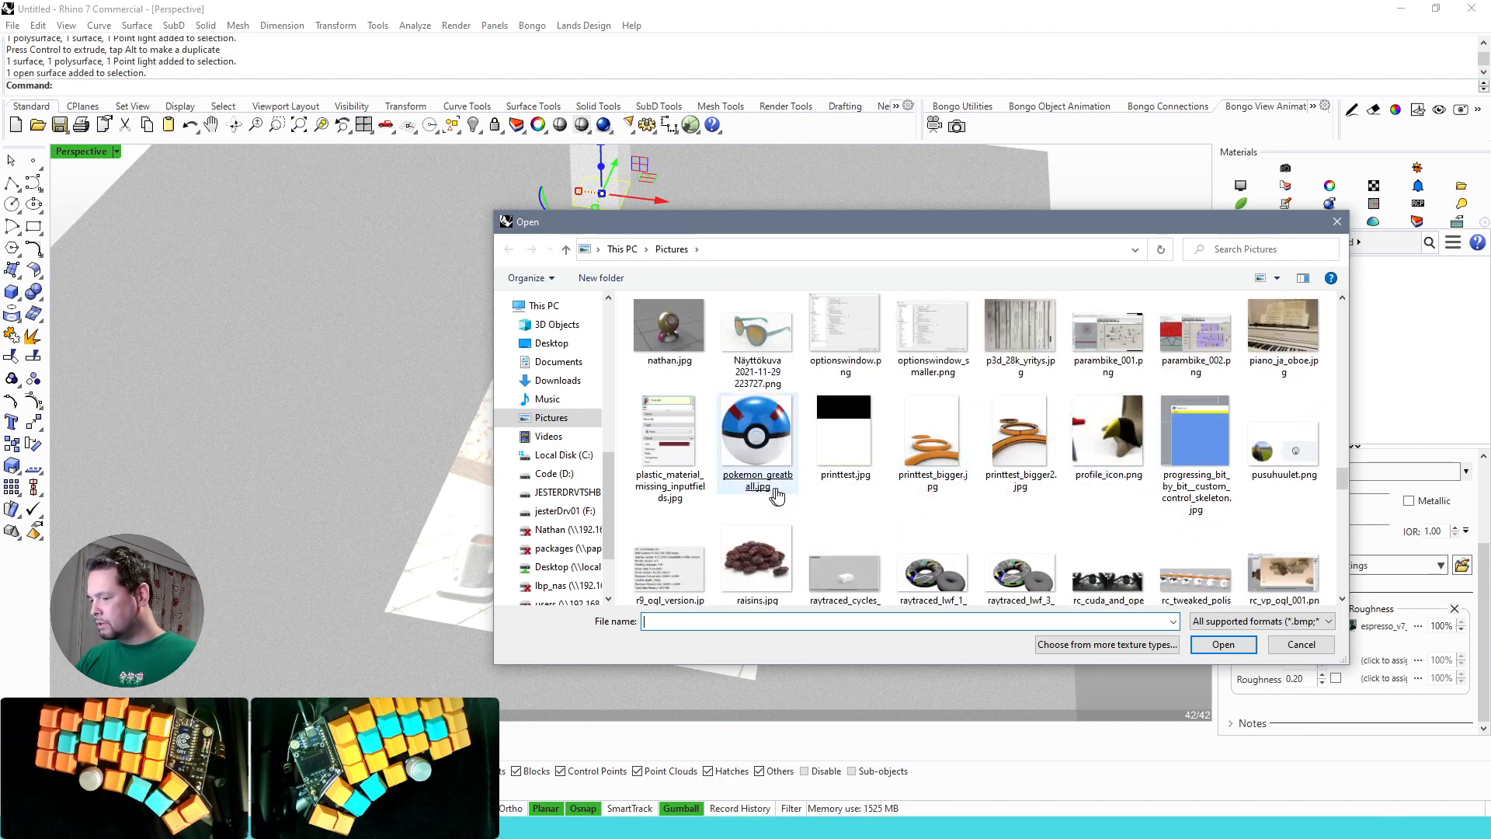
scroll(753, 481, down, 2)
scroll(1093, 470, down, 3)
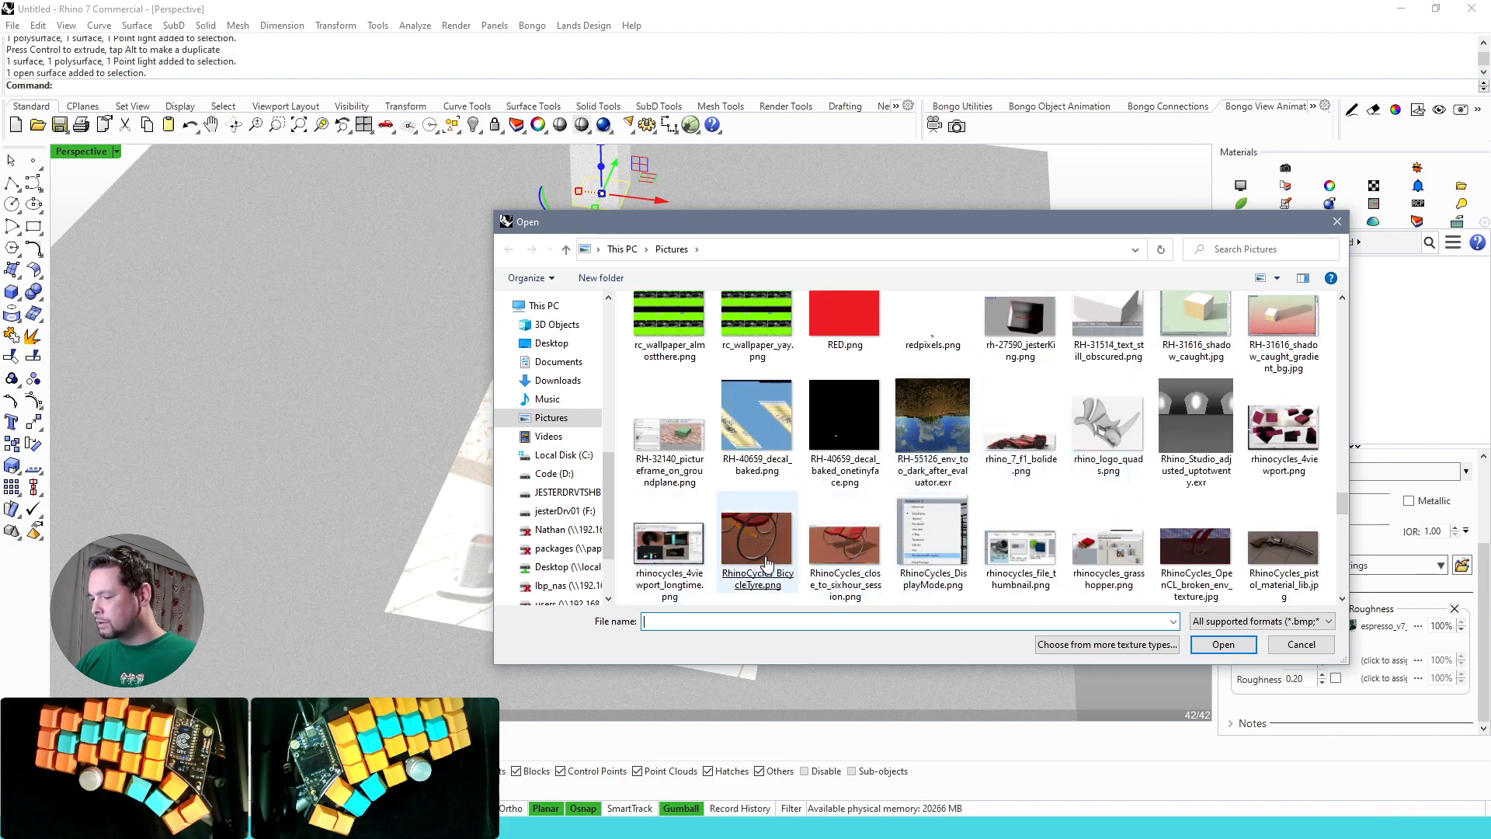
scroll(1248, 483, down, 10)
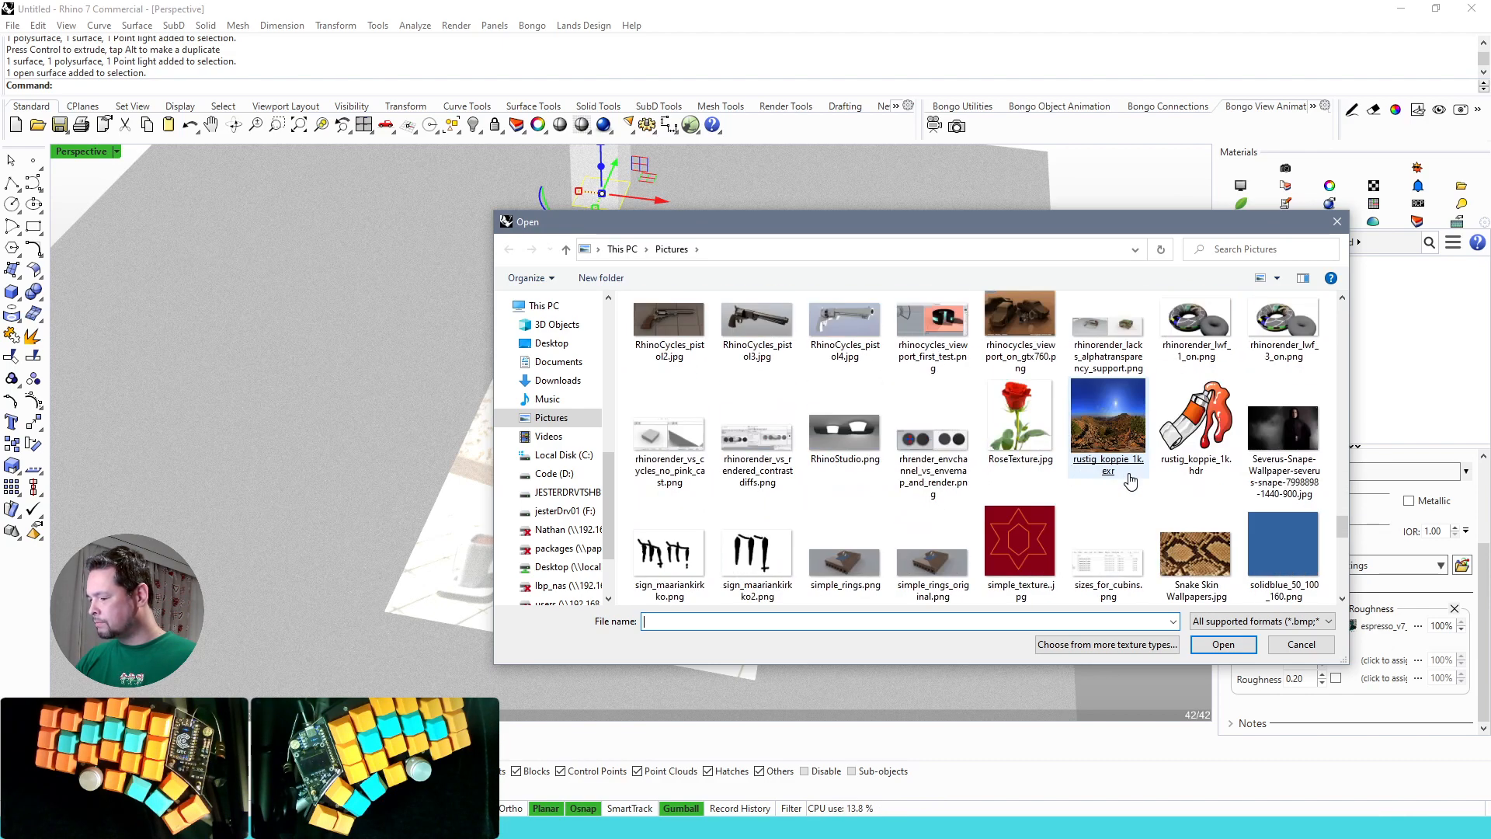
scroll(1130, 482, down, 2)
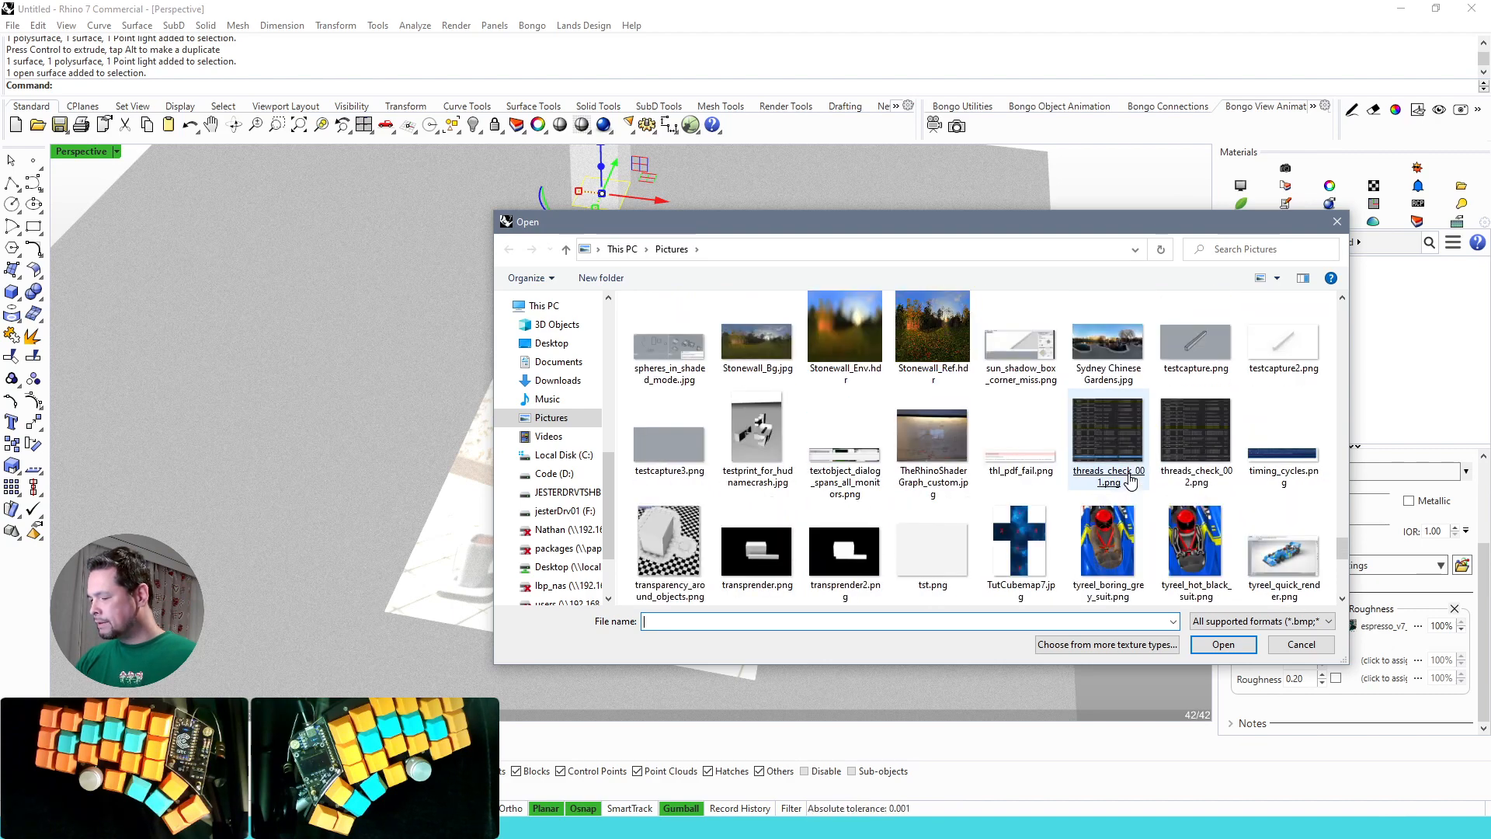
scroll(1131, 482, up, 1)
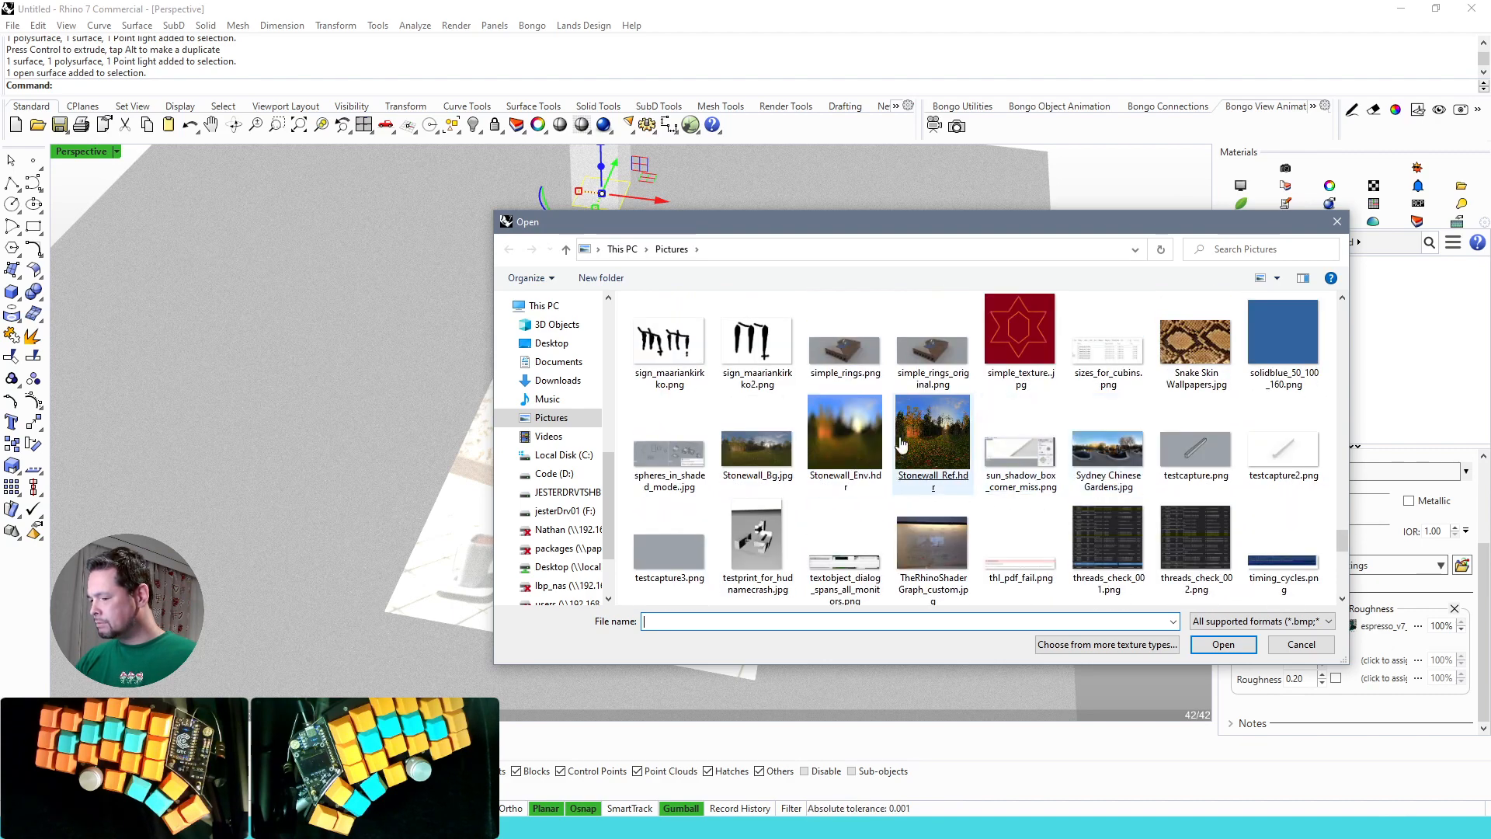
double_click(937, 446)
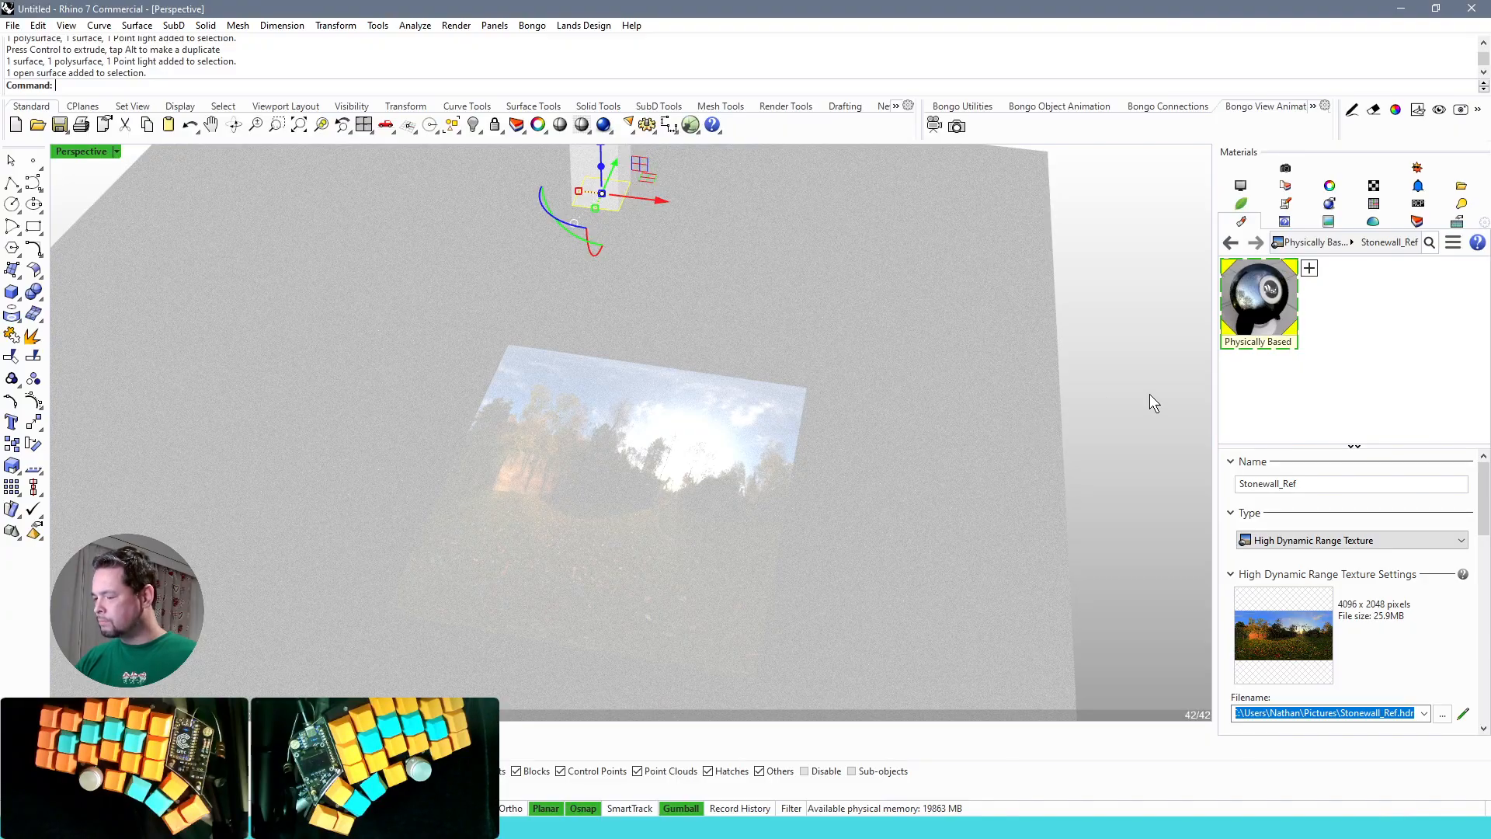
Turn off the Skylight in the scene's lights and view the projected image on the slab from the opposite side.
right_drag(1149, 394, 1070, 439)
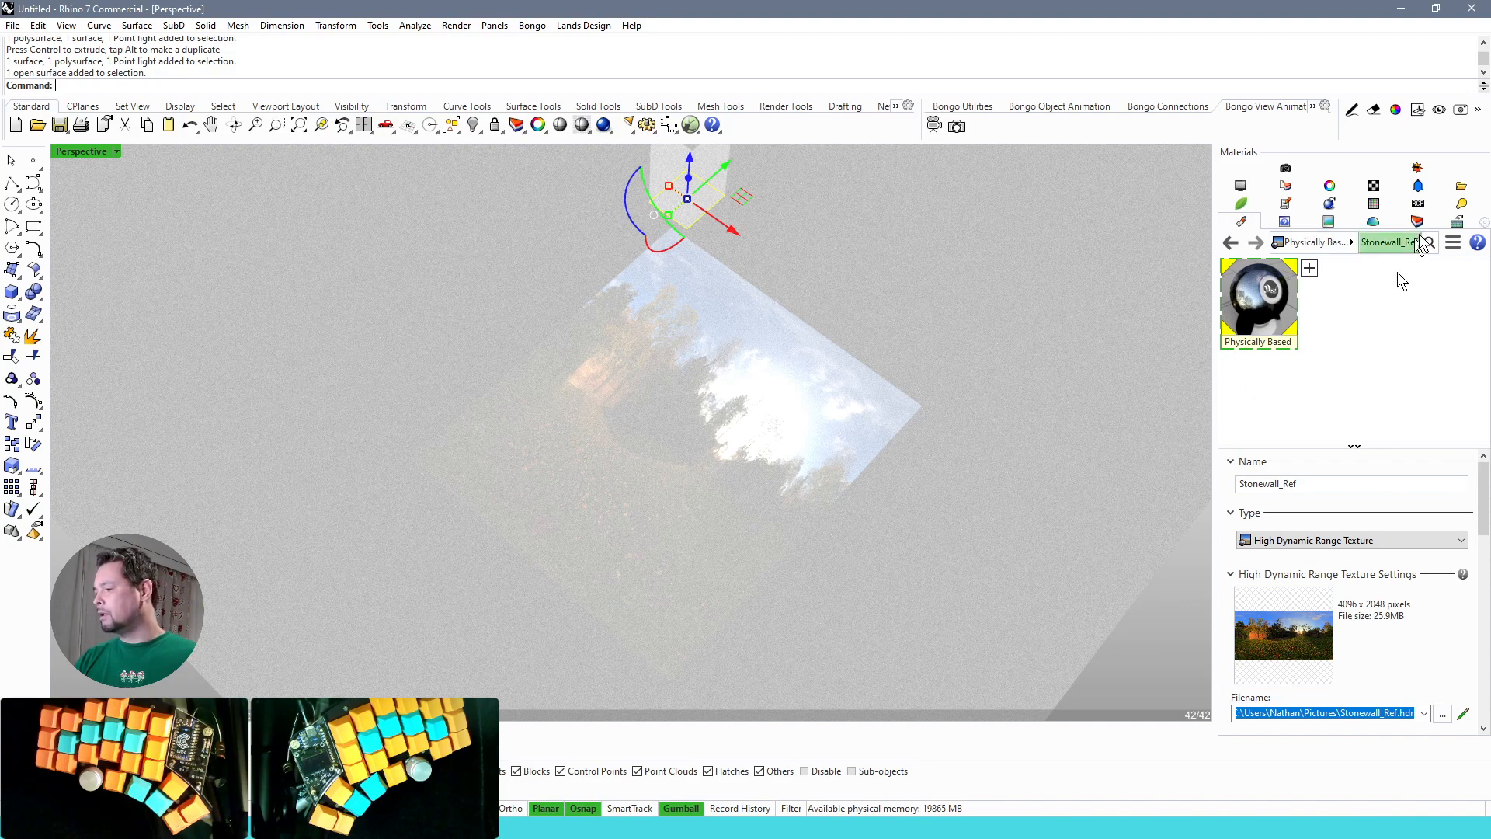
click(1461, 203)
click(1238, 272)
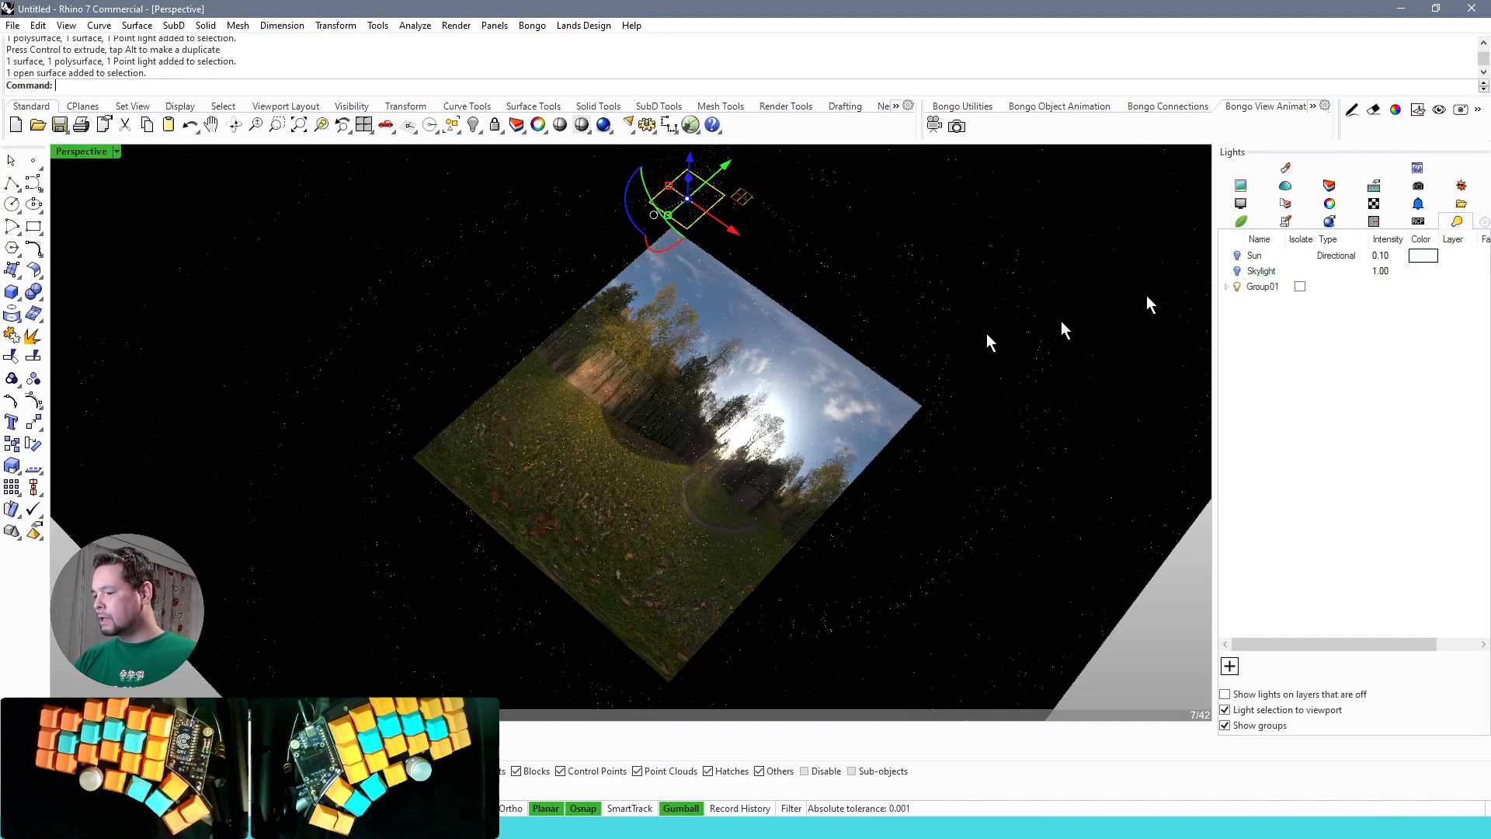
shift+right_drag(753, 431, 956, 395)
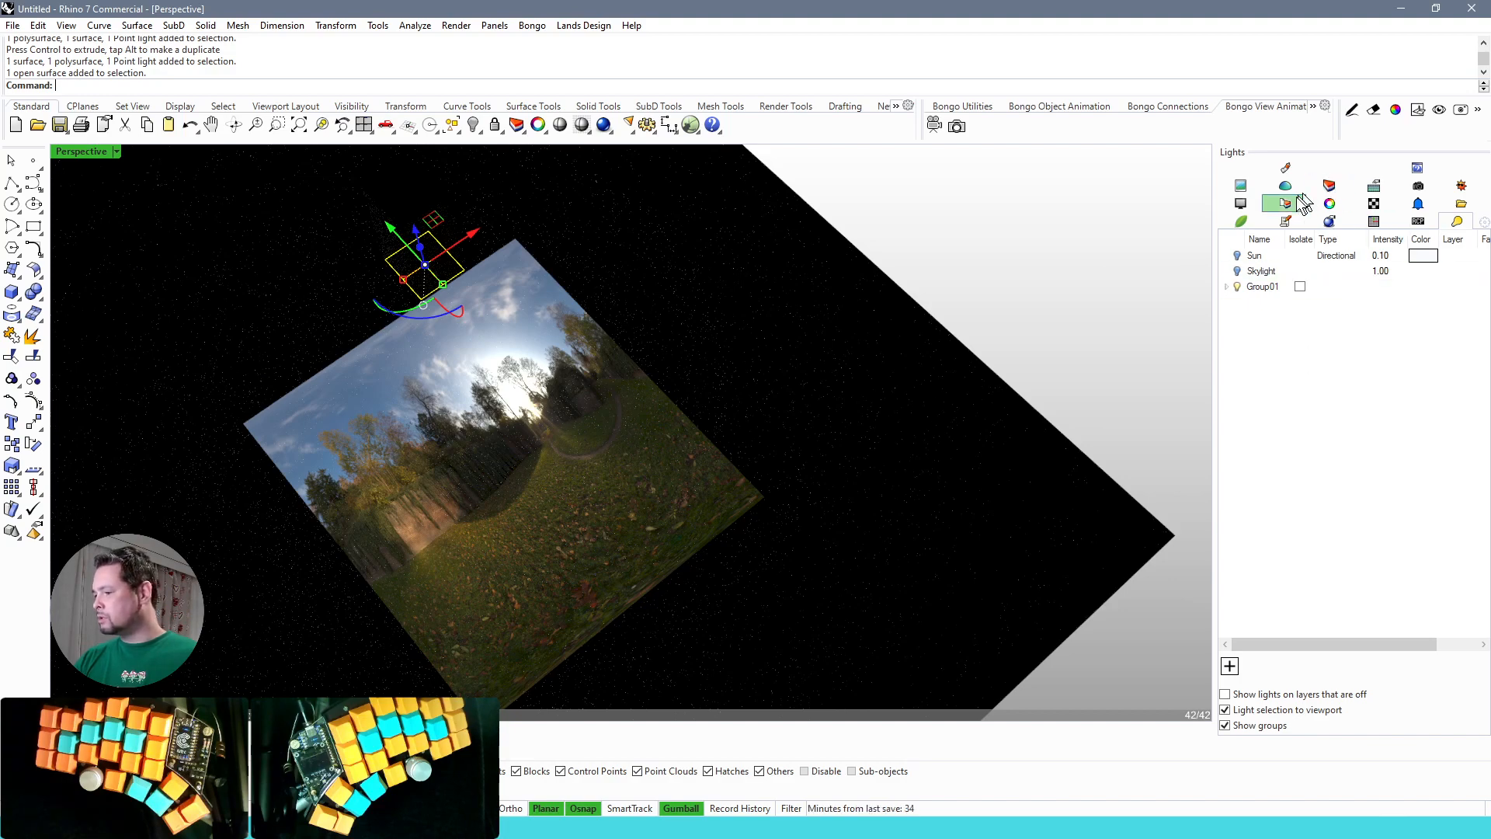
Return to the Physically Based material's settings and examine the projector from the side and its image from above.
click(1273, 190)
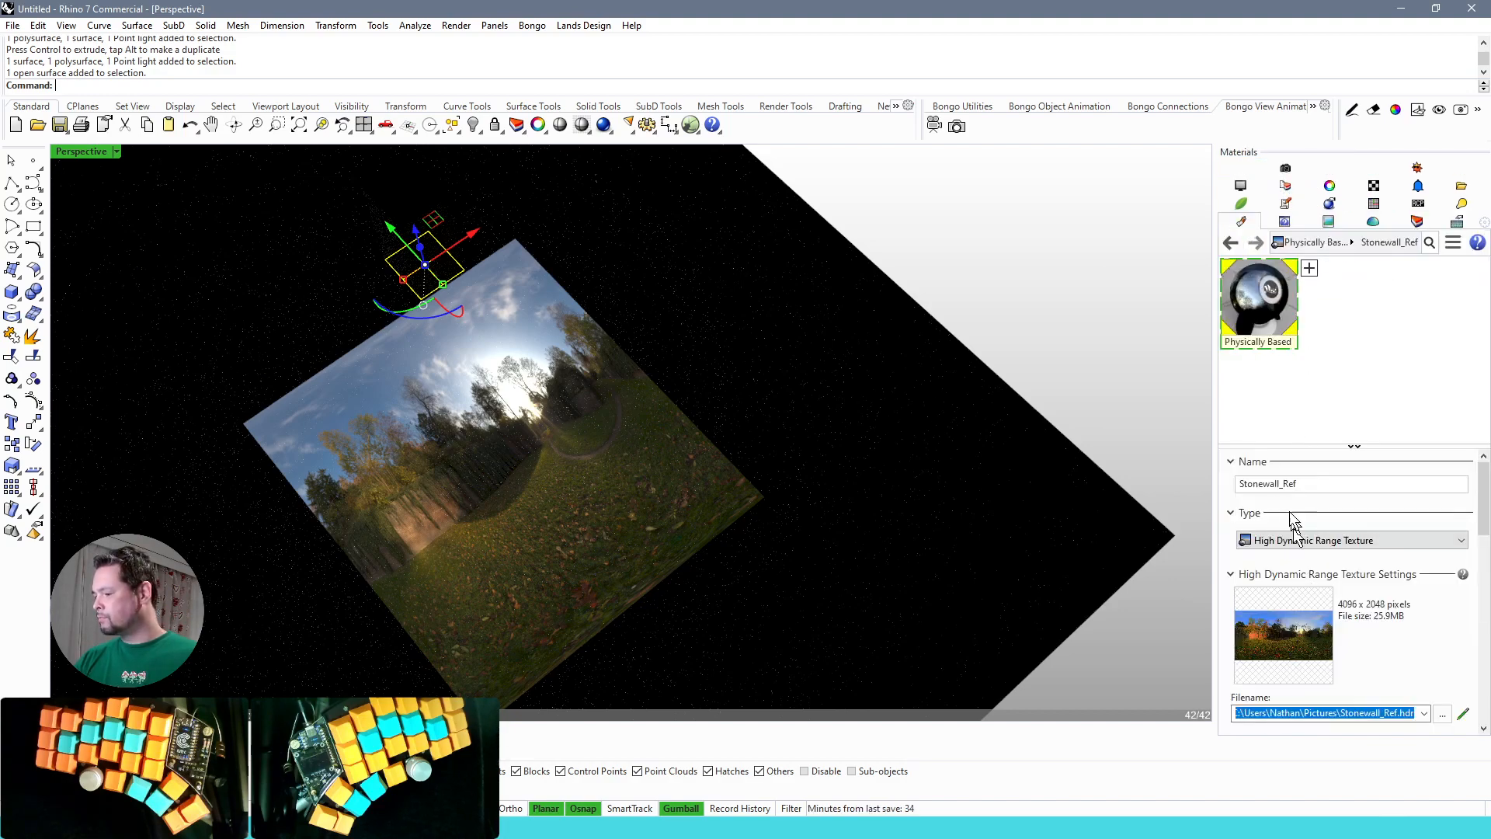
click(1265, 287)
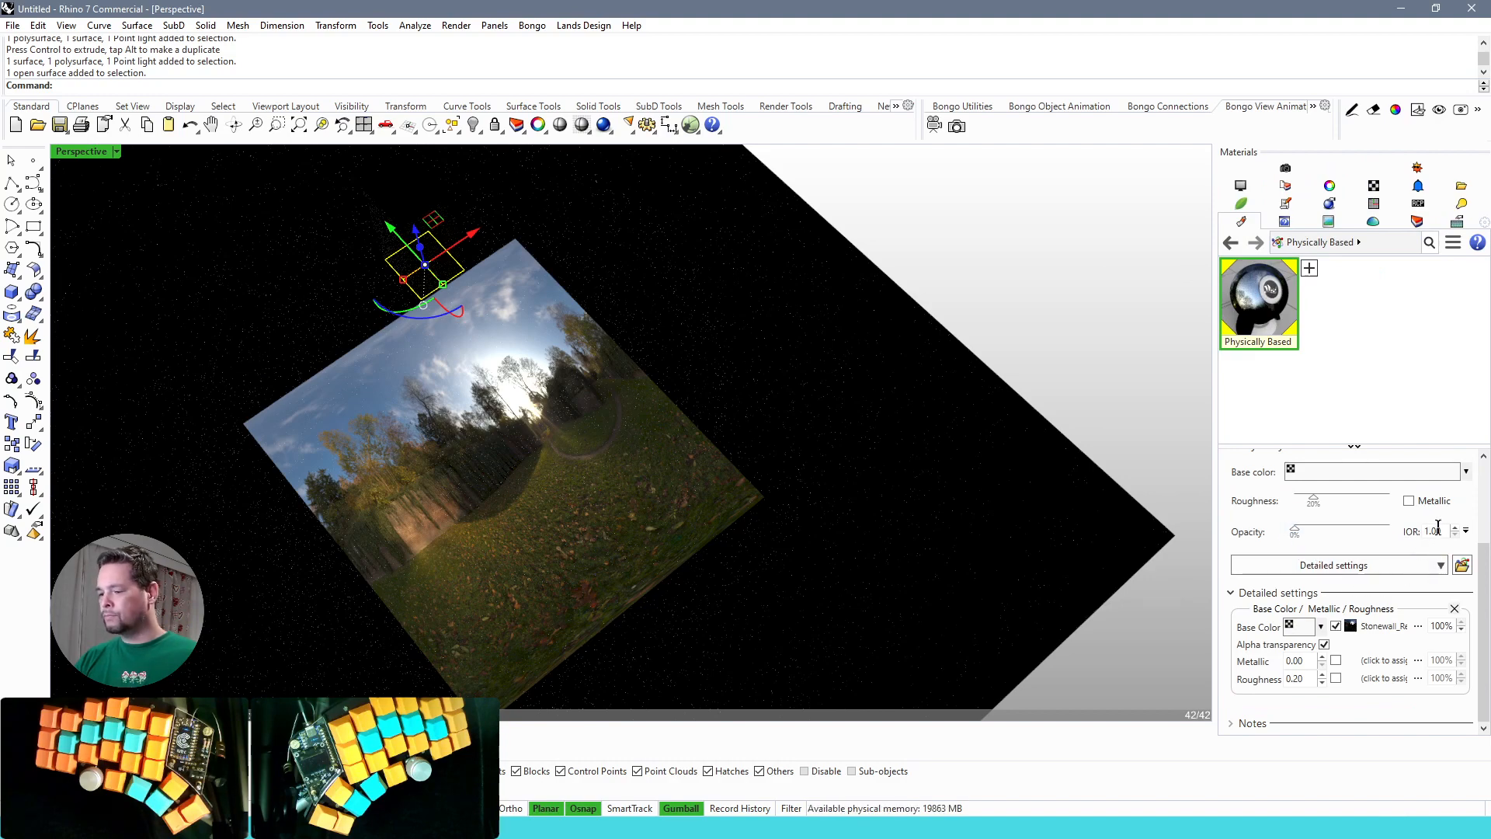
right_drag(1122, 400, 799, 190)
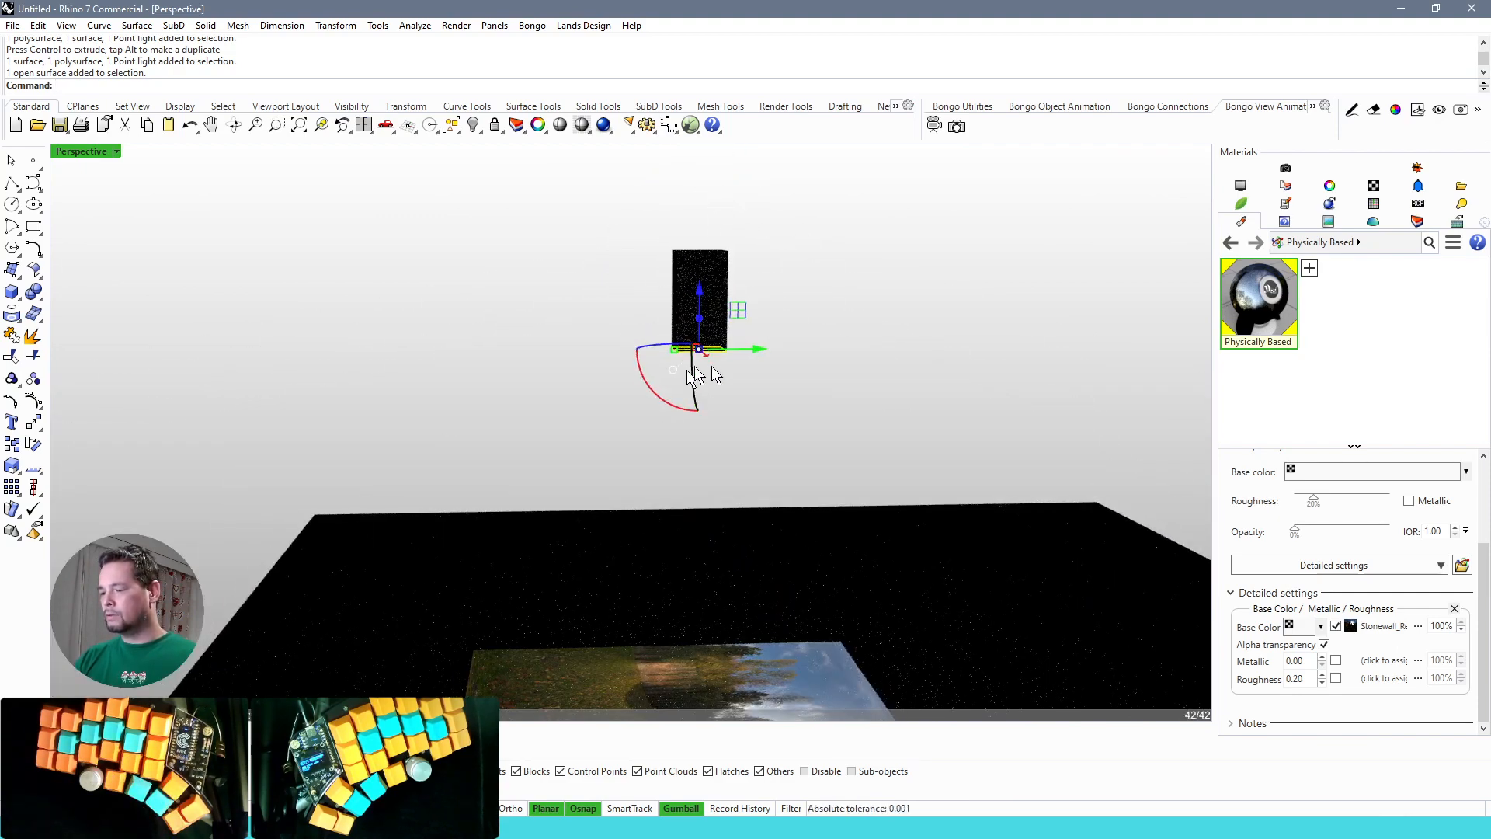
right_drag(703, 363, 755, 483)
scroll(748, 399, up, 3)
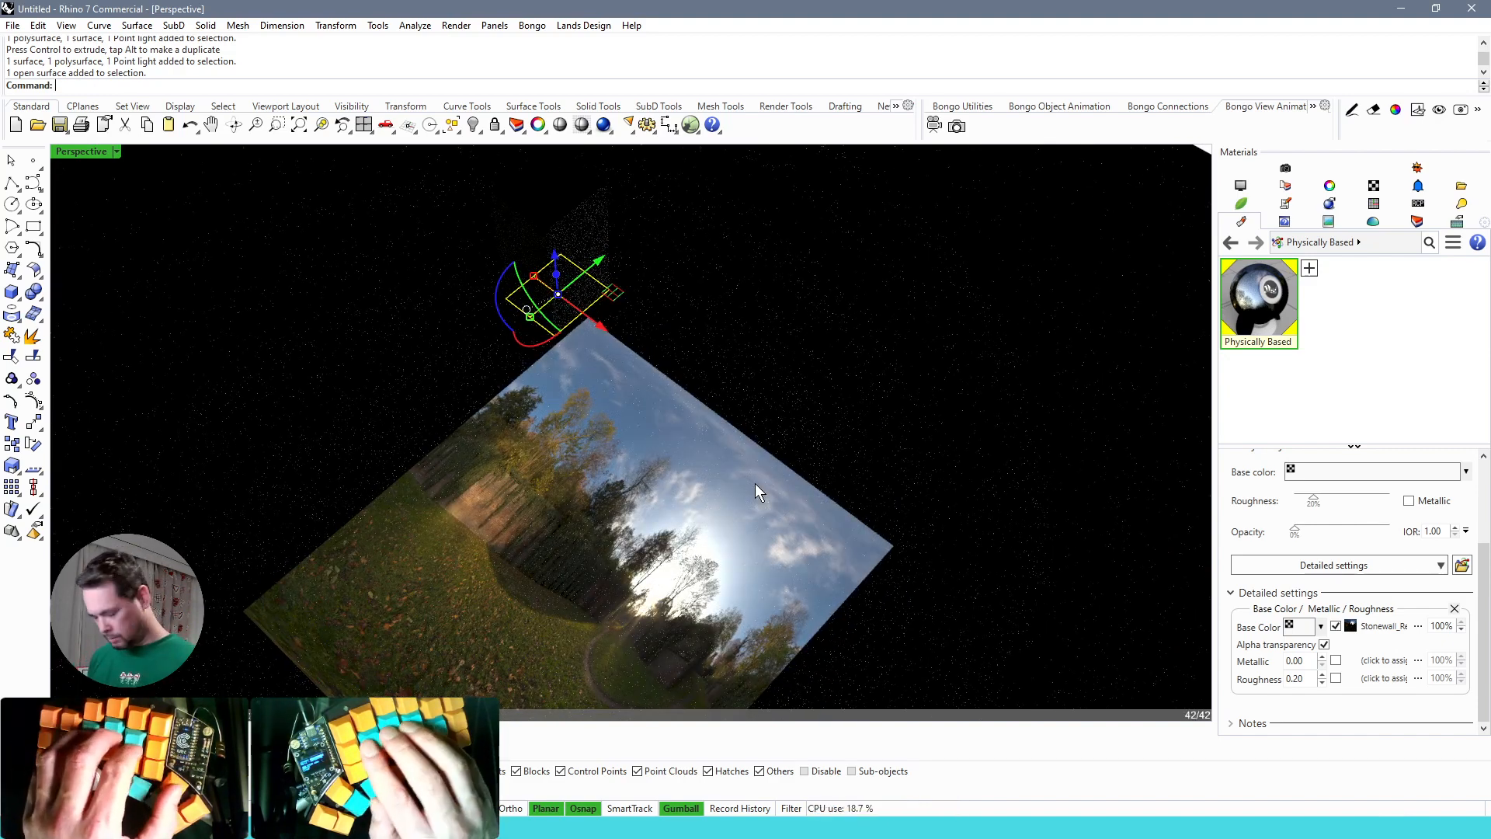
Create a large sphere with the Sphere command, centred on the ground slab within the projected landscape image.
text(Spe)
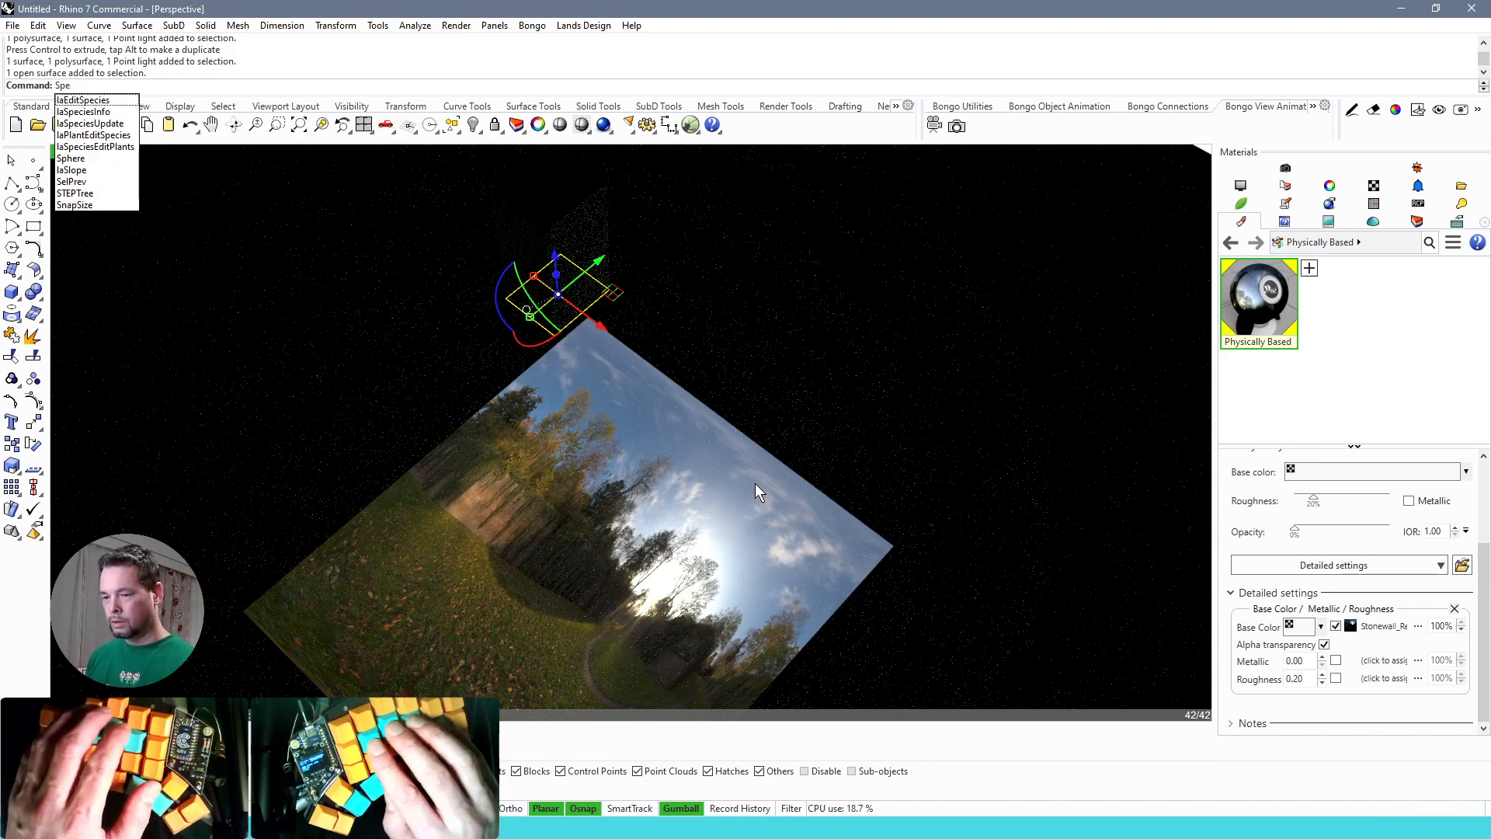
key(BackSpace)
text(here)
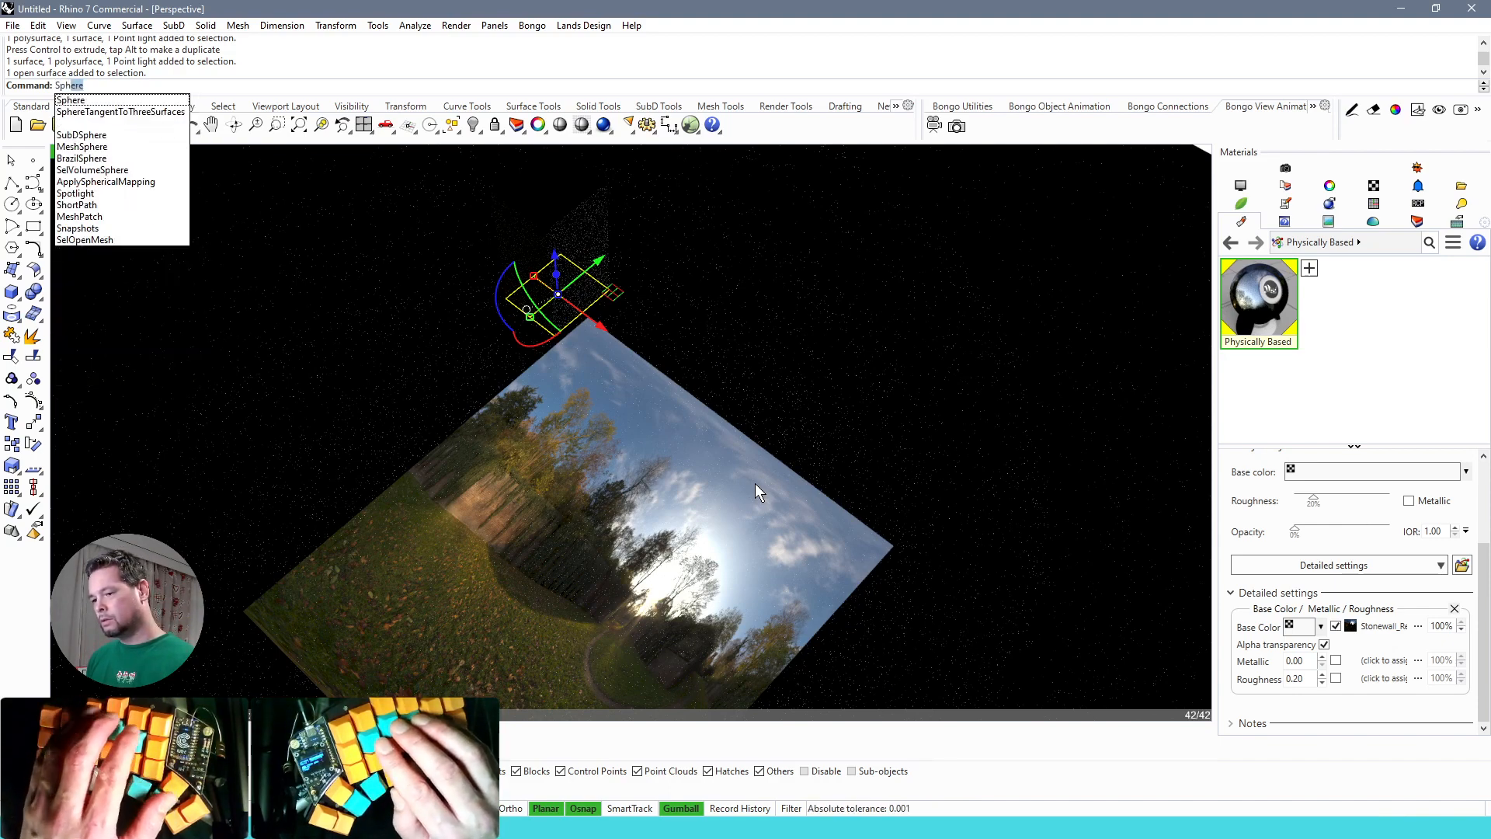
key(Return)
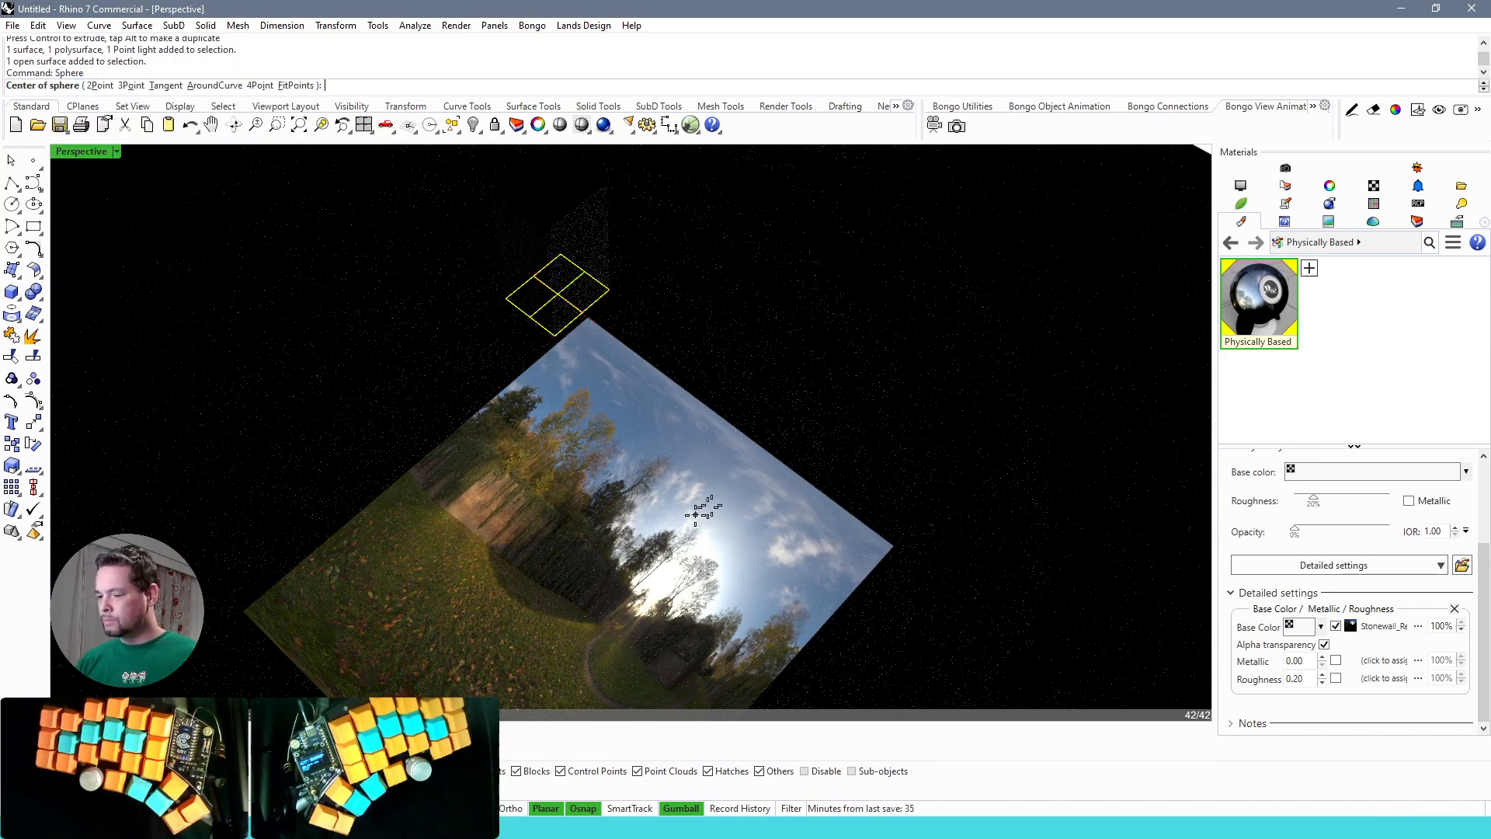
click(632, 529)
click(781, 621)
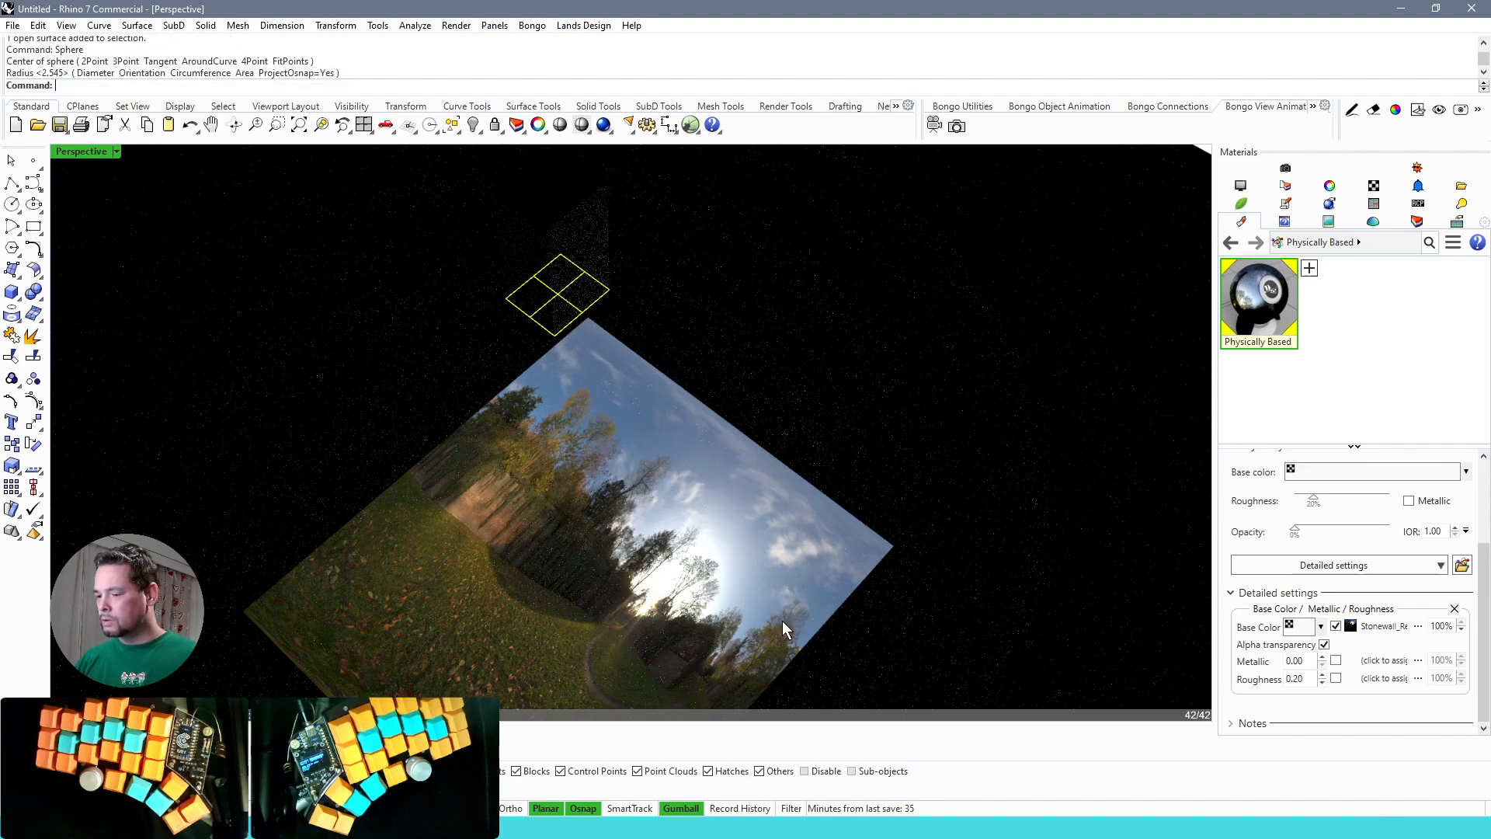
Move the sphere a short distance across the slab toward the middle of the projection and view the image wrapping over it.
click(669, 539)
drag(669, 539, 623, 511)
click(924, 449)
right_drag(924, 450, 749, 473)
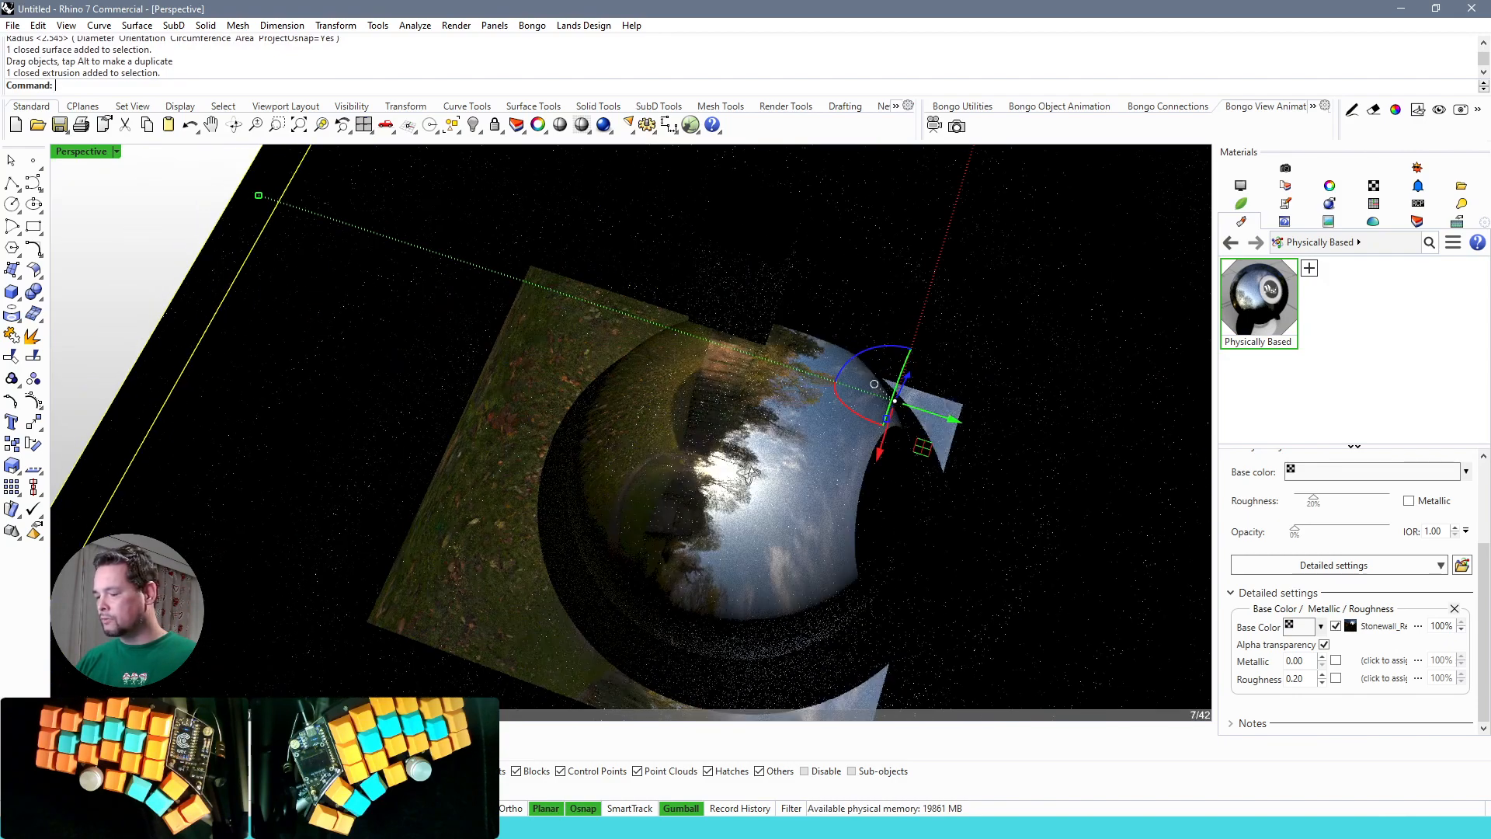